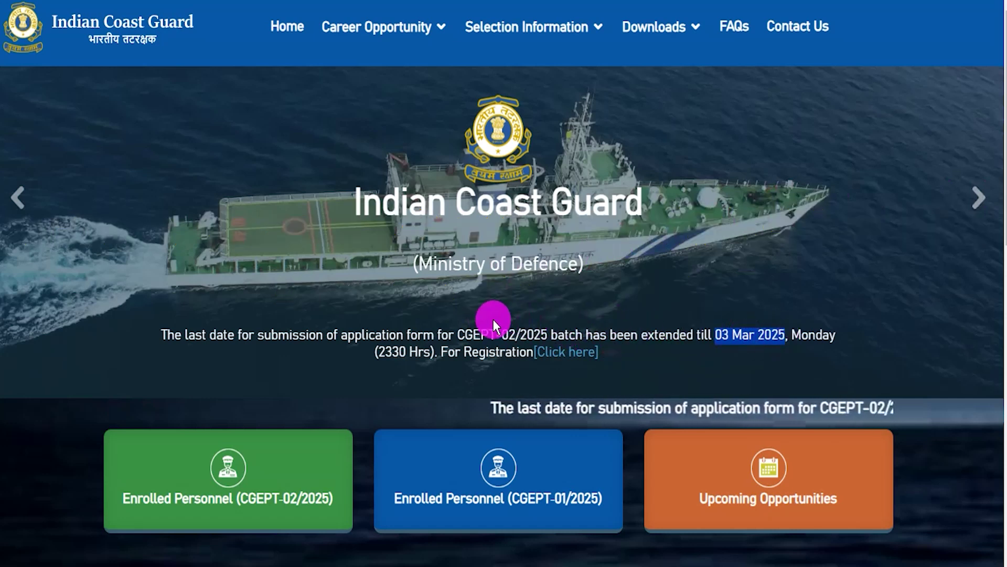
# Highlight the extended 03 Mar 2025 deadline and advance the home-page banner to its next slide.
pyautogui.moveTo(502, 333); pyautogui.dragTo(620, 330)
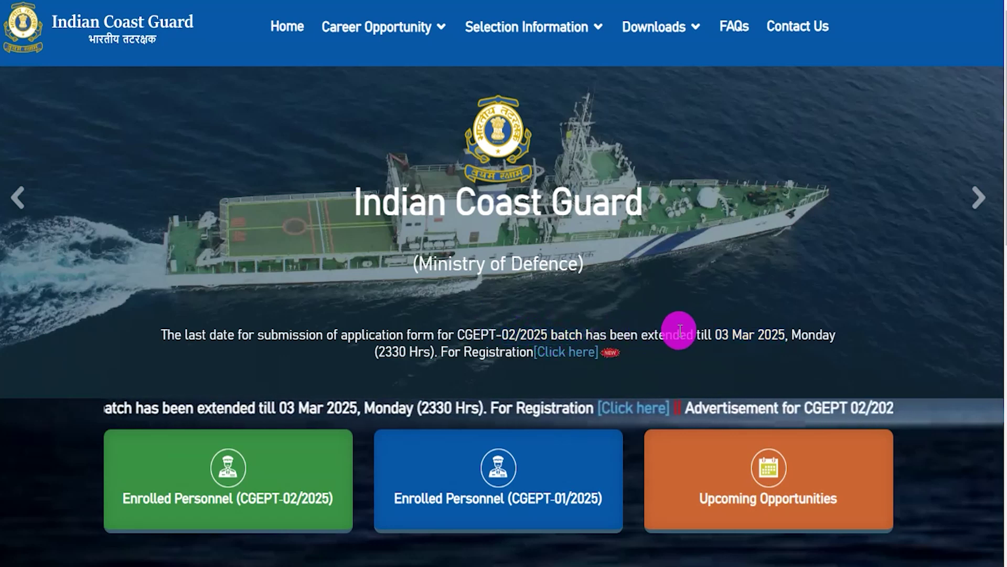
pyautogui.moveTo(728, 332); pyautogui.dragTo(770, 330)
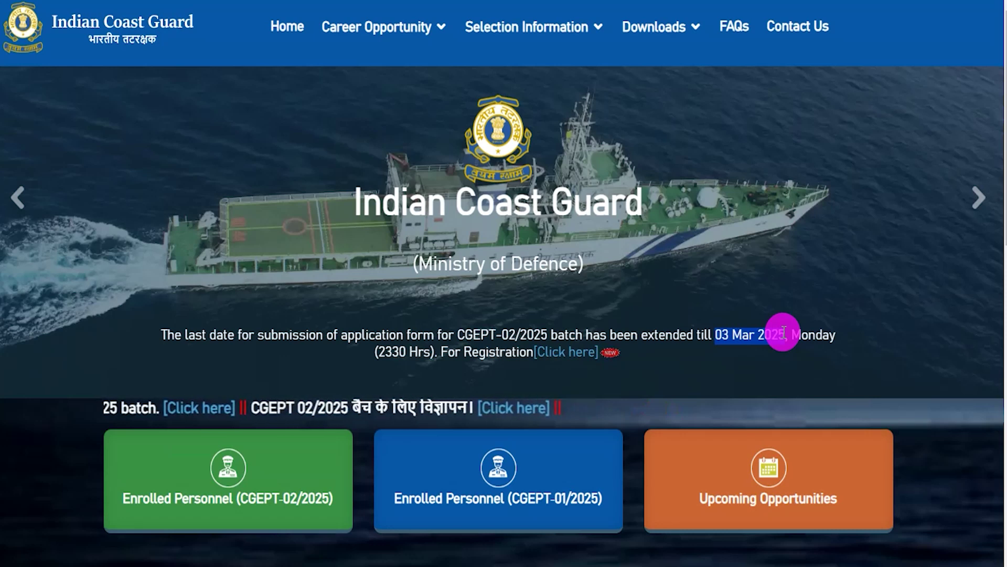
pyautogui.click(975, 211)
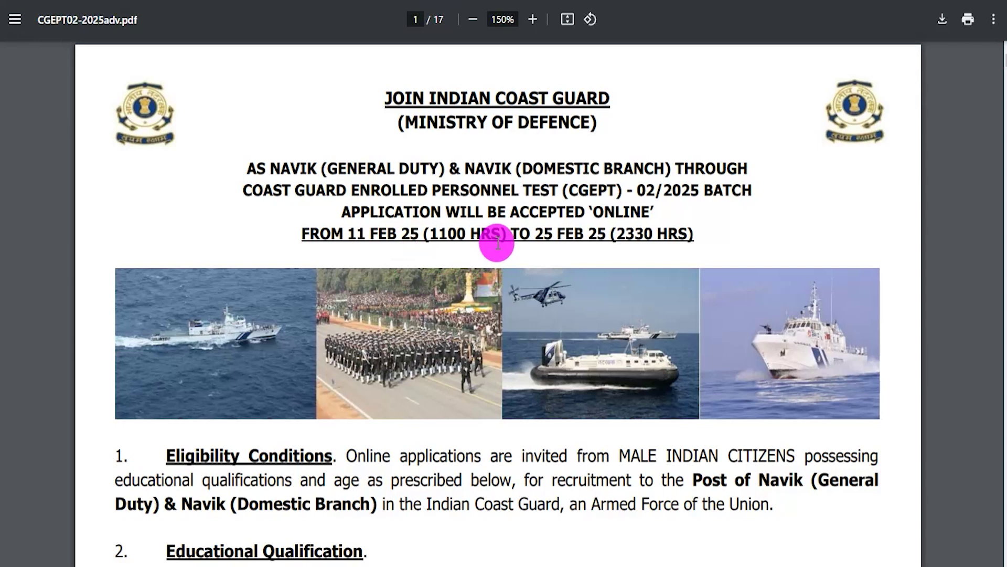
# Highlight the Eligibility Conditions paragraph, scroll down to the vacancy table, and return to the top.
pyautogui.moveTo(352, 456)
pyautogui.mouseDown()
pyautogui.moveTo(497, 490)
pyautogui.moveTo(761, 502)
pyautogui.mouseUp()
pyautogui.scroll(-6, 434, 423)
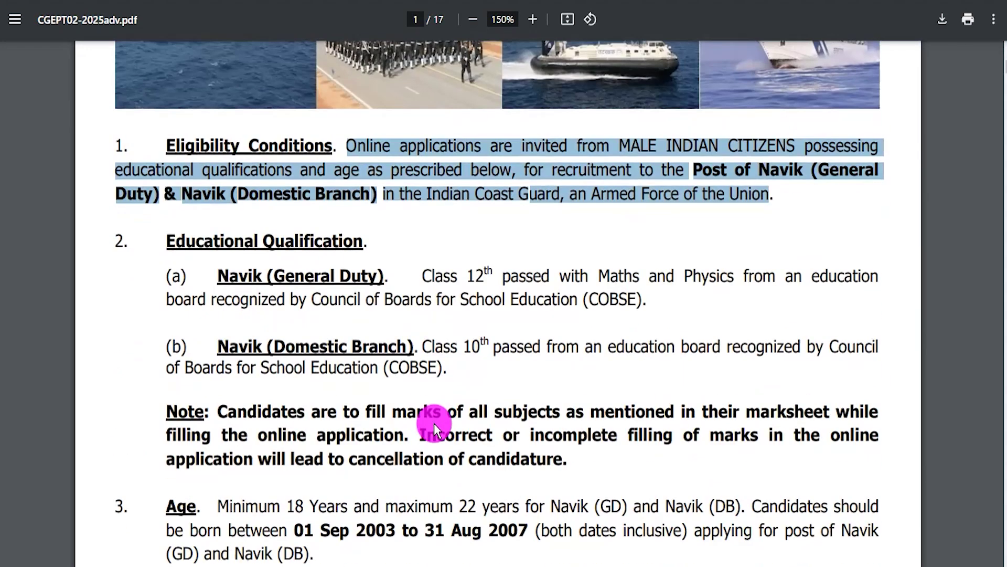
pyautogui.scroll(-5, 427, 401)
pyautogui.scroll(-6, 414, 399)
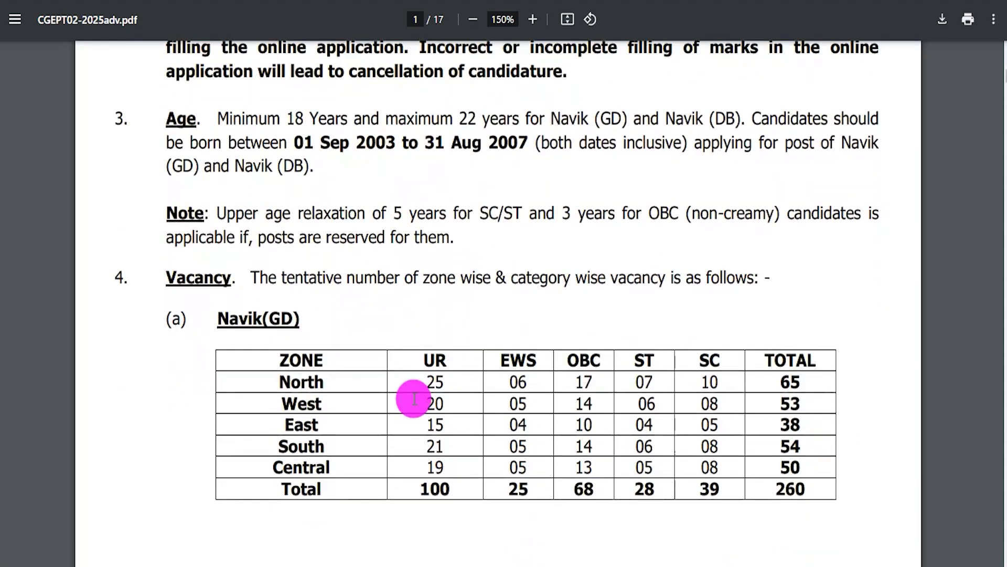
pyautogui.scroll(6, 414, 399)
pyautogui.scroll(8, 414, 399)
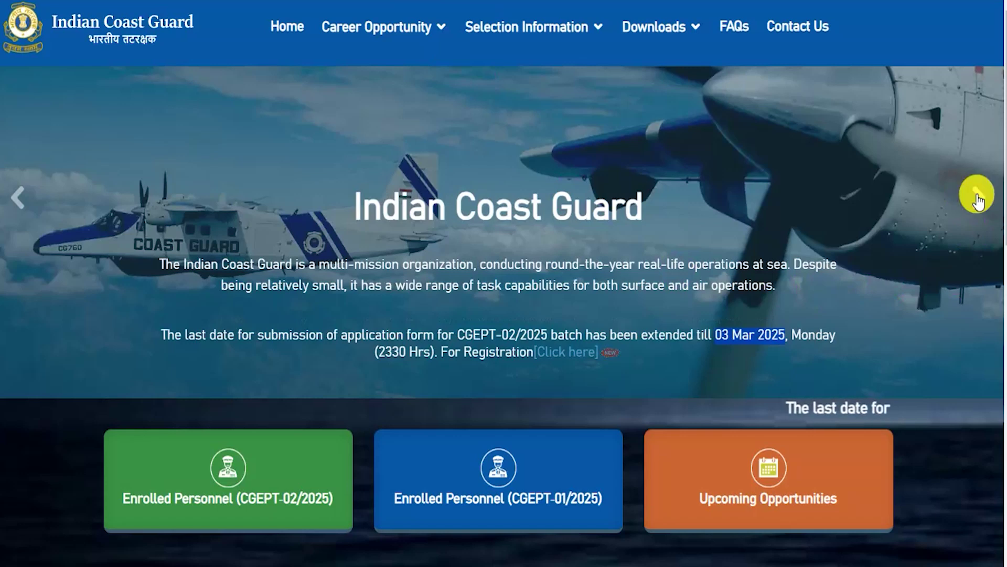
pyautogui.click(977, 196)
pyautogui.click(977, 198)
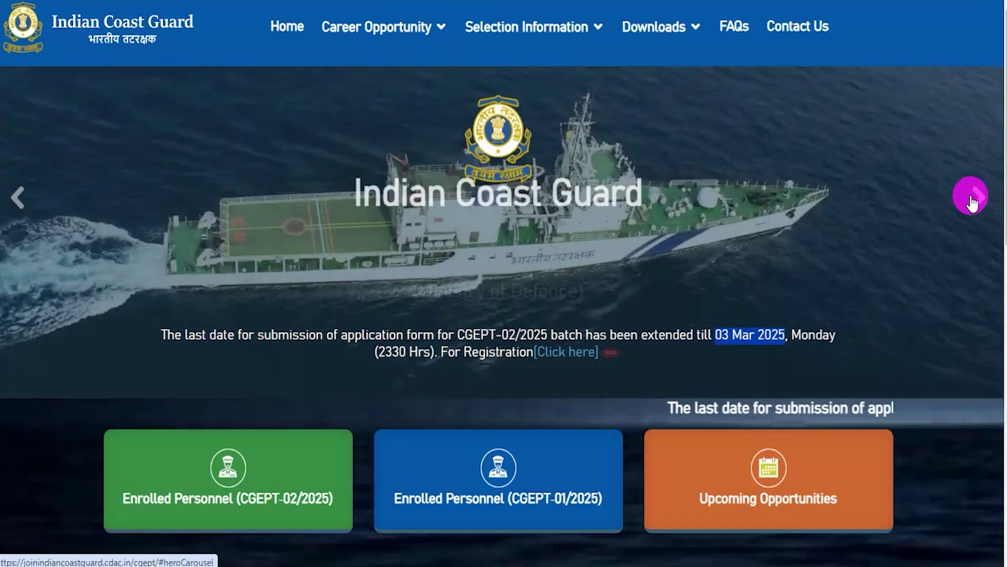
pyautogui.click(761, 333)
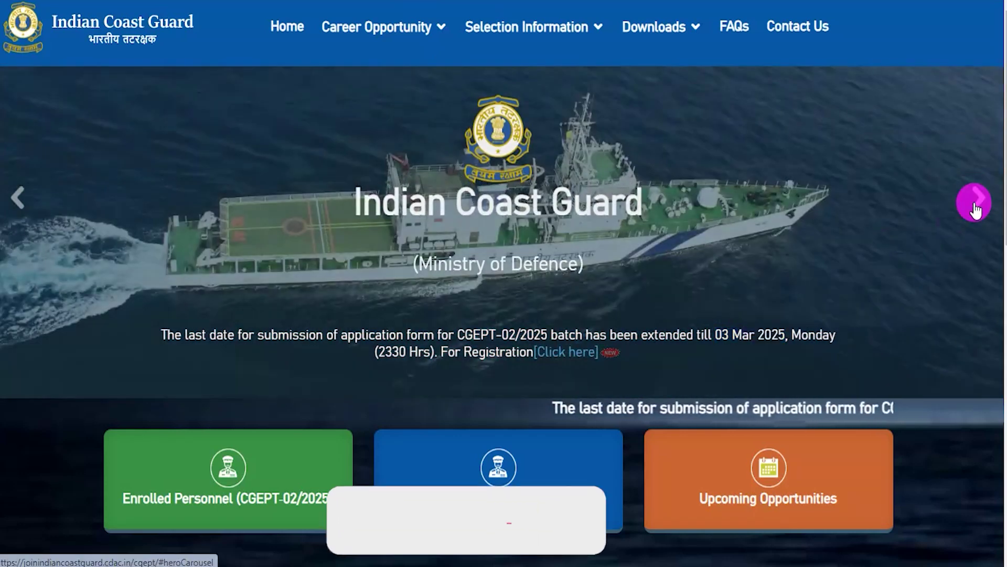
pyautogui.click(971, 202)
pyautogui.click(975, 207)
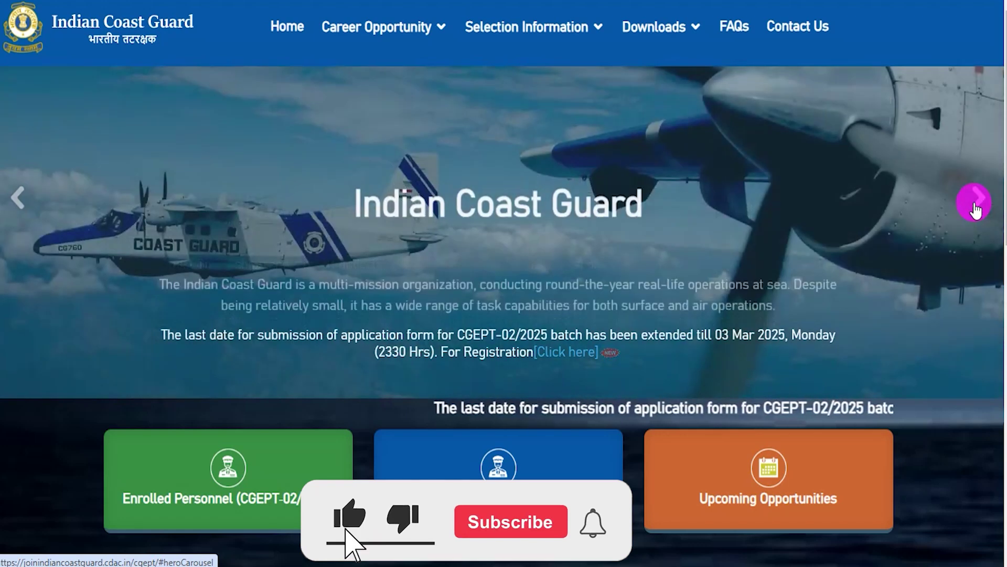
pyautogui.scroll(-5, 899, 294)
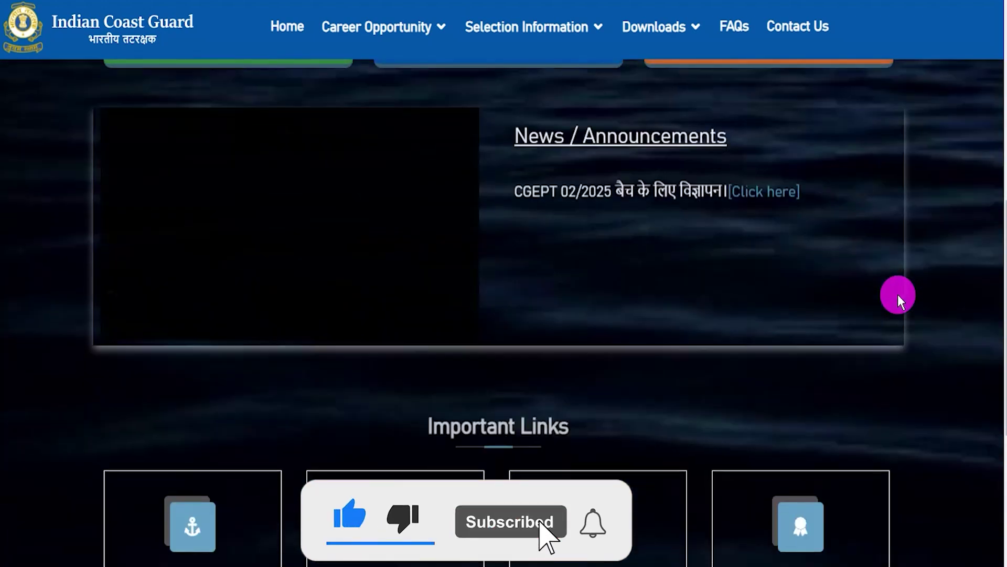
pyautogui.scroll(3, 898, 295)
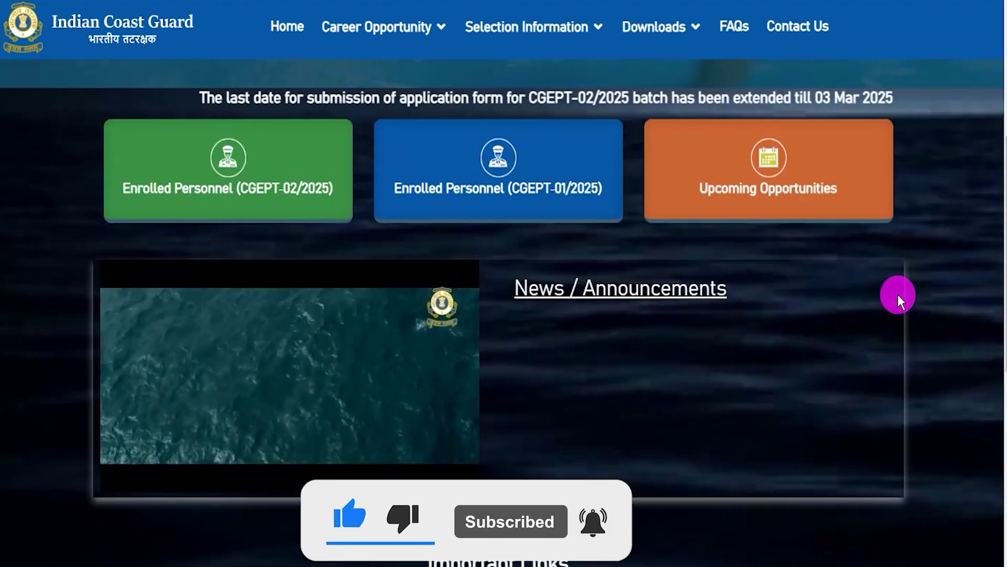
pyautogui.scroll(-8, 936, 328)
pyautogui.scroll(6, 936, 329)
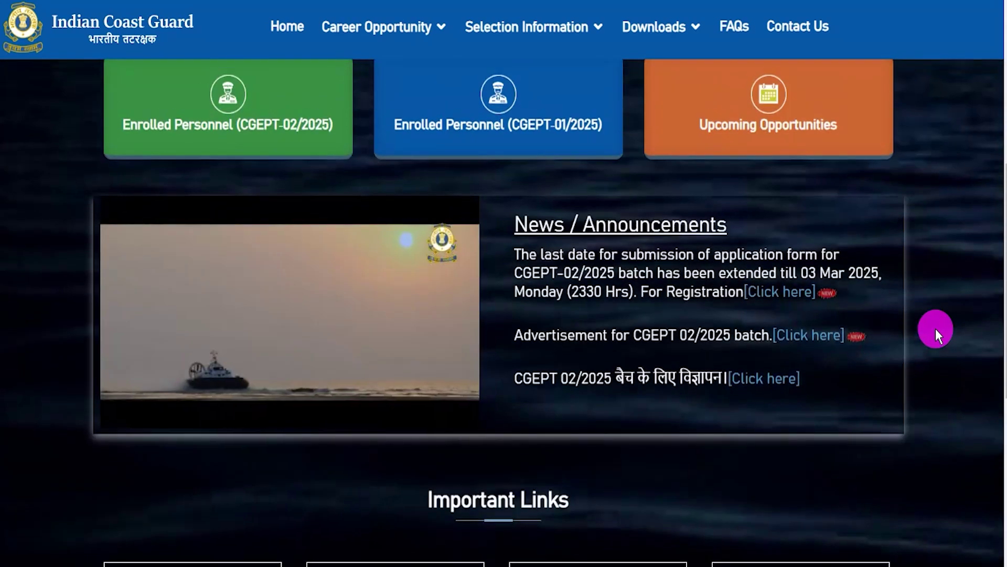
pyautogui.scroll(7, 936, 329)
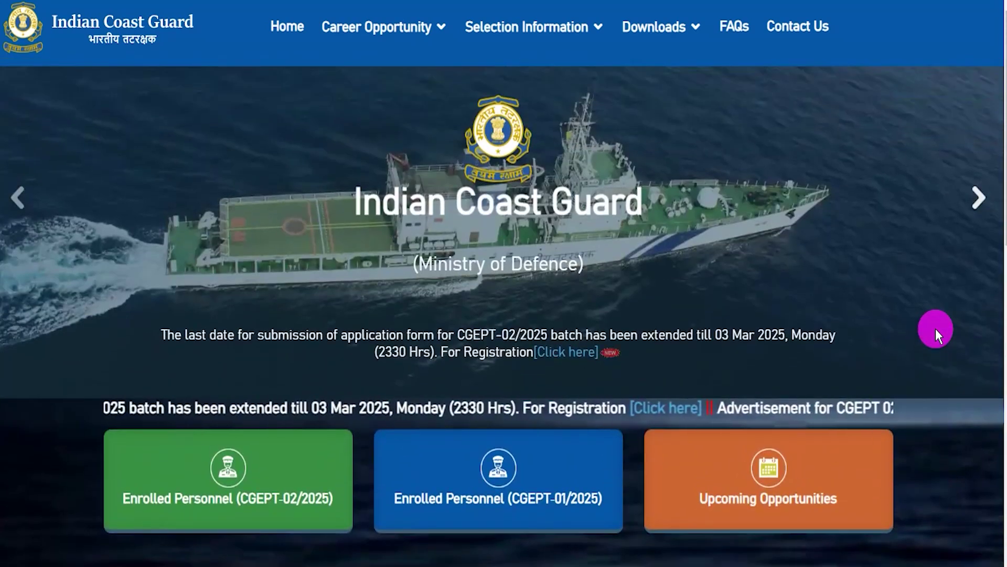
pyautogui.click(980, 202)
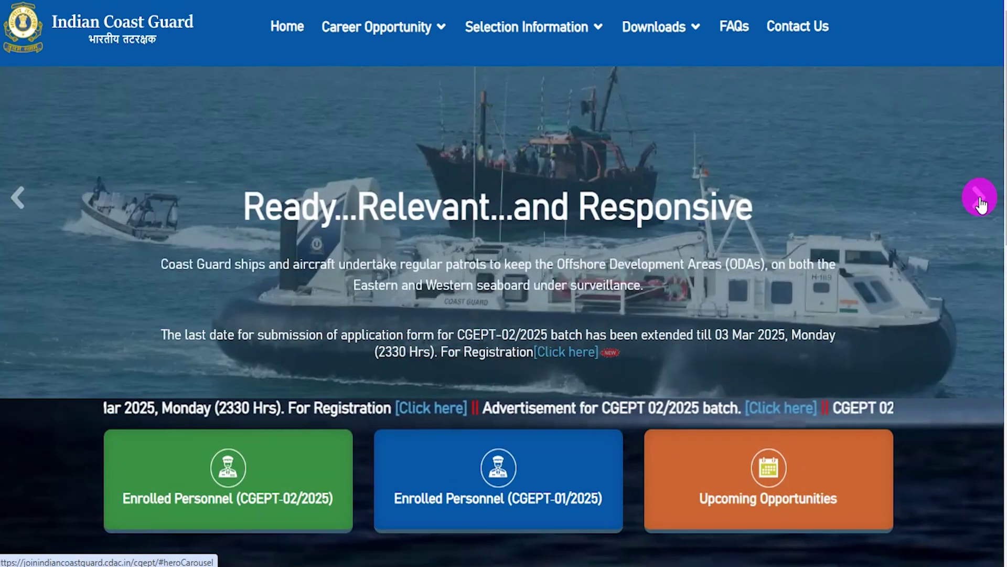
pyautogui.click(980, 202)
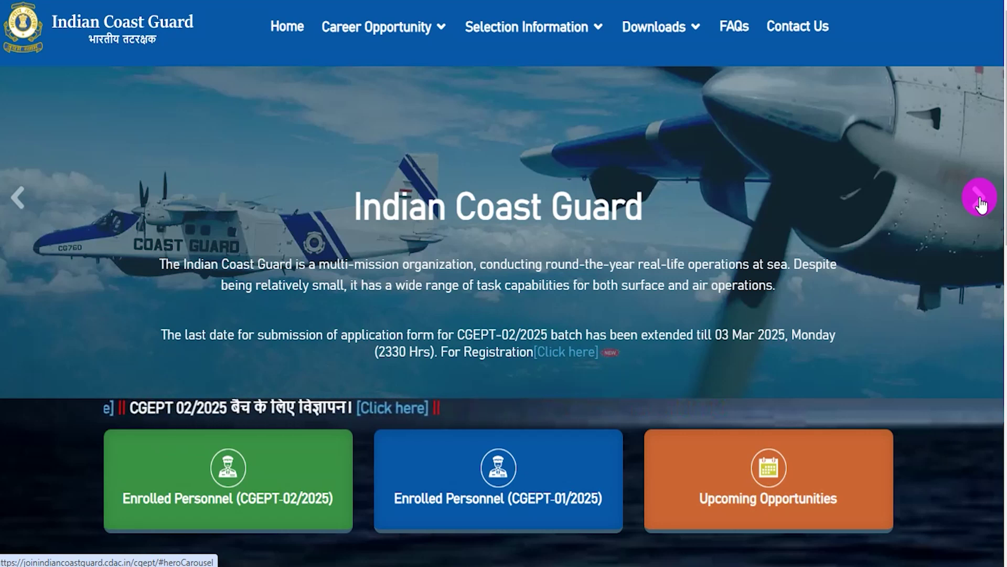
pyautogui.click(980, 202)
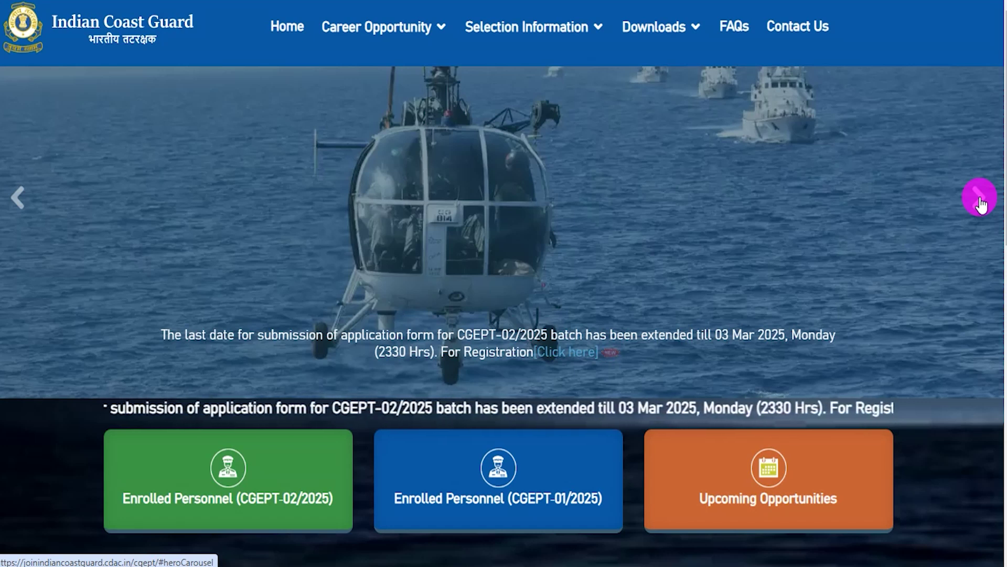
pyautogui.scroll(-4, 941, 232)
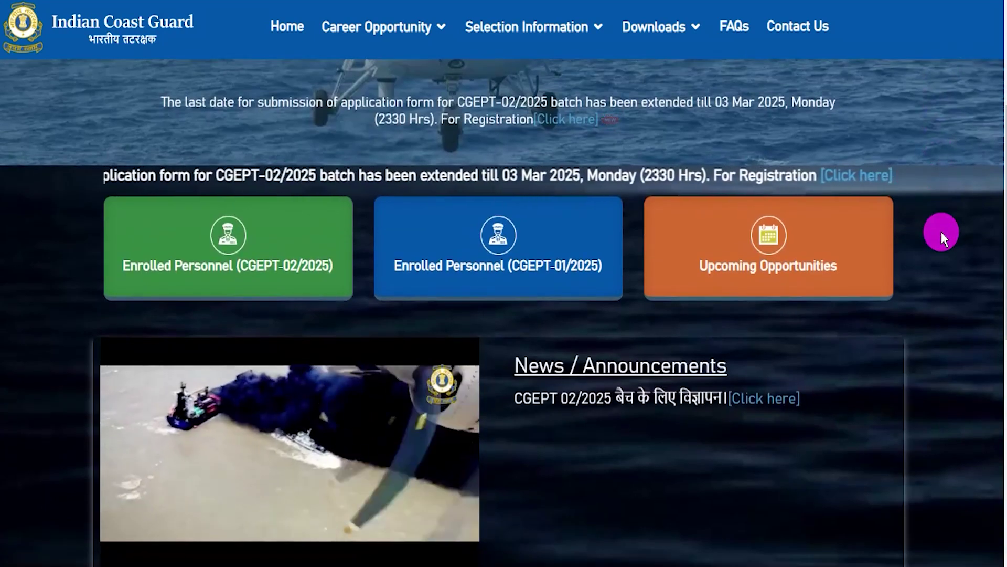
pyautogui.scroll(3, 941, 232)
pyautogui.scroll(1, 941, 231)
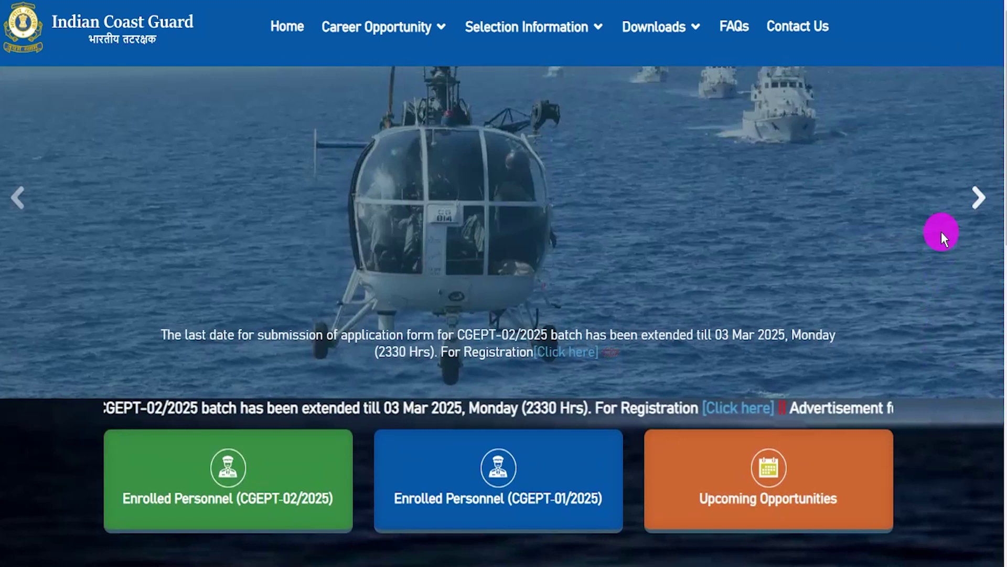
pyautogui.click(978, 209)
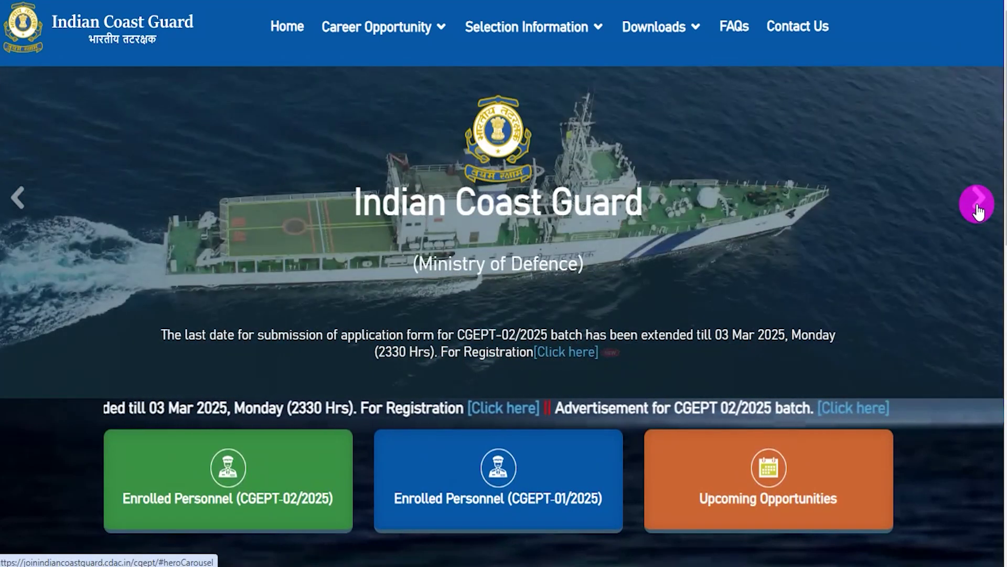
pyautogui.click(978, 209)
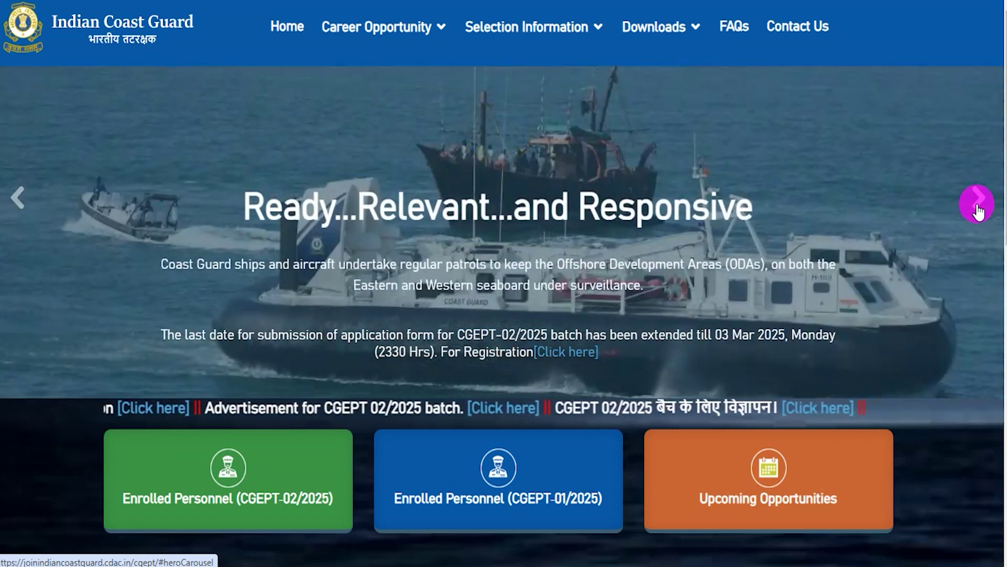
pyautogui.click(978, 209)
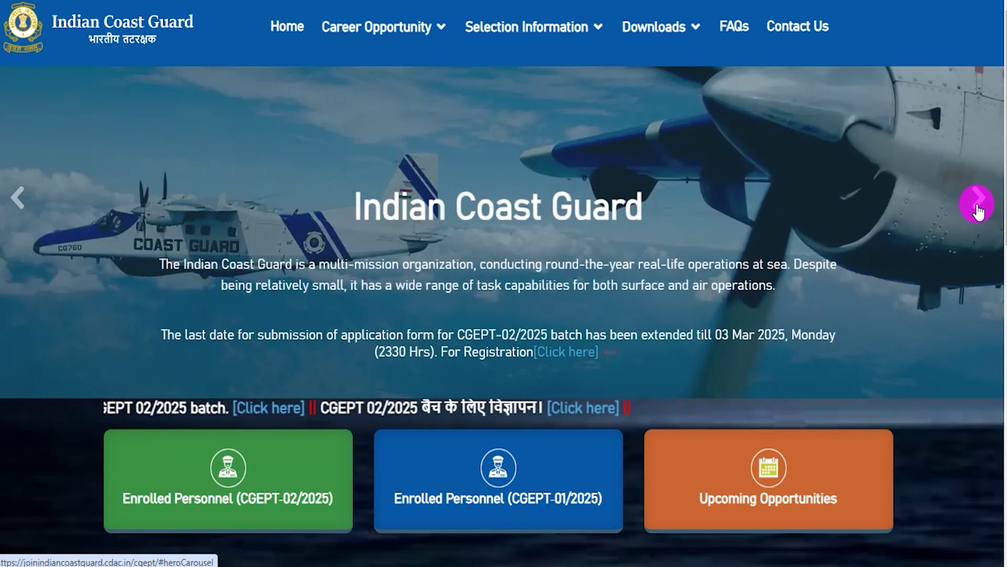
pyautogui.click(978, 209)
pyautogui.click(978, 205)
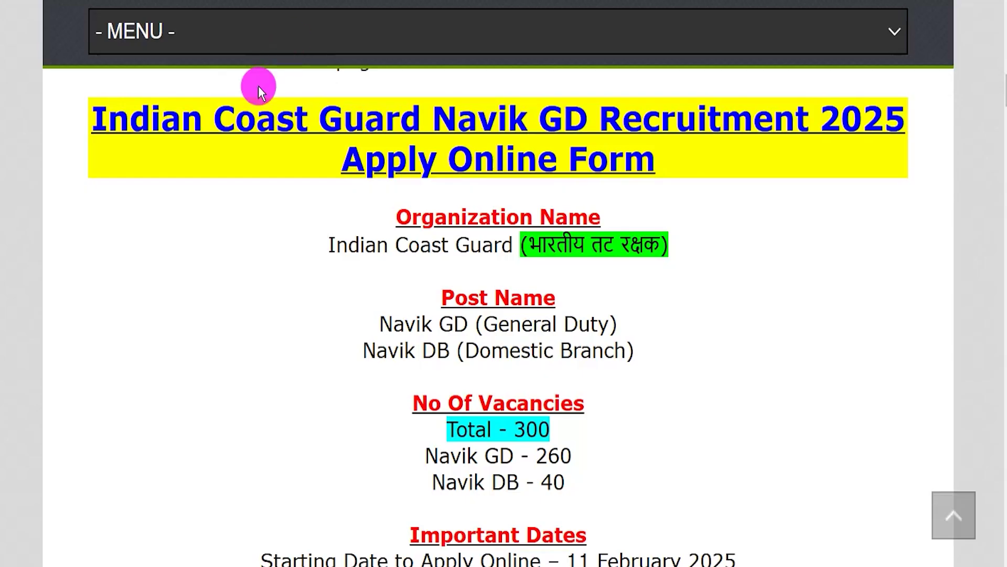
# Highlight the article heading, Indian Coast Guard, the Navik GD and DB posts, and vacancy counts.
pyautogui.moveTo(108, 118); pyautogui.dragTo(619, 162)
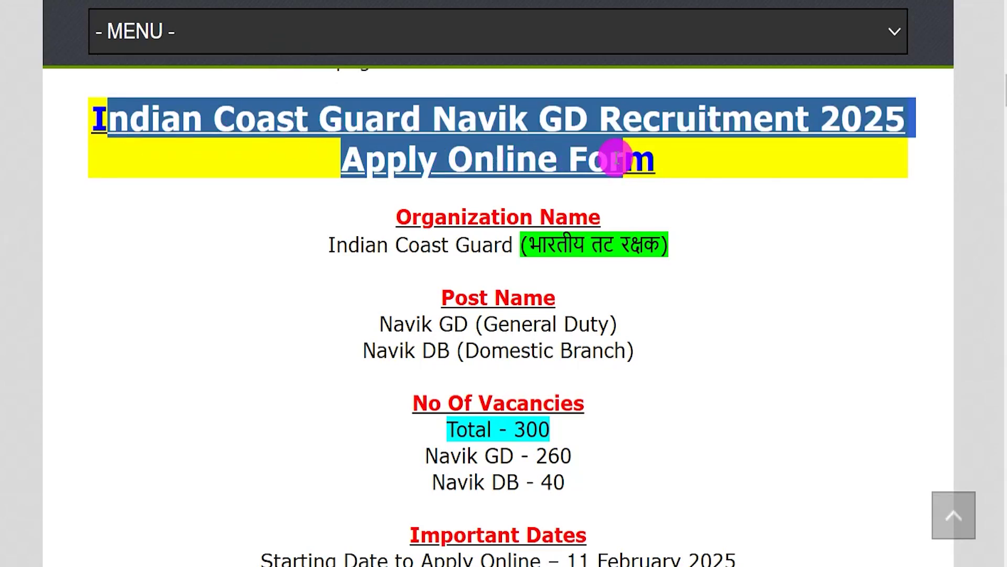
pyautogui.moveTo(335, 244); pyautogui.dragTo(652, 243)
pyautogui.moveTo(394, 324); pyautogui.dragTo(588, 322)
pyautogui.moveTo(376, 348); pyautogui.dragTo(572, 350)
pyautogui.moveTo(513, 429); pyautogui.dragTo(568, 485)
pyautogui.scroll(-4, 575, 483)
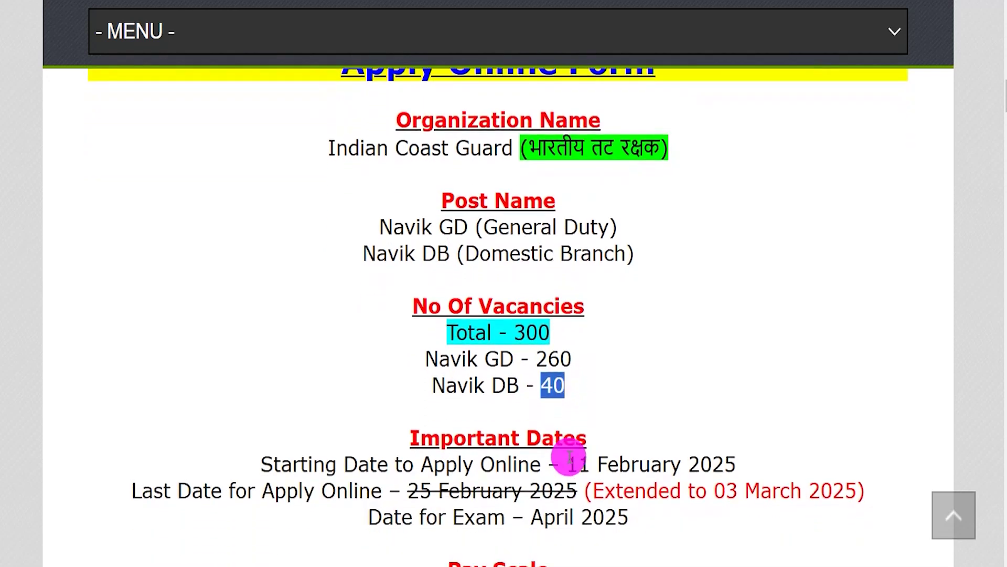
# Highlight the original 25 February 2025 last date and the extended 03 March 2025 date.
pyautogui.moveTo(408, 402); pyautogui.dragTo(566, 403)
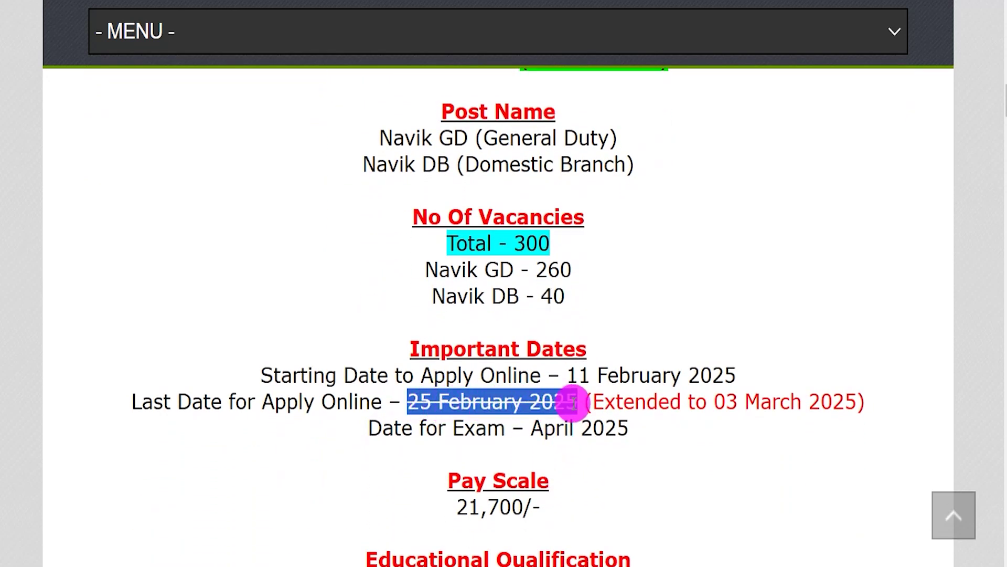
pyautogui.moveTo(714, 402); pyautogui.dragTo(845, 403)
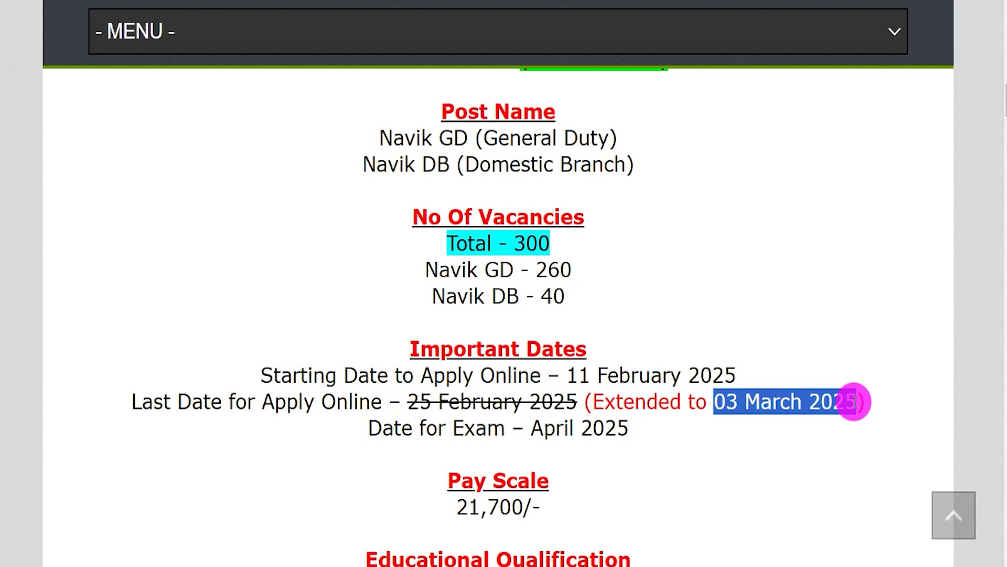
pyautogui.scroll(-2, 652, 457)
pyautogui.moveTo(541, 307); pyautogui.dragTo(621, 304)
pyautogui.scroll(-2, 625, 306)
pyautogui.scroll(-5, 621, 314)
pyautogui.scroll(-5, 547, 362)
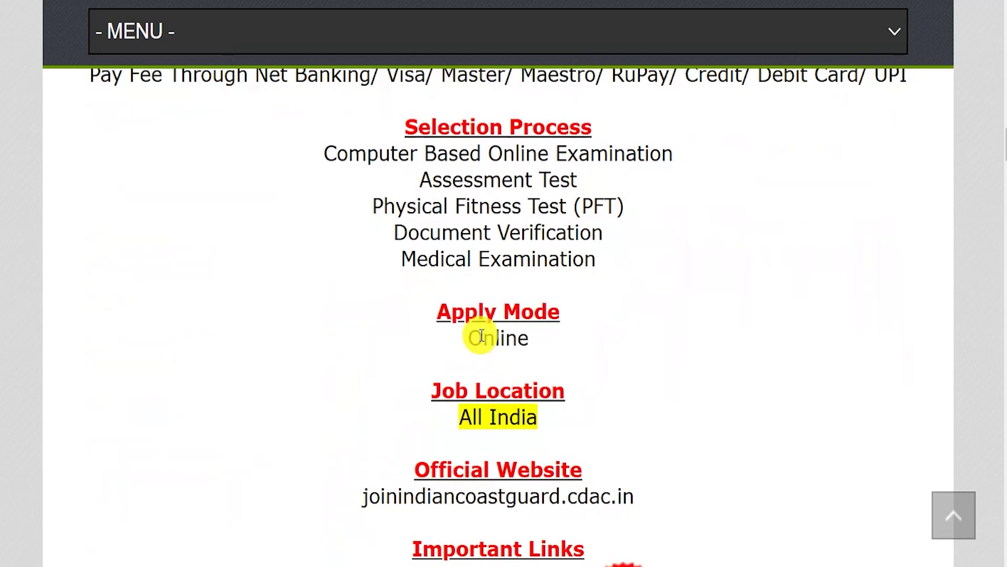
# Mark the Online apply mode and Last Date Extended Notice link, then the portal's CGEPT-02/2025 notice.
pyautogui.moveTo(469, 337); pyautogui.dragTo(526, 338)
pyautogui.scroll(-3, 529, 338)
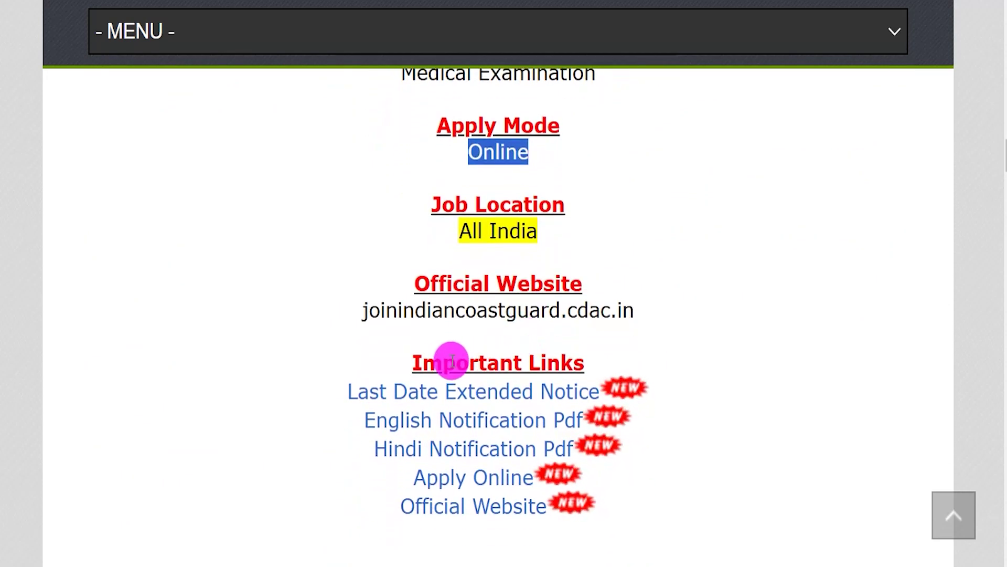
pyautogui.moveTo(424, 362); pyautogui.dragTo(562, 358)
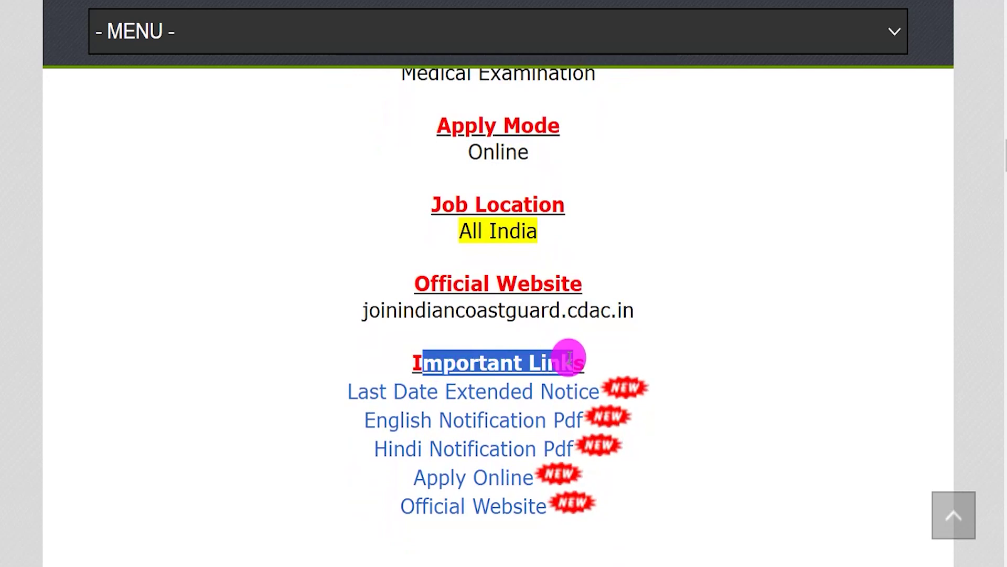
pyautogui.moveTo(338, 395); pyautogui.dragTo(515, 391)
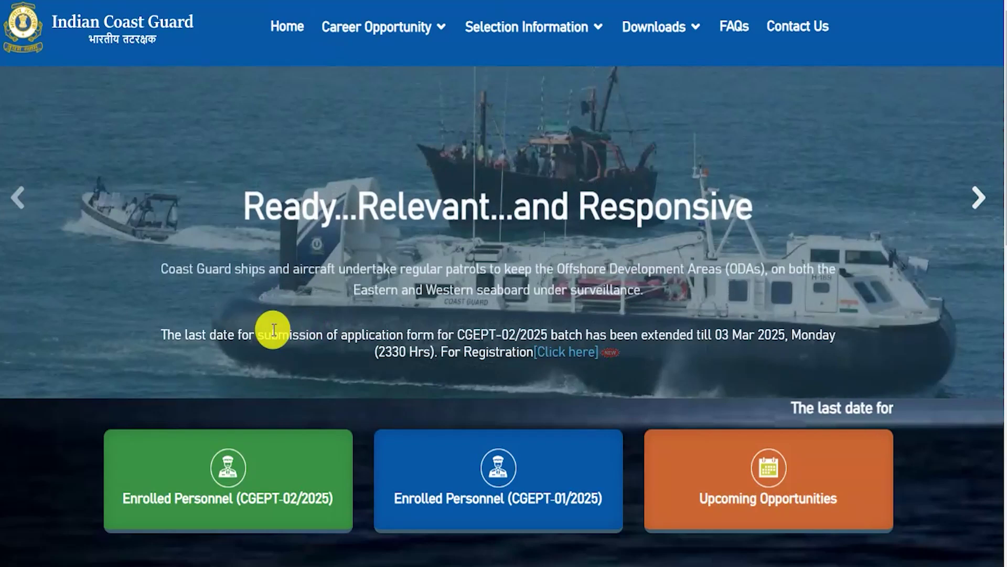
pyautogui.moveTo(272, 334); pyautogui.dragTo(382, 334)
pyautogui.moveTo(460, 335); pyautogui.dragTo(522, 335)
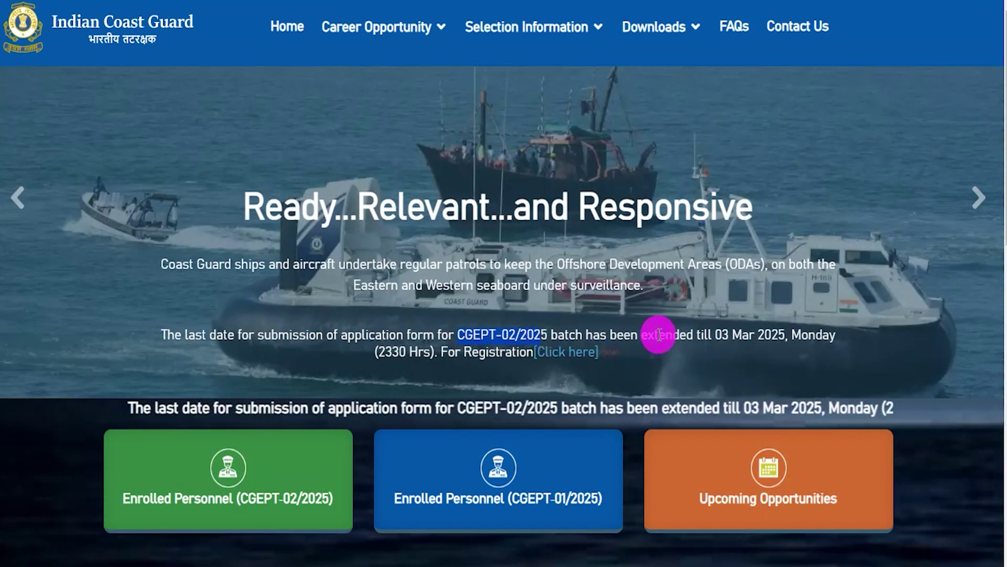
# Mark the 03 Mar 2025 deadline, 2330 Hrs closing, notification PDF links, and the advertisement's posts and eligibility.
pyautogui.moveTo(715, 334); pyautogui.dragTo(833, 335)
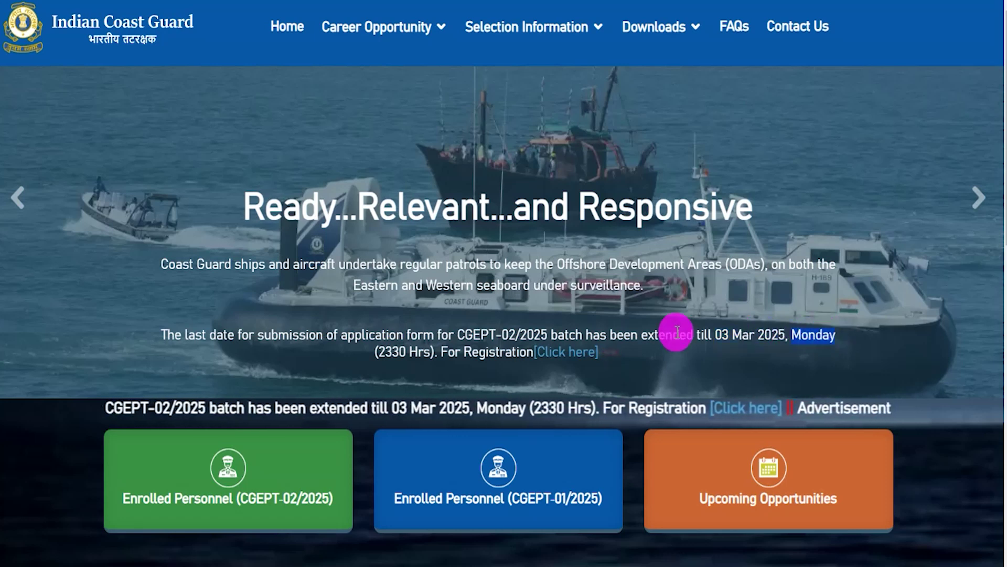
pyautogui.moveTo(376, 351); pyautogui.dragTo(433, 352)
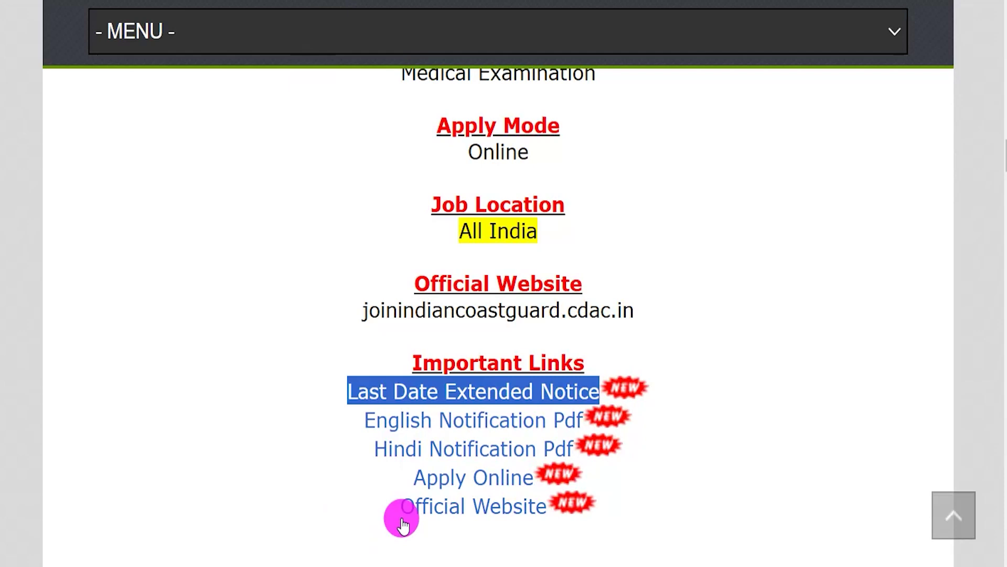
pyautogui.moveTo(364, 420); pyautogui.dragTo(569, 418)
pyautogui.moveTo(362, 447); pyautogui.dragTo(570, 448)
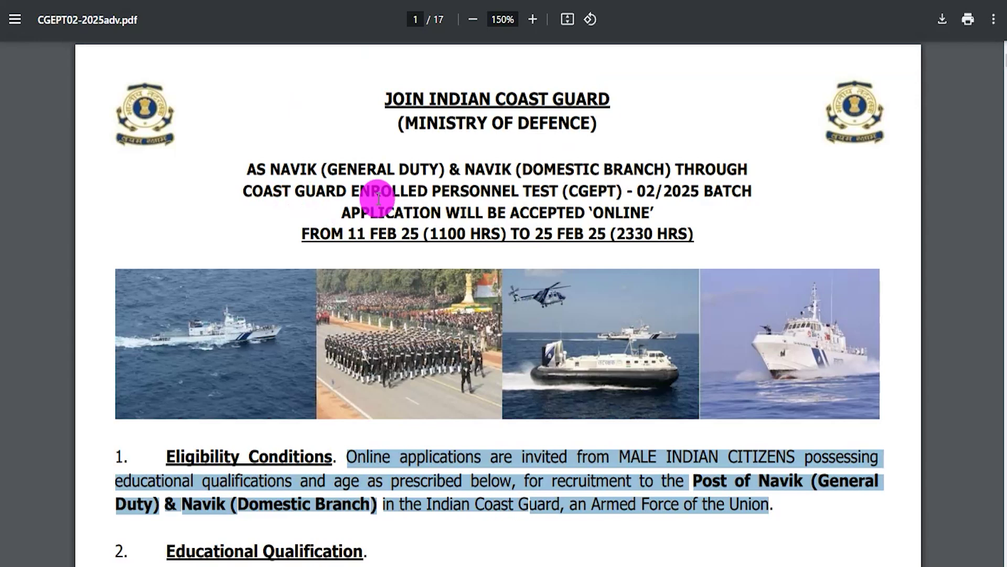
pyautogui.moveTo(359, 169); pyautogui.dragTo(439, 169)
pyautogui.moveTo(302, 462); pyautogui.dragTo(475, 467)
# Scroll the advertisement down to the vacancy table and mark its category headings.
pyautogui.click(387, 501)
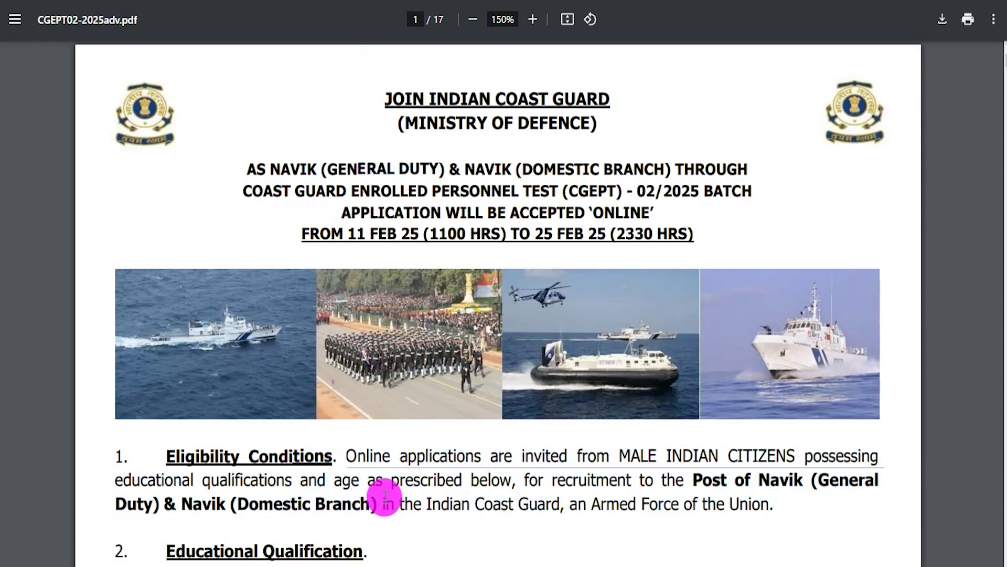
pyautogui.scroll(-3, 389, 488)
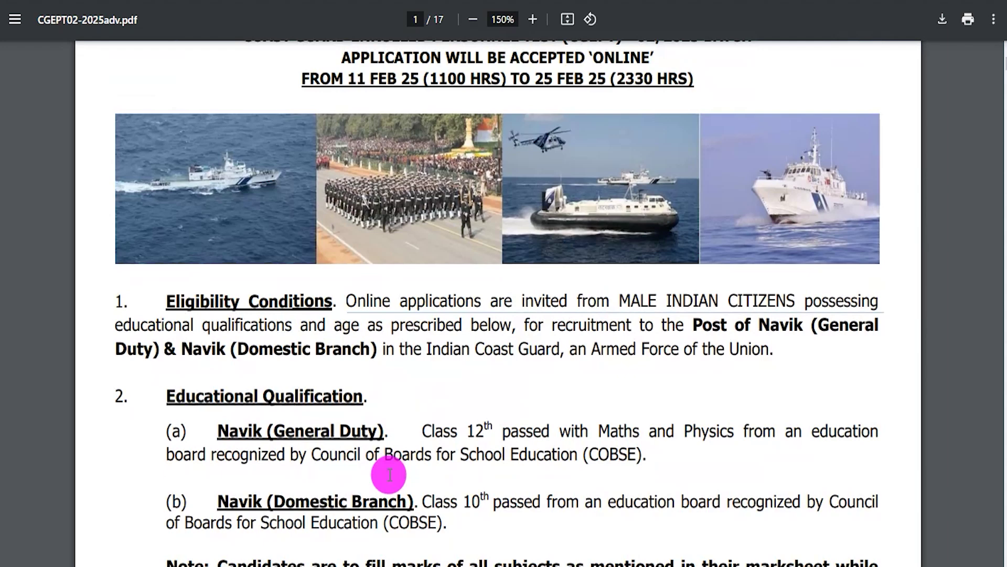
pyautogui.scroll(3, 389, 475)
pyautogui.scroll(-4, 387, 469)
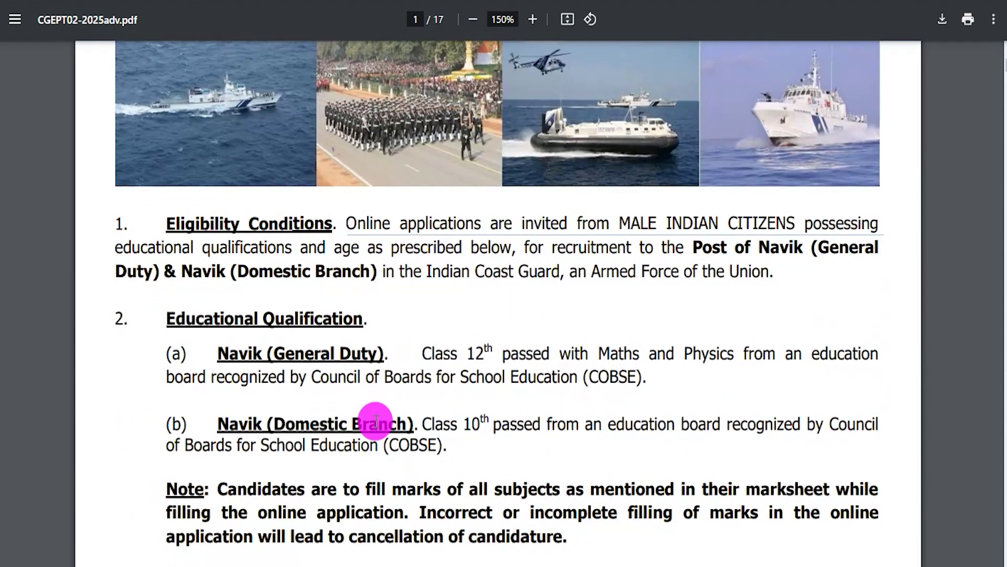
pyautogui.scroll(-13, 376, 421)
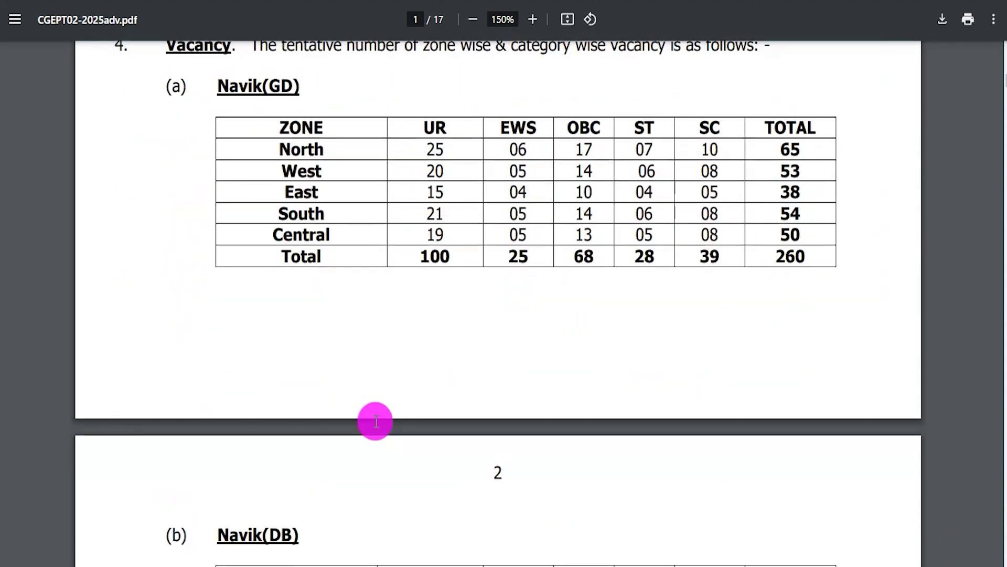
pyautogui.moveTo(426, 128); pyautogui.dragTo(718, 130)
# Mark the Stage-I list of accepted identity proofs, then jump back to the document's start.
pyautogui.scroll(-11, 509, 213)
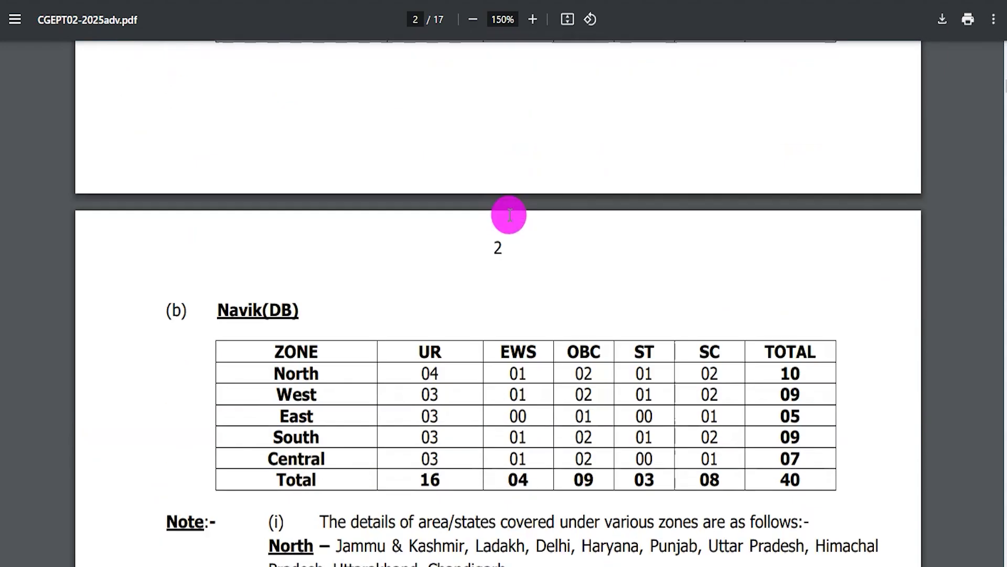
pyautogui.scroll(-15, 509, 214)
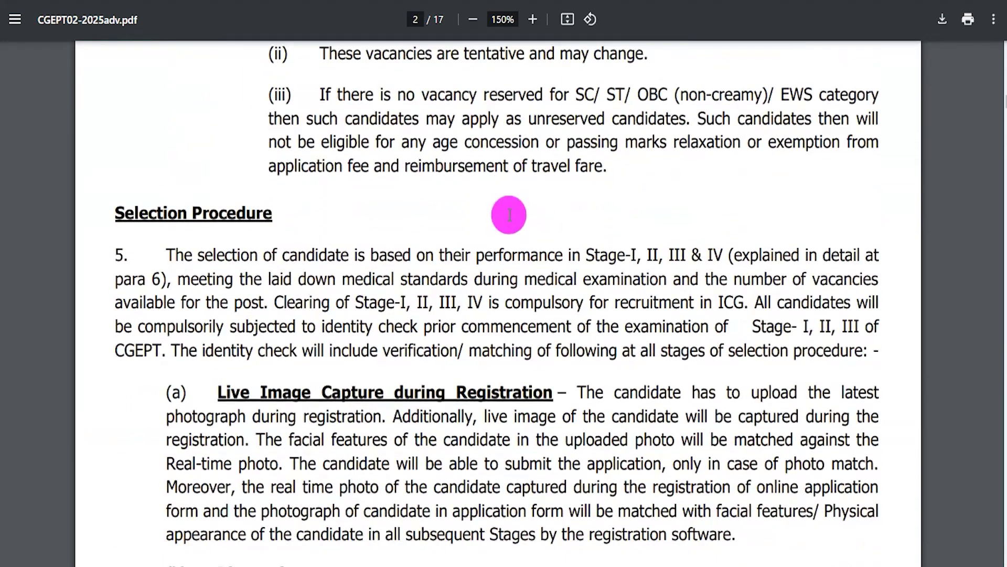
pyautogui.scroll(-11, 509, 213)
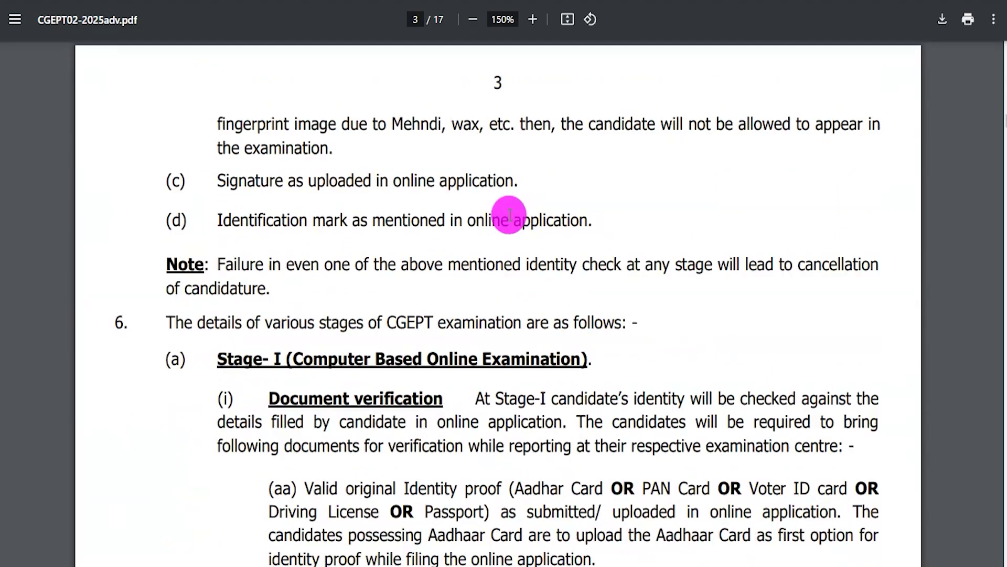
pyautogui.moveTo(459, 251); pyautogui.dragTo(515, 295)
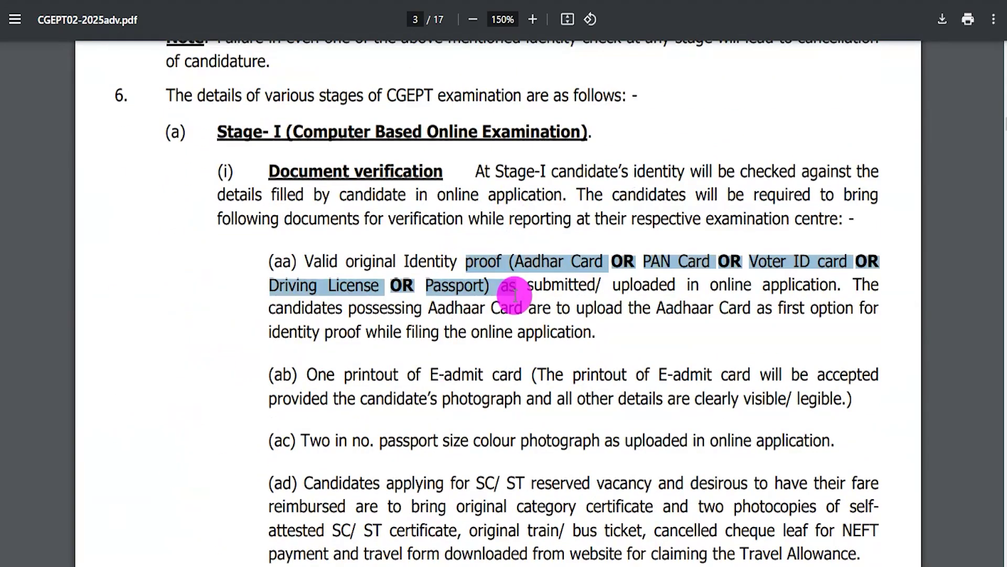
pyautogui.press('Home')
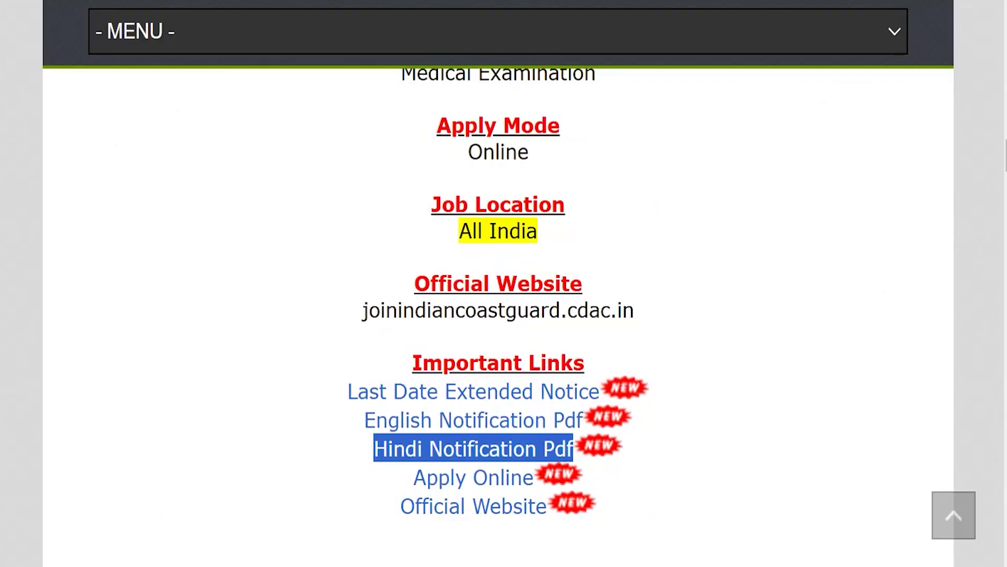
# Open the CGEPT-02/2025 Sign In page via Apply Online and check its e-mail, password and captcha fields.
pyautogui.moveTo(468, 475); pyautogui.dragTo(534, 478)
pyautogui.click(474, 481)
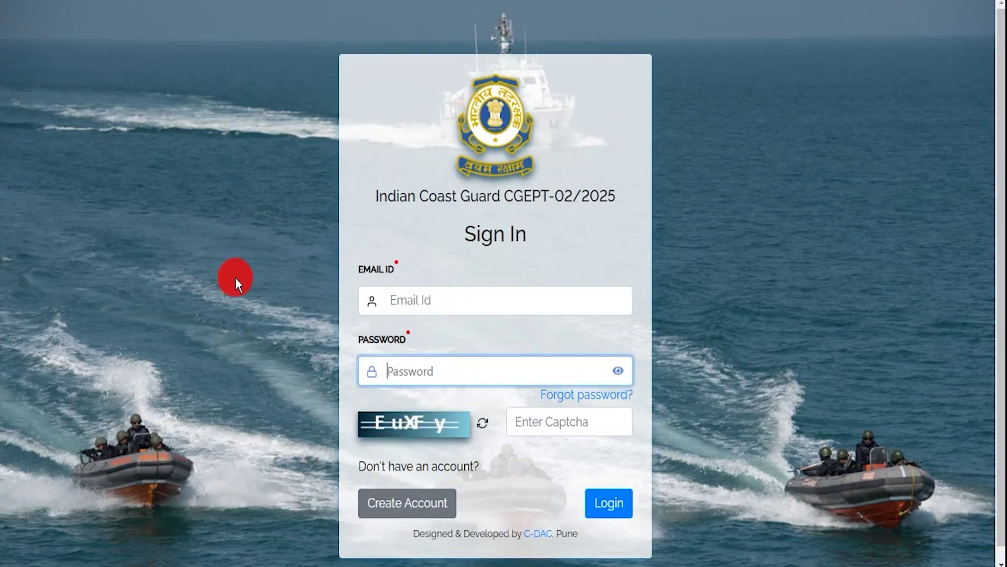
pyautogui.moveTo(377, 266); pyautogui.dragTo(408, 268)
pyautogui.click(413, 295)
pyautogui.moveTo(355, 338); pyautogui.dragTo(415, 426)
pyautogui.click(535, 426)
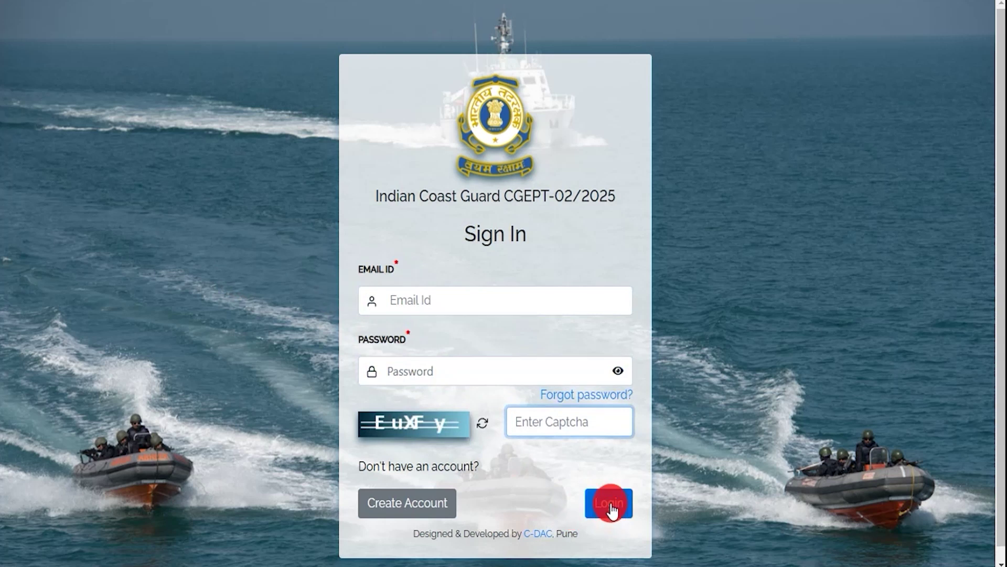
pyautogui.scroll(-1, 607, 505)
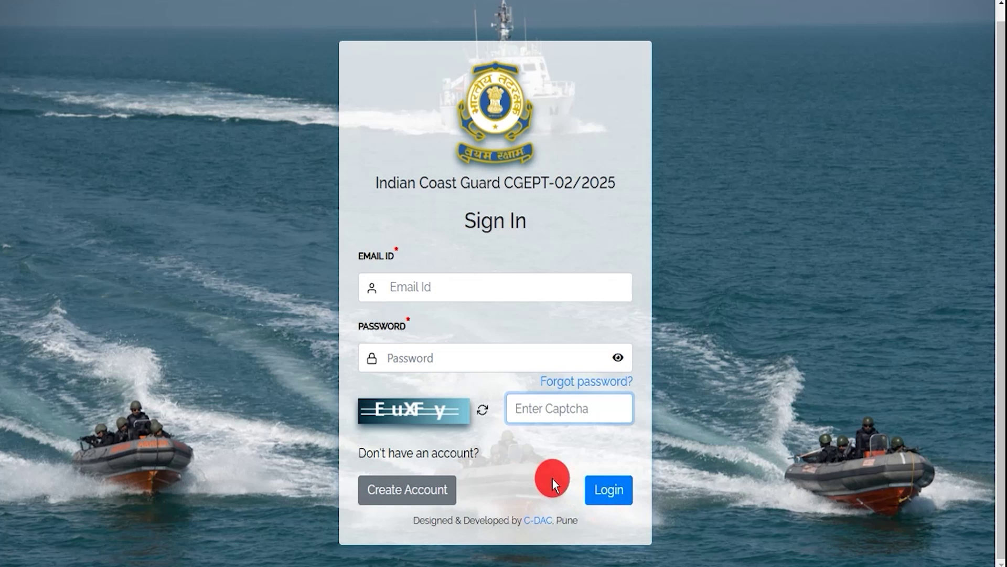
# Start a new account with title Mr., entering the candidate's first name and father's name.
pyautogui.click(421, 492)
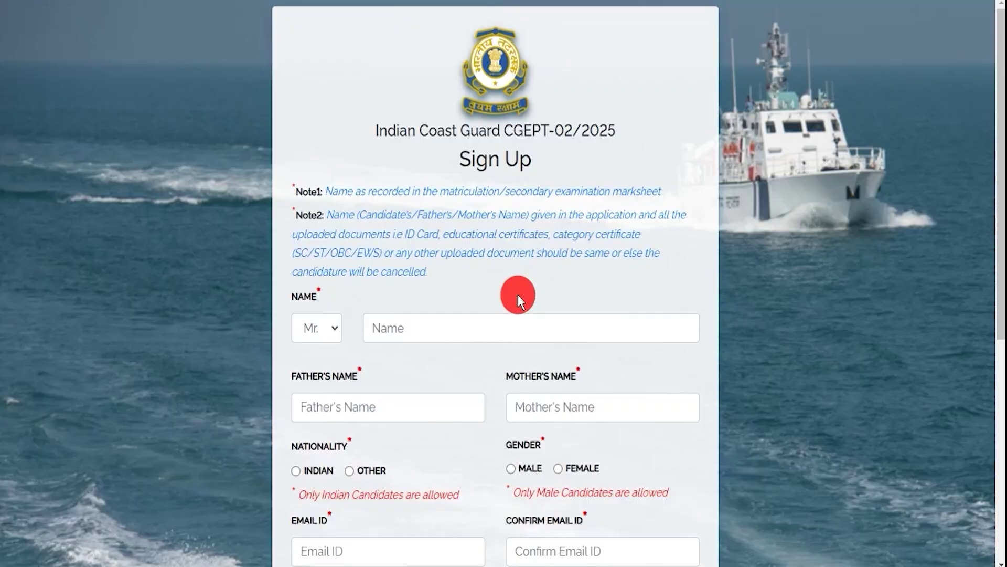
pyautogui.click(336, 333)
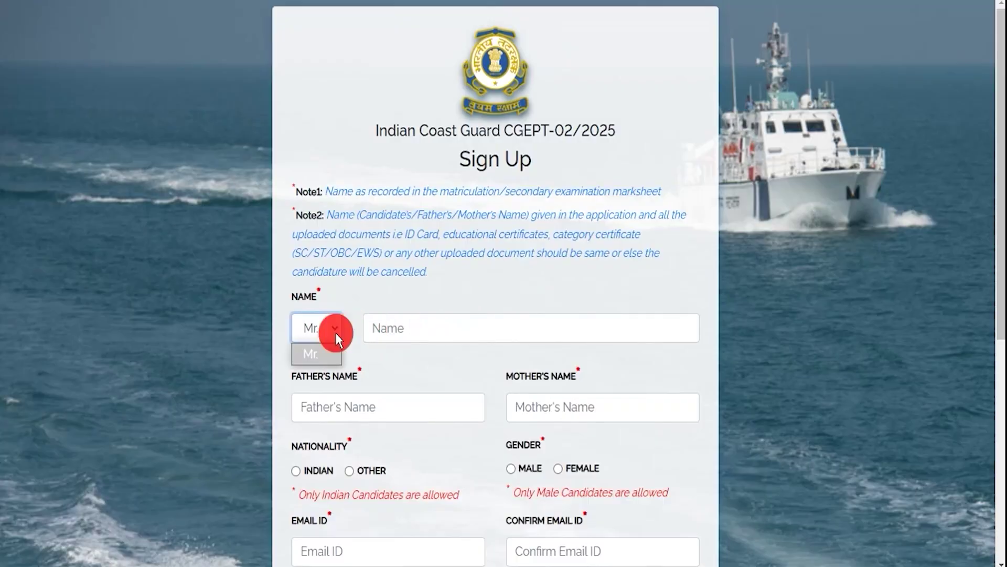
pyautogui.click(416, 322)
pyautogui.write('Amit')
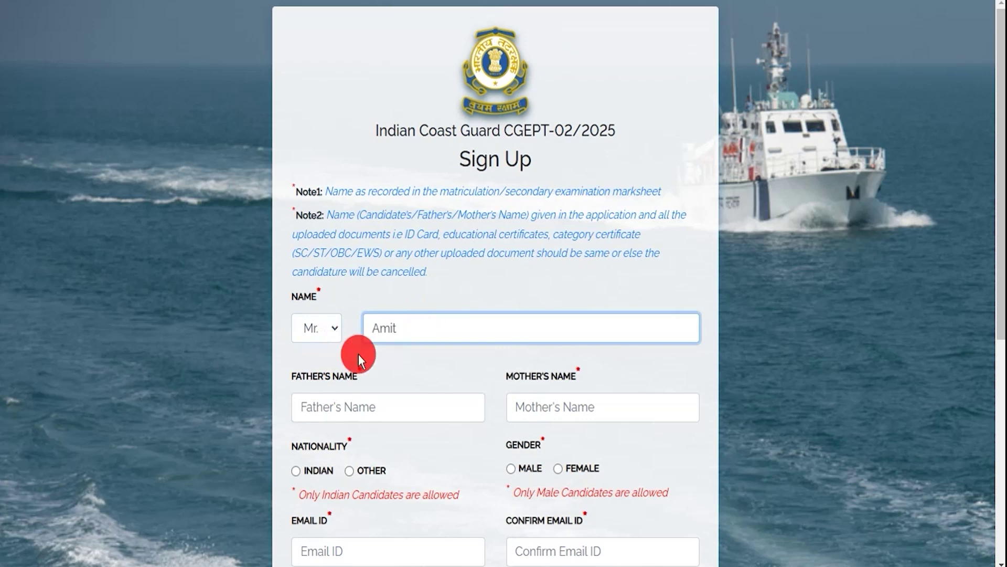
pyautogui.moveTo(306, 376); pyautogui.dragTo(349, 376)
pyautogui.click(390, 409)
pyautogui.write('Raksh')
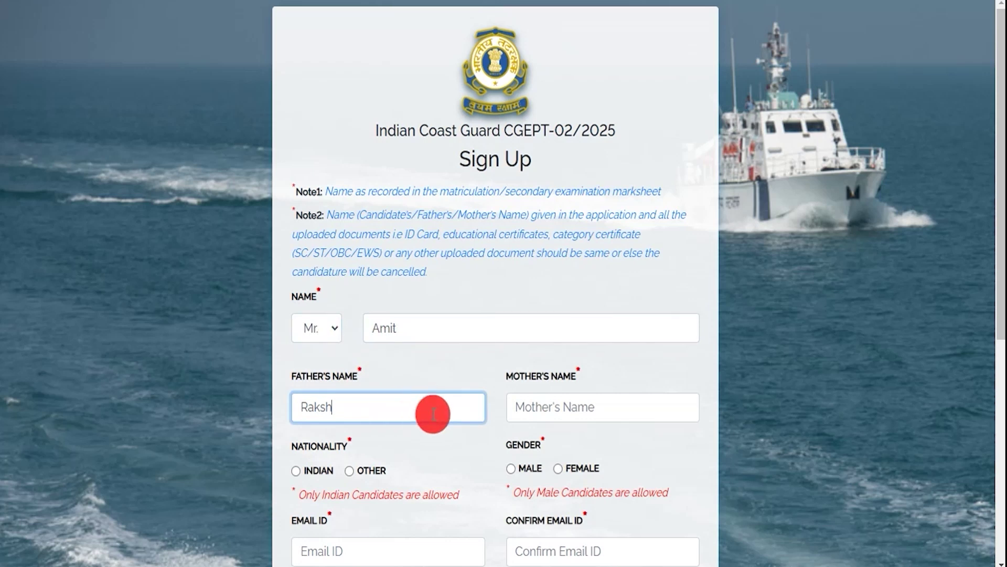
# Enter the mother's name and set nationality to Indian and gender to male.
pyautogui.click(530, 408)
pyautogui.write('Rena')
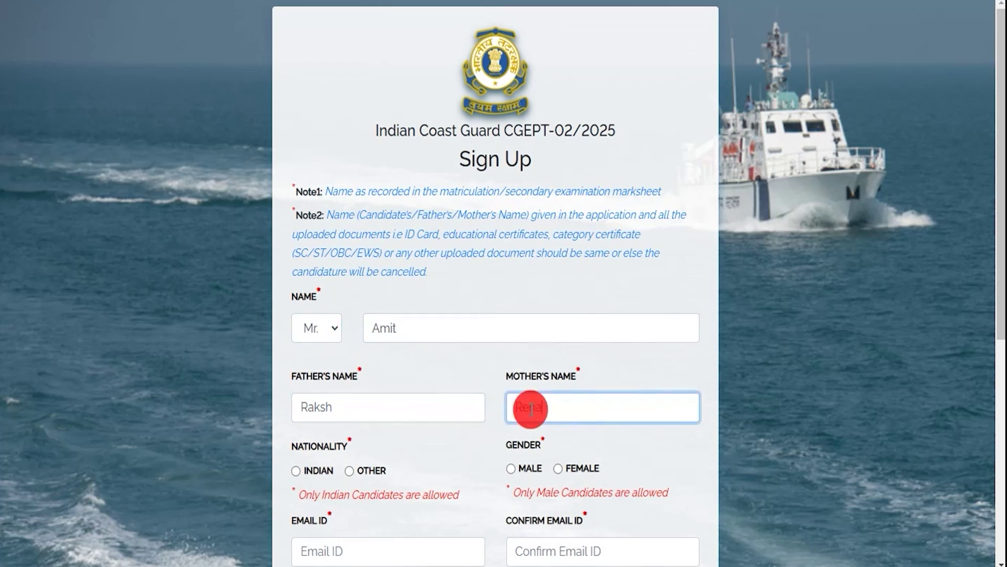
pyautogui.scroll(-3, 464, 437)
pyautogui.click(315, 292)
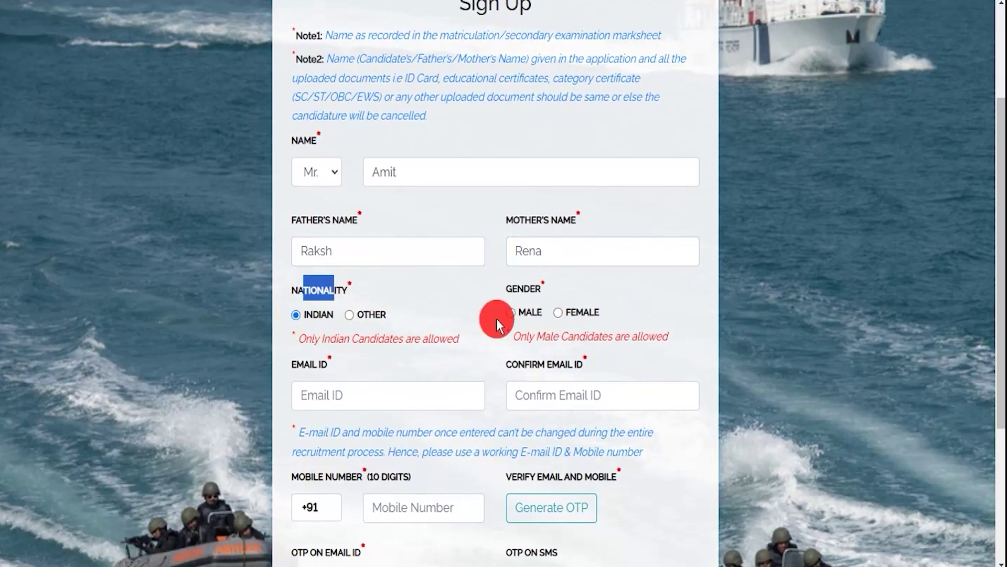
pyautogui.click(510, 312)
pyautogui.scroll(-3, 452, 357)
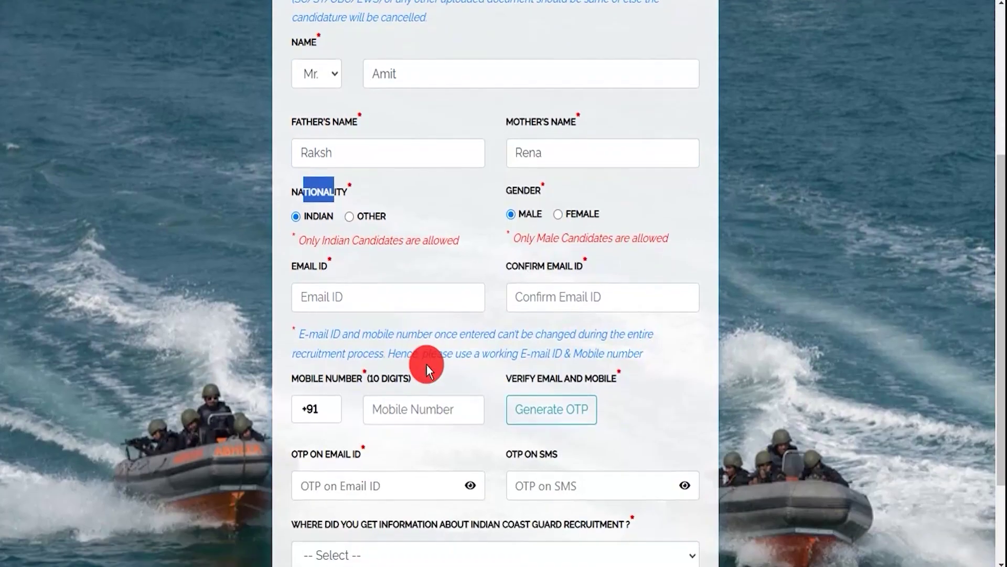
# Fill in the e-mail ID, confirm e-mail ID and mobile number fields.
pyautogui.moveTo(303, 208); pyautogui.dragTo(342, 210)
pyautogui.click(337, 238)
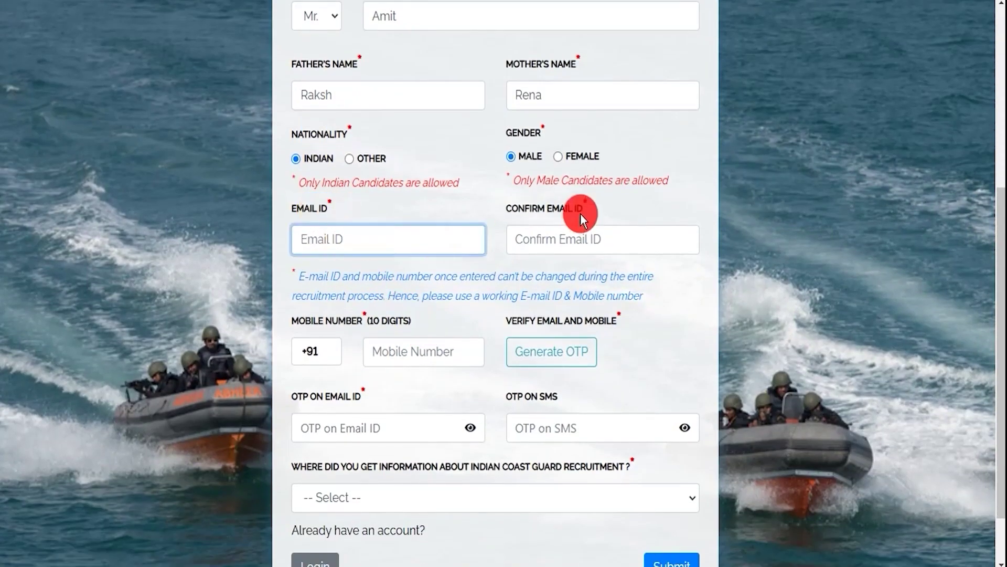
pyautogui.moveTo(519, 208); pyautogui.dragTo(587, 213)
pyautogui.click(555, 240)
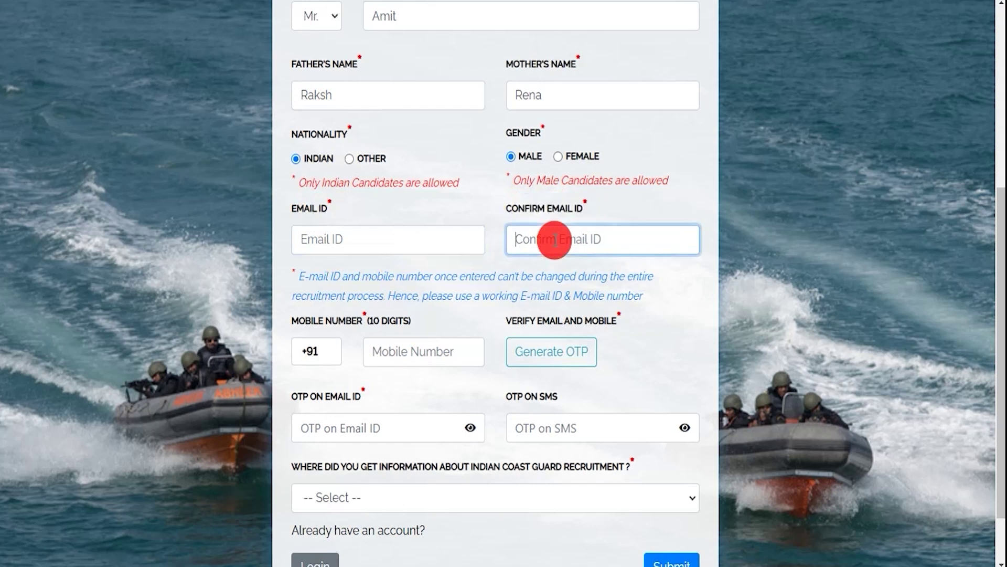
pyautogui.moveTo(313, 319); pyautogui.dragTo(393, 350)
pyautogui.click(399, 353)
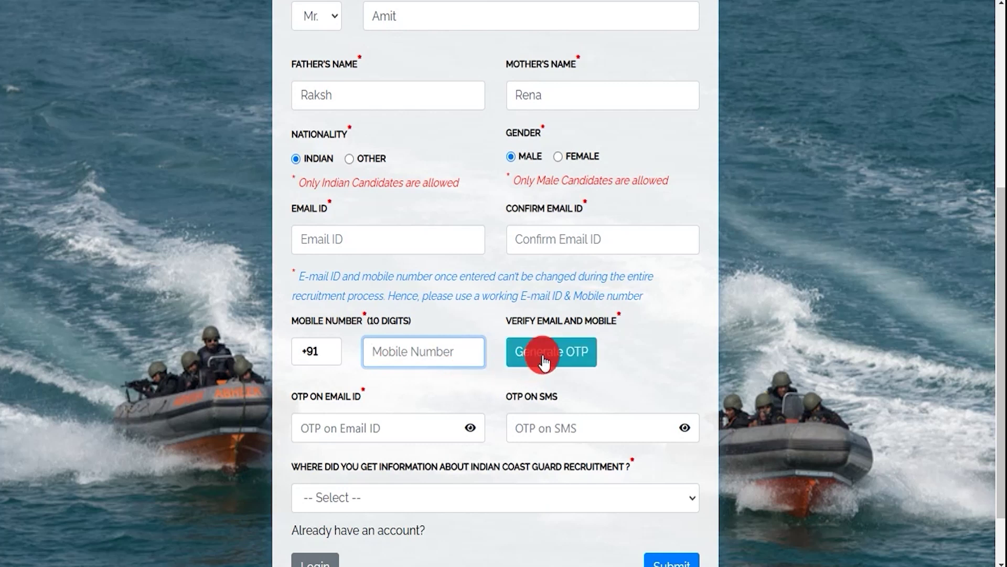
pyautogui.scroll(-1, 544, 363)
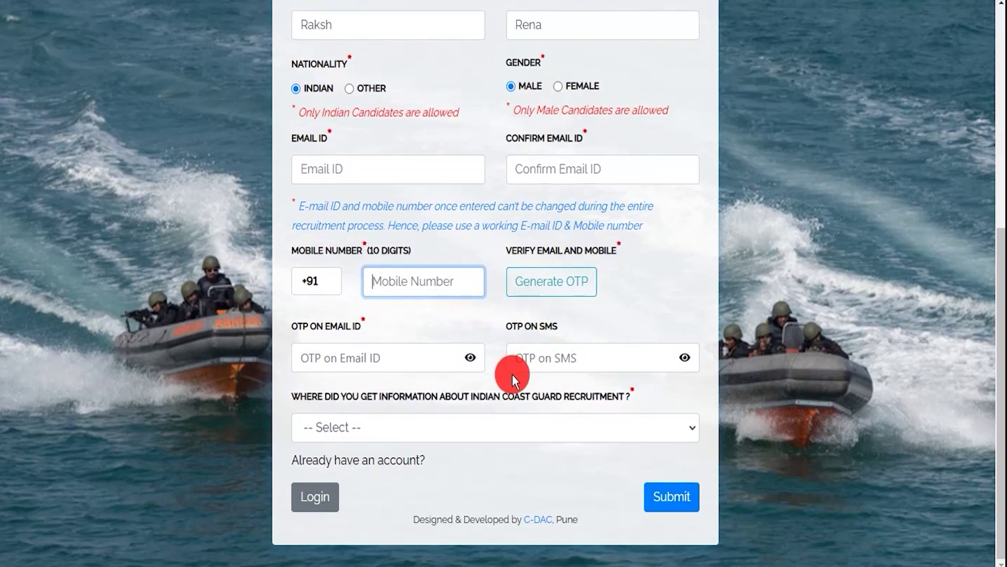
# Enter the e-mail and SMS OTPs, choose Employment news as information source, and submit.
pyautogui.moveTo(303, 327); pyautogui.dragTo(323, 329)
pyautogui.click(353, 357)
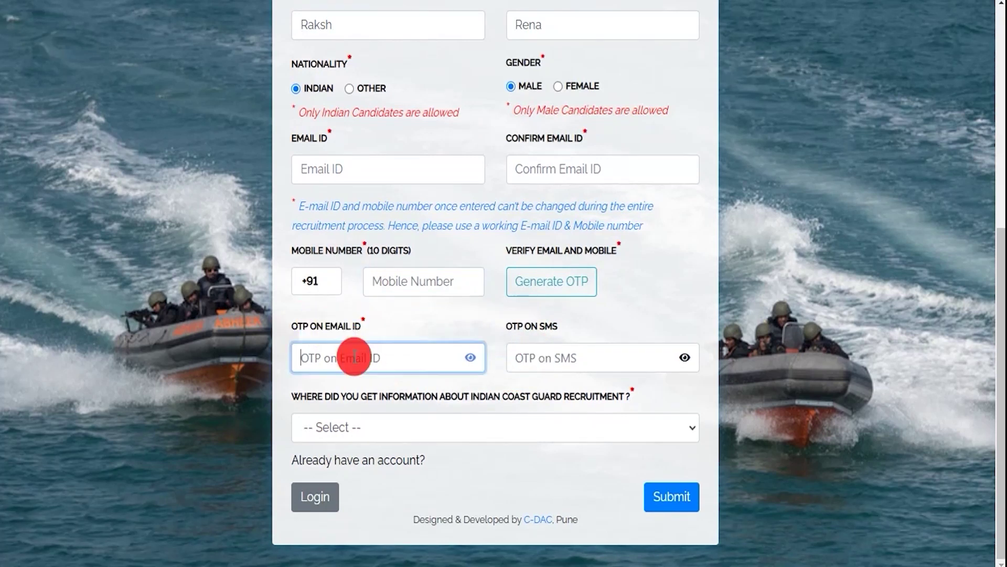
pyautogui.moveTo(515, 322); pyautogui.dragTo(533, 323)
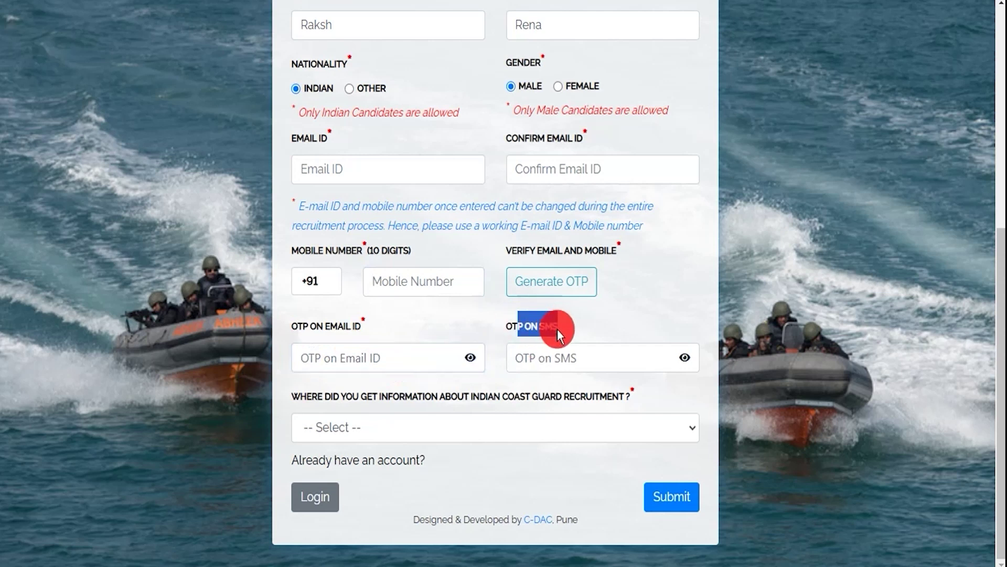
pyautogui.click(552, 357)
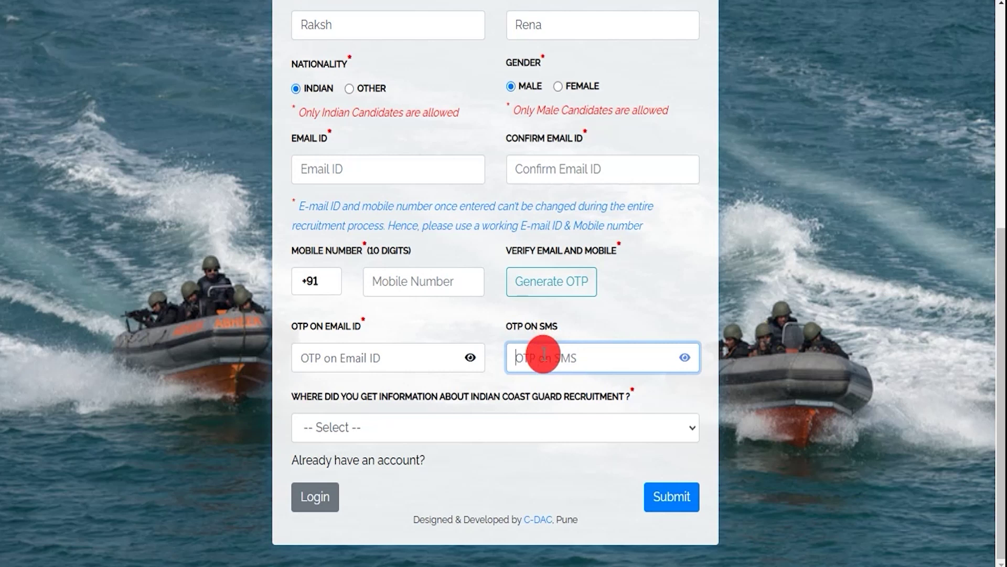
pyautogui.click(407, 429)
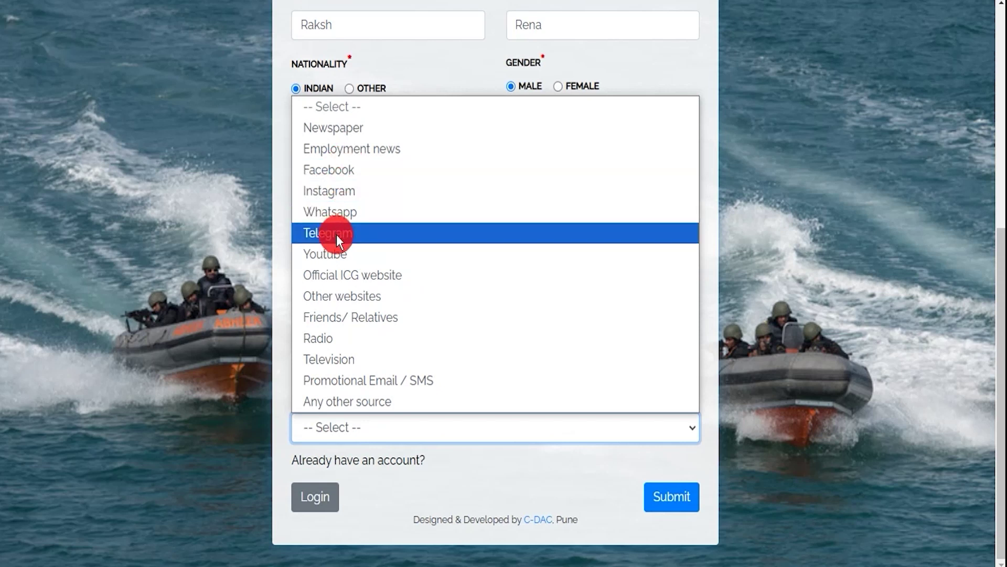
pyautogui.click(364, 151)
pyautogui.click(525, 444)
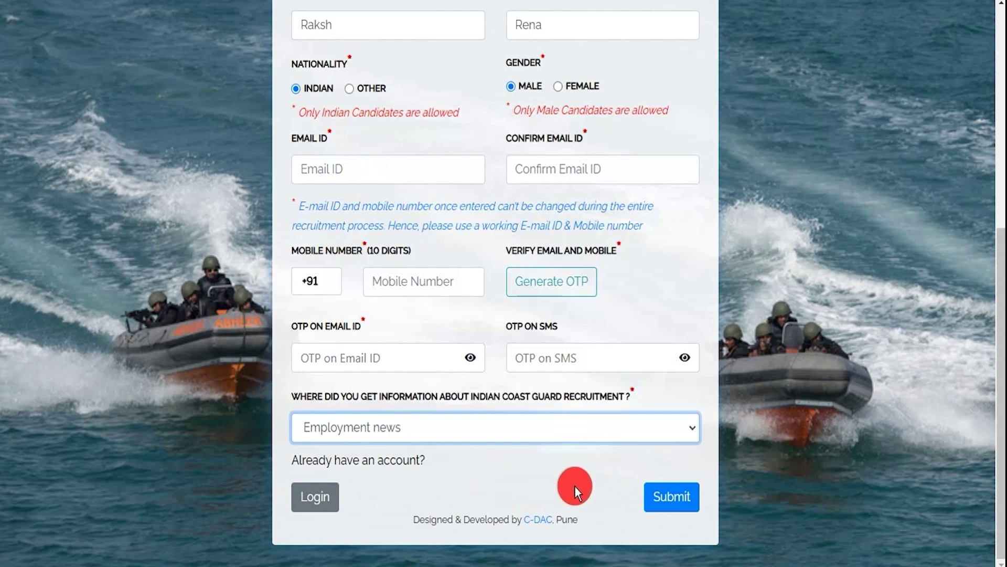
pyautogui.click(667, 501)
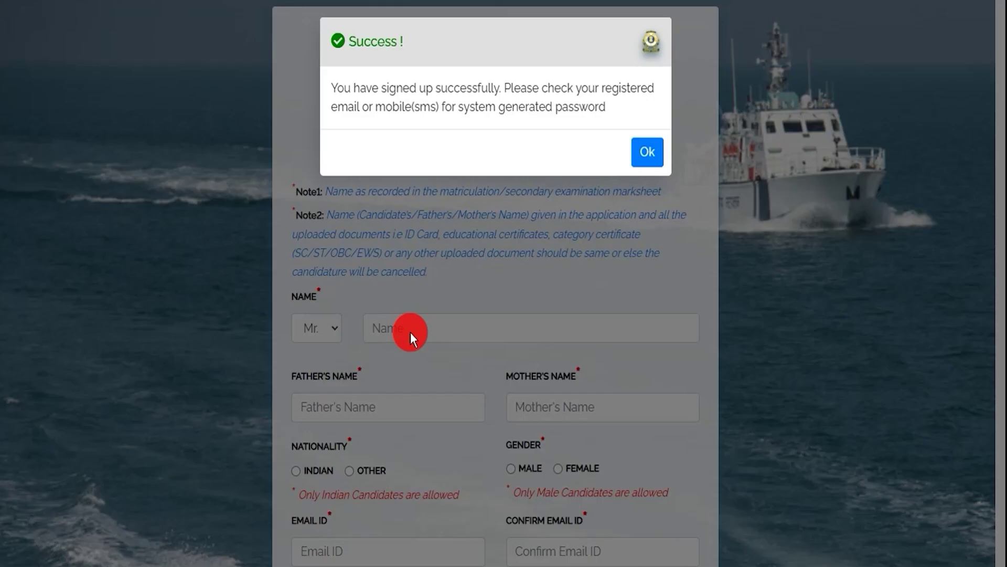
# Acknowledge the sign-up success message and move through the Sign In password and captcha fields.
pyautogui.moveTo(379, 88); pyautogui.dragTo(530, 91)
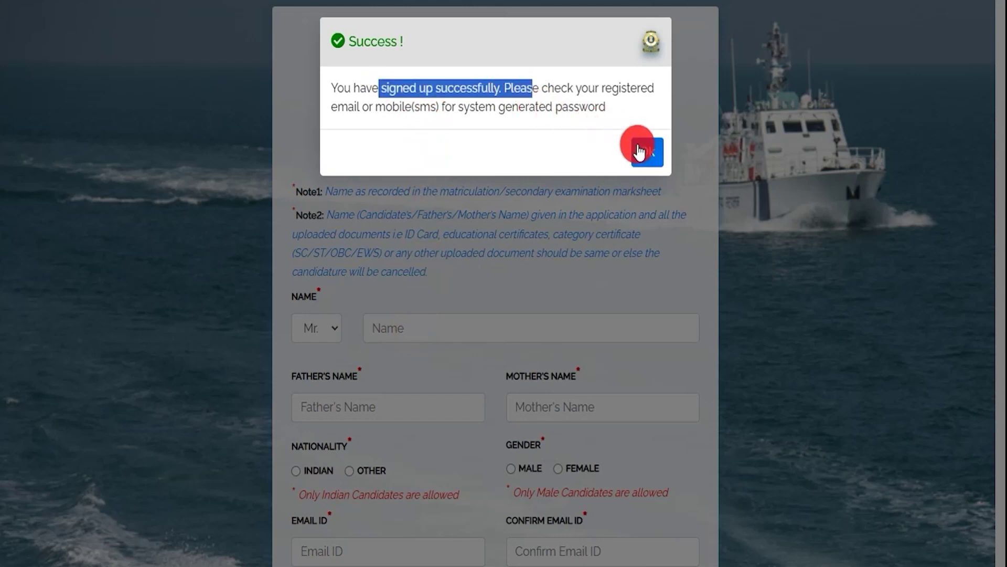
pyautogui.click(640, 148)
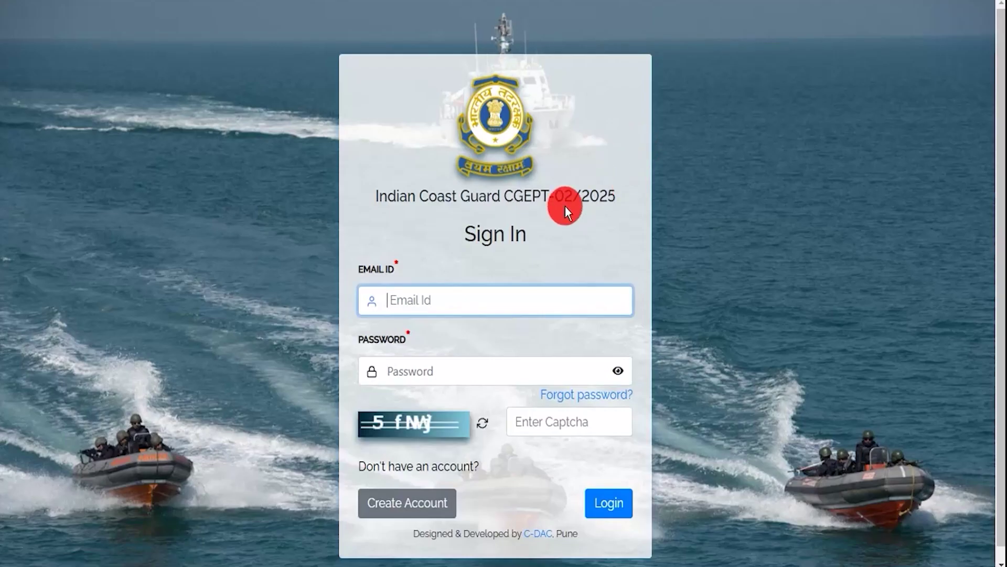
pyautogui.scroll(-1, 522, 233)
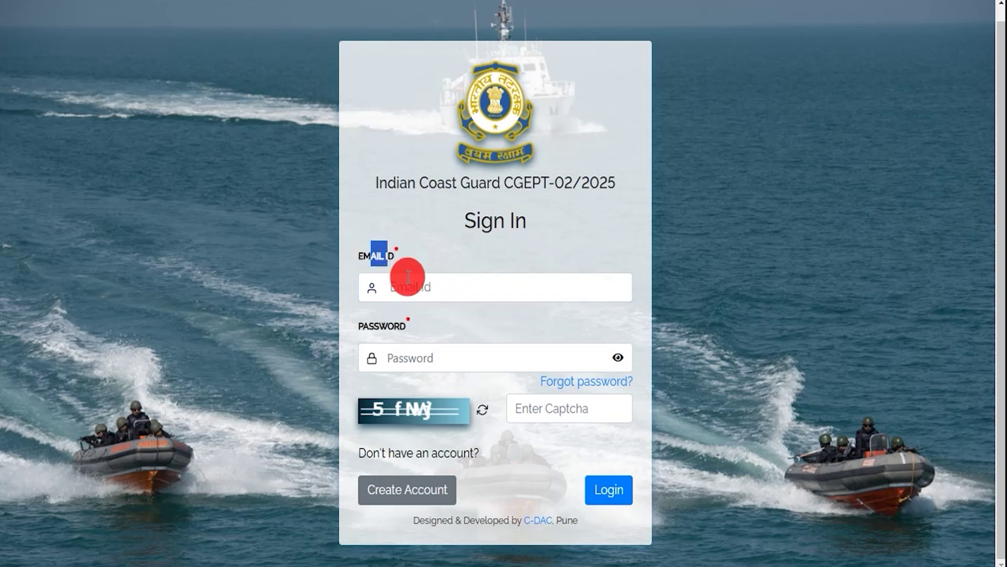
pyautogui.click(414, 361)
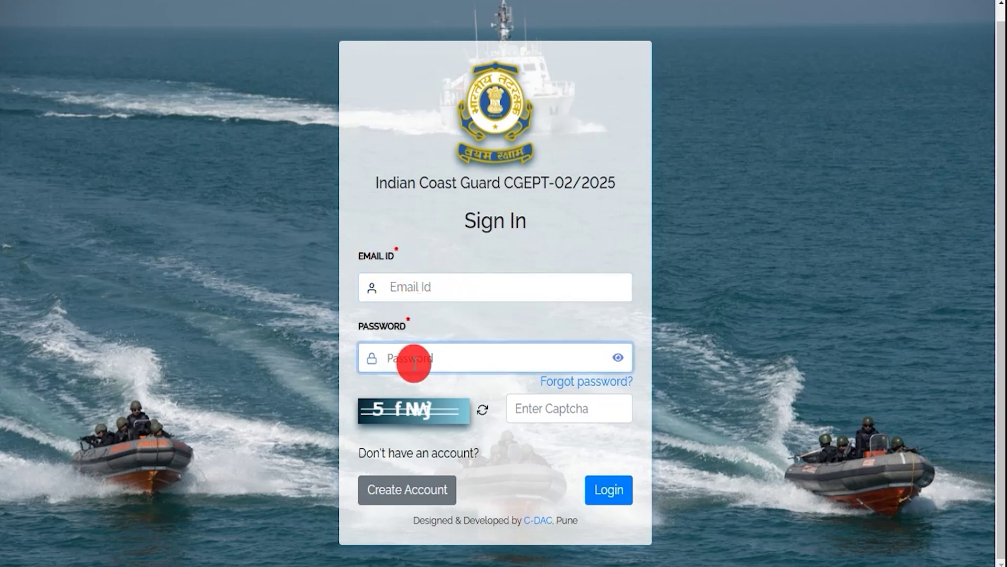
pyautogui.click(507, 408)
pyautogui.click(547, 408)
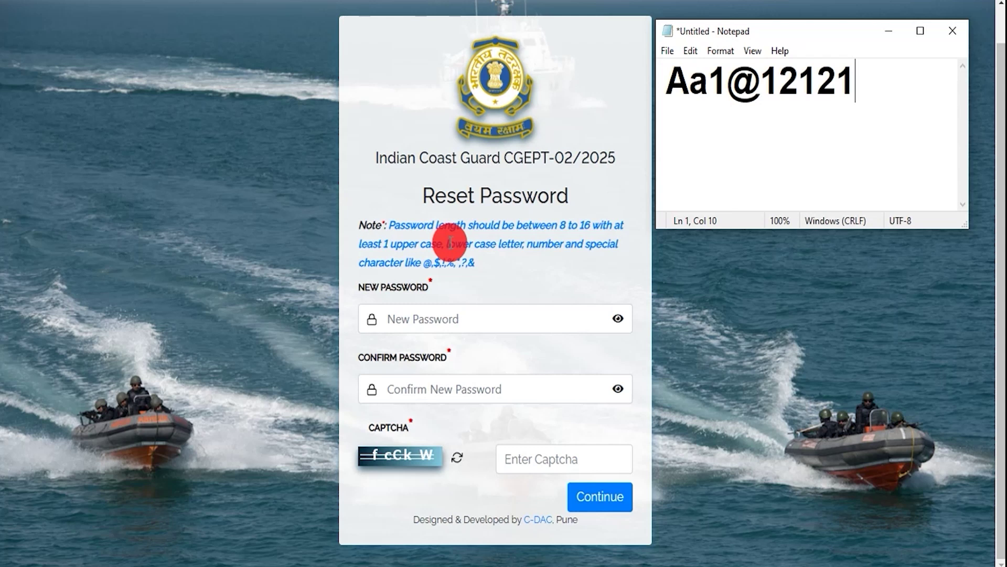
# Select the new password drafted in Notepad and focus the captcha field on Reset Password.
pyautogui.moveTo(667, 81); pyautogui.dragTo(845, 81)
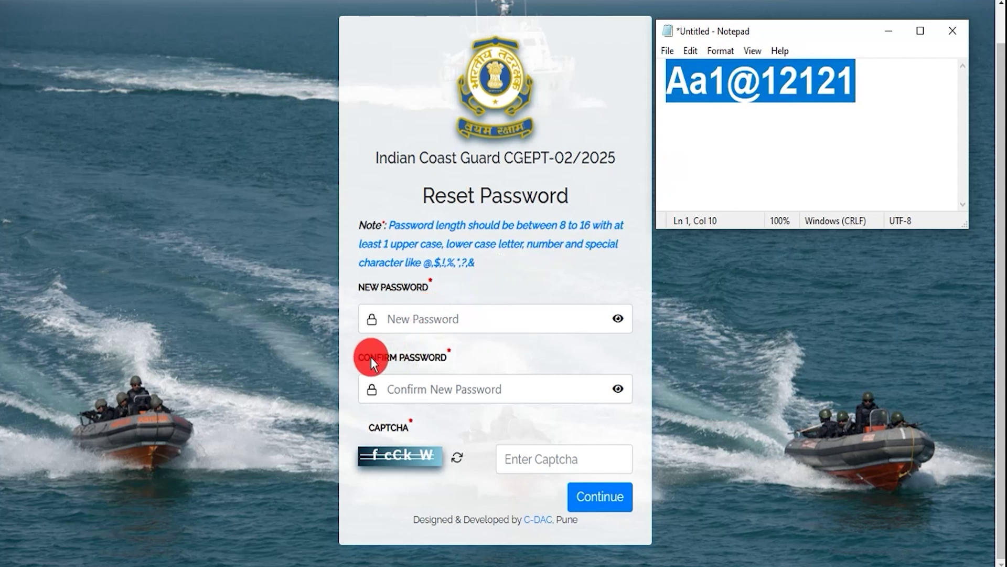
pyautogui.moveTo(370, 357); pyautogui.dragTo(438, 357)
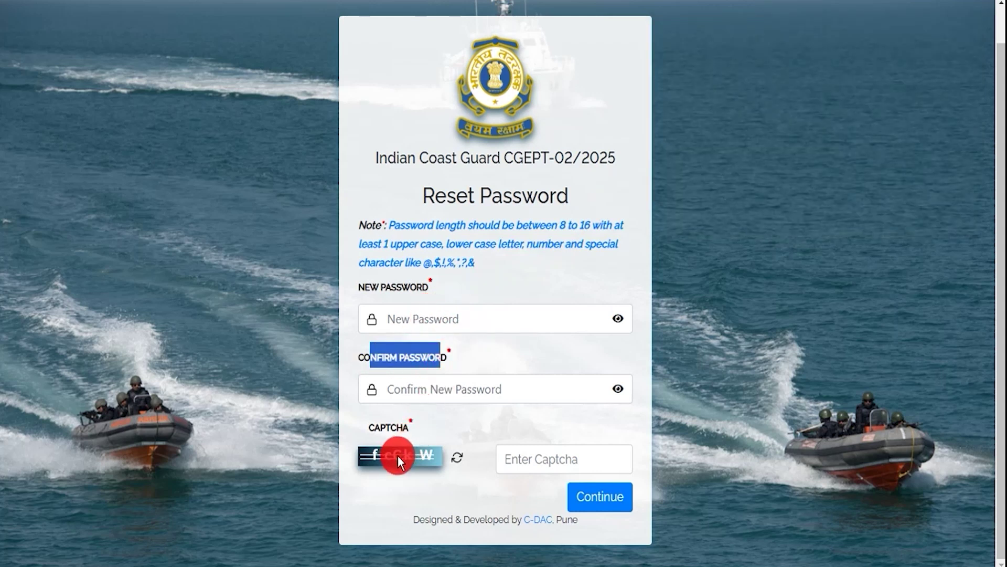
pyautogui.click(521, 459)
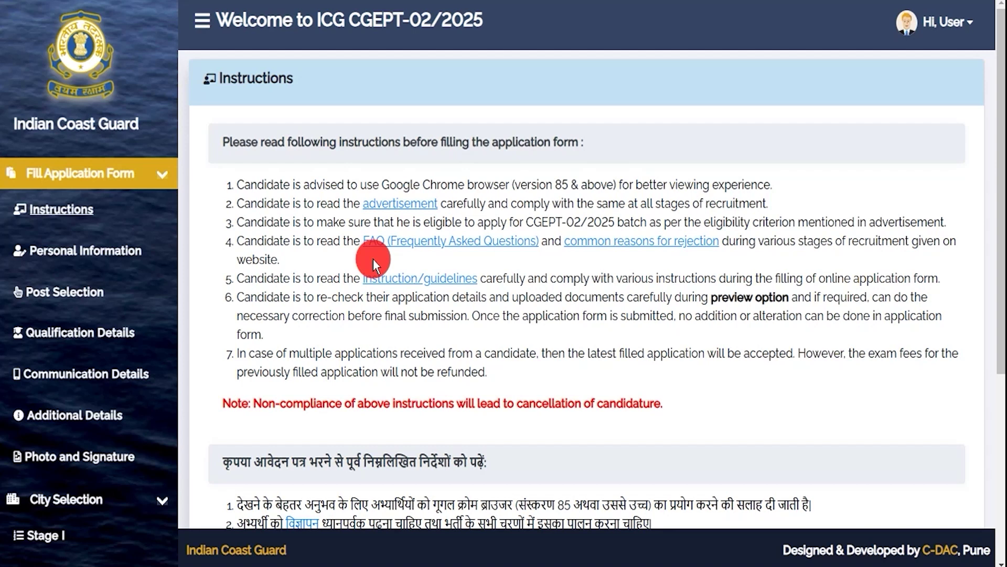
# Tick 'I have read all the instructions' and submit to reach Personal Information.
pyautogui.moveTo(277, 143); pyautogui.dragTo(430, 143)
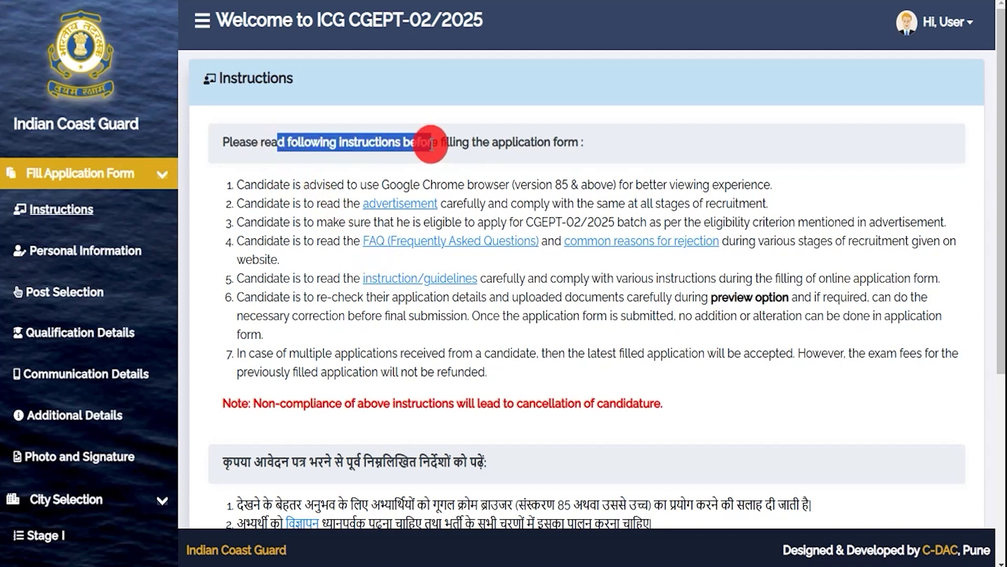
pyautogui.scroll(-5, 274, 276)
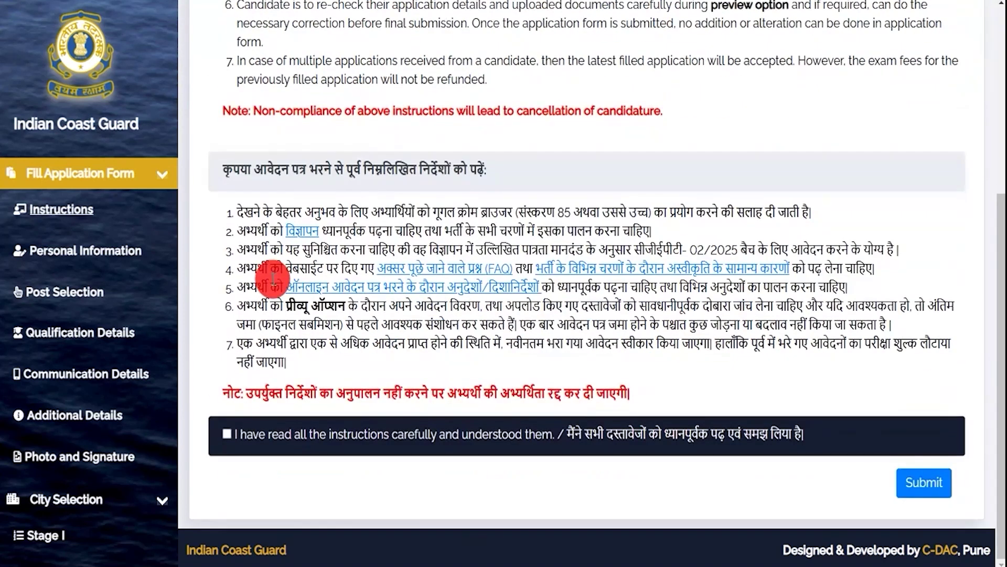
pyautogui.click(227, 434)
pyautogui.click(920, 484)
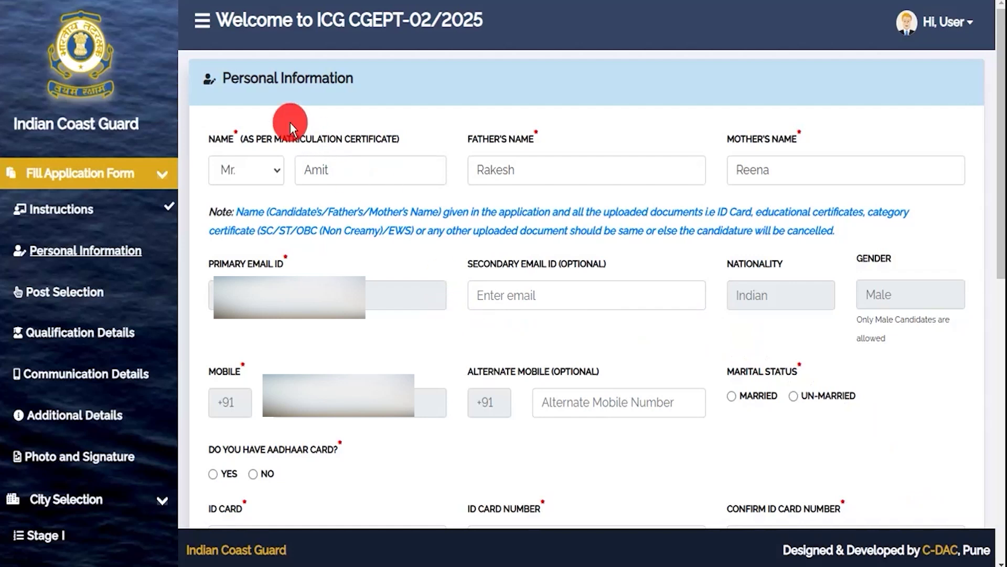
# Review the contact and marital status fields and answer Yes to having an Aadhaar card.
pyautogui.moveTo(244, 78); pyautogui.dragTo(313, 79)
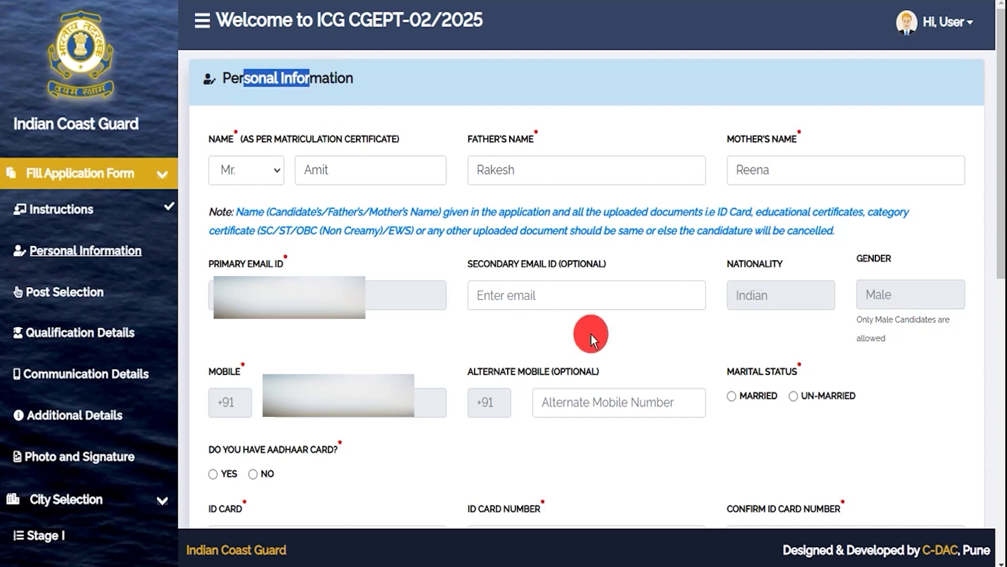
pyautogui.click(485, 269)
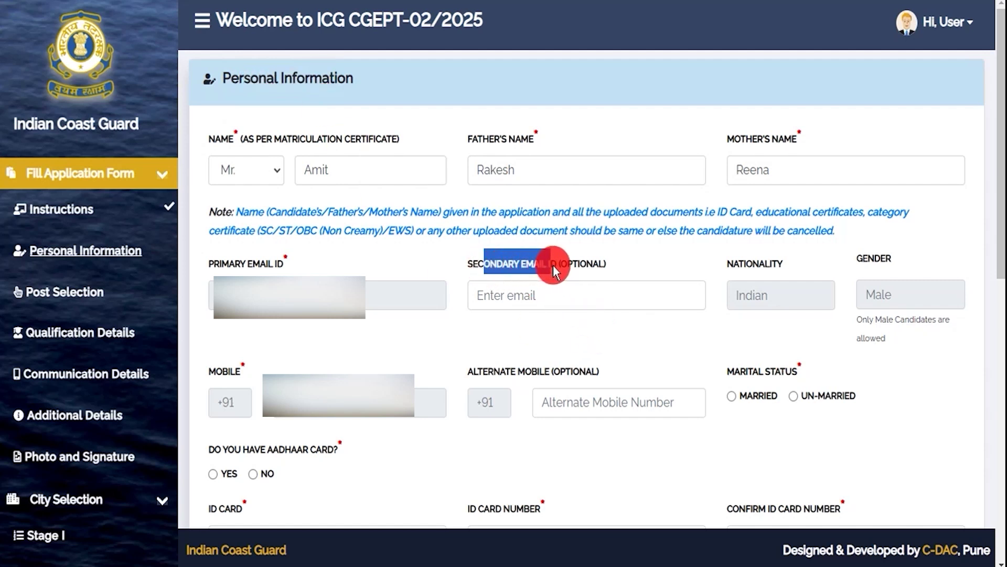
pyautogui.click(542, 296)
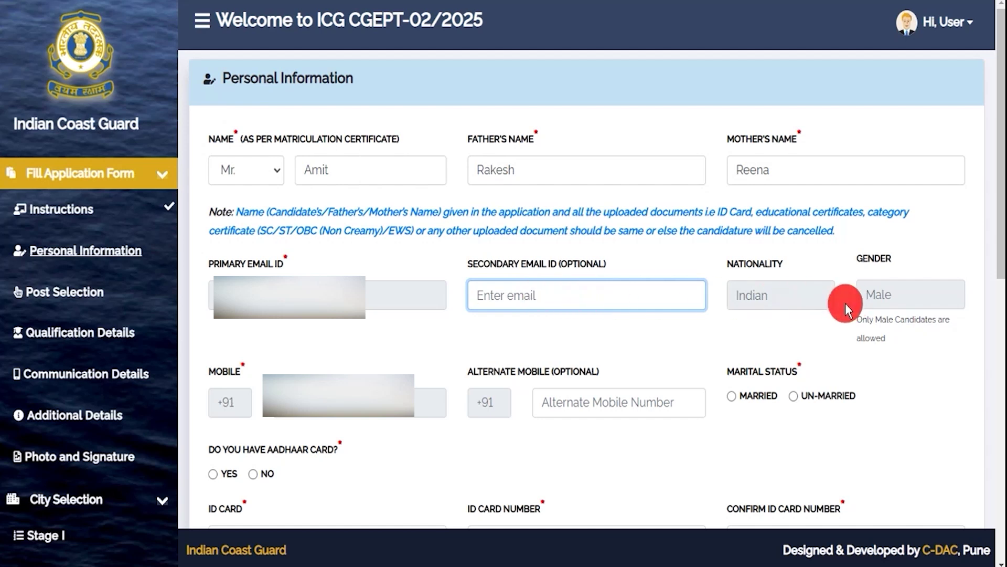
pyautogui.moveTo(484, 366); pyautogui.dragTo(539, 366)
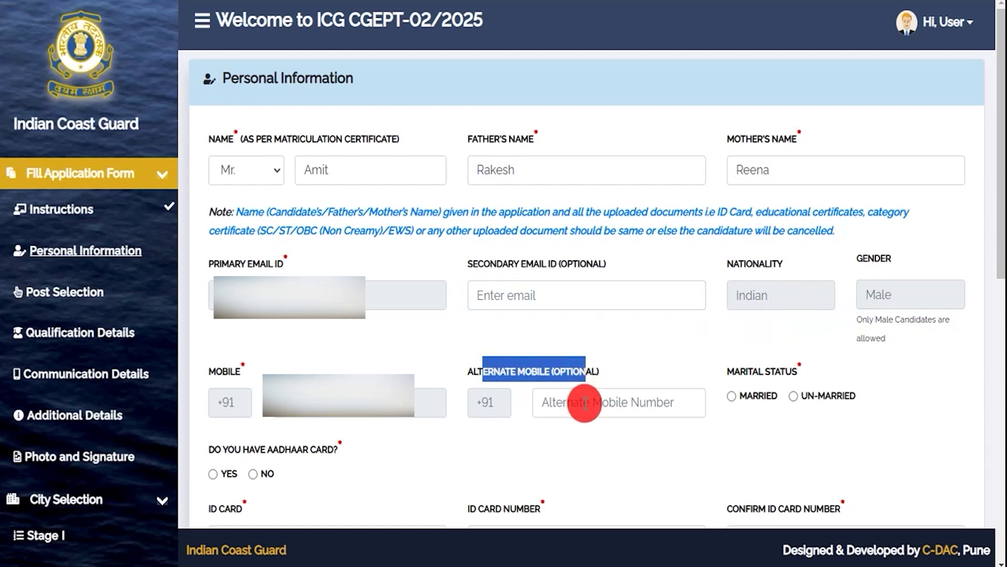
pyautogui.moveTo(733, 374); pyautogui.dragTo(779, 378)
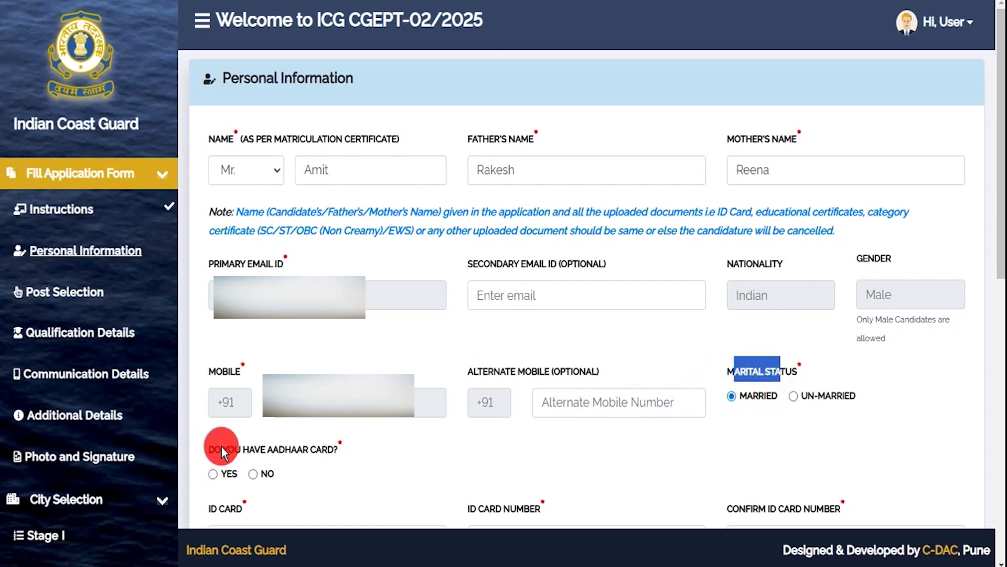
pyautogui.moveTo(222, 450); pyautogui.dragTo(293, 450)
pyautogui.click(213, 474)
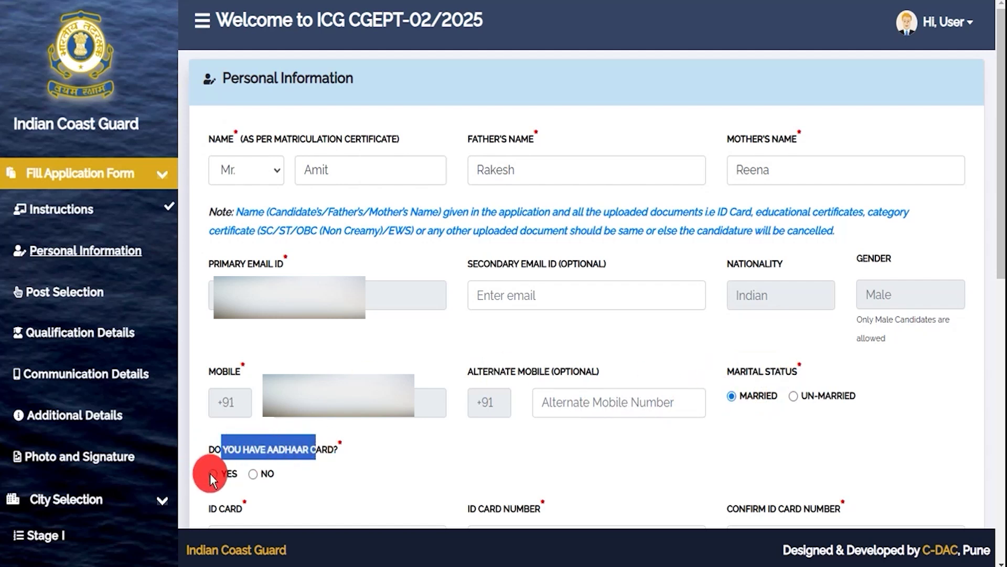
pyautogui.click(404, 481)
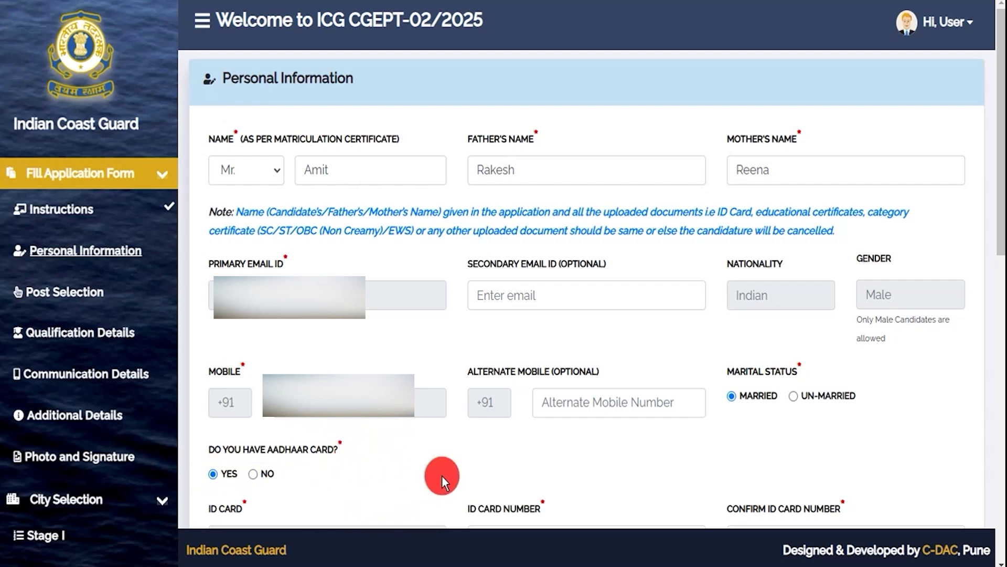
# Check the other ID card choices under No, then set the Aadhaar answer back to Yes.
pyautogui.scroll(-9, 442, 476)
pyautogui.moveTo(467, 42); pyautogui.dragTo(516, 42)
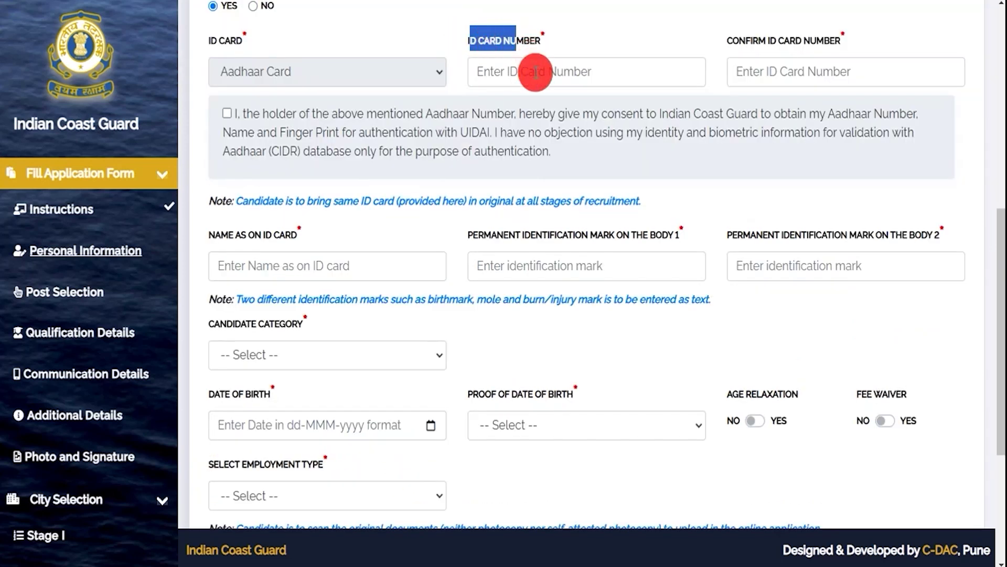
pyautogui.moveTo(740, 39); pyautogui.dragTo(817, 39)
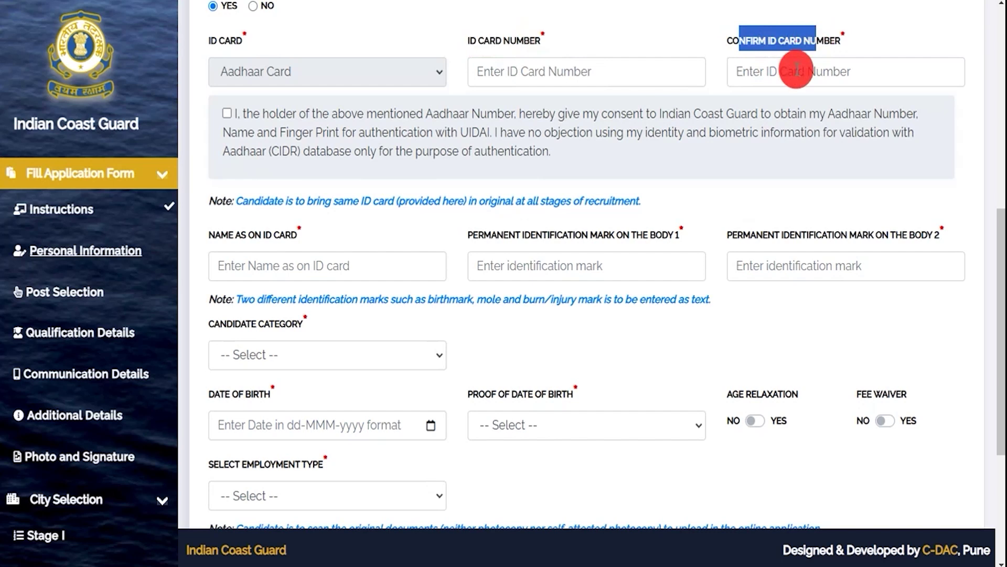
pyautogui.click(254, 6)
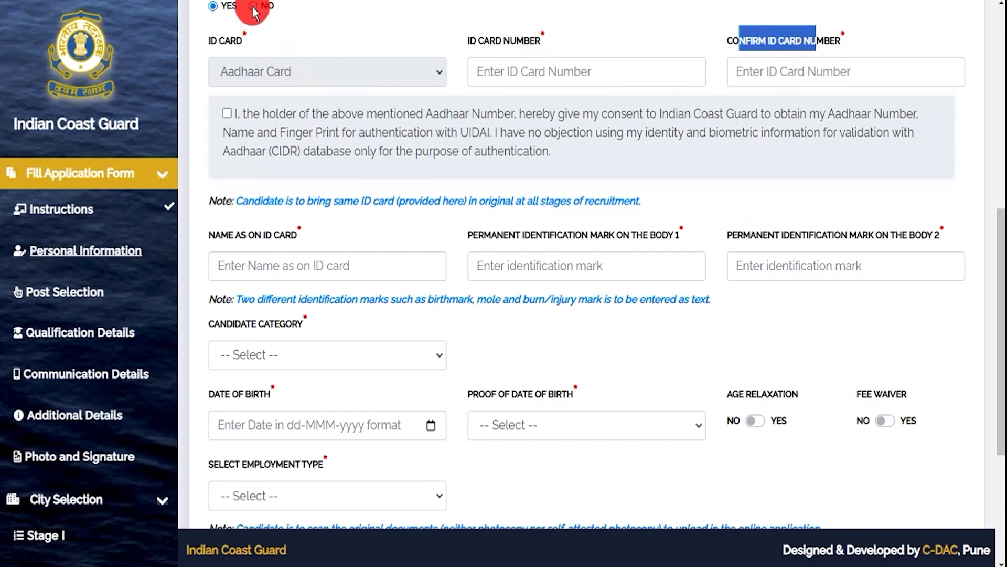
pyautogui.click(252, 77)
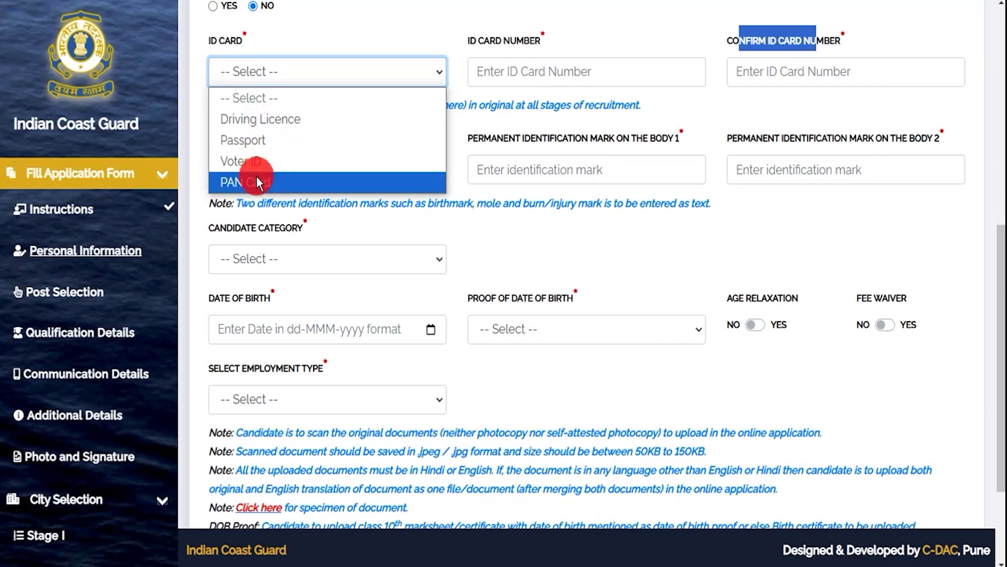
pyautogui.click(212, 7)
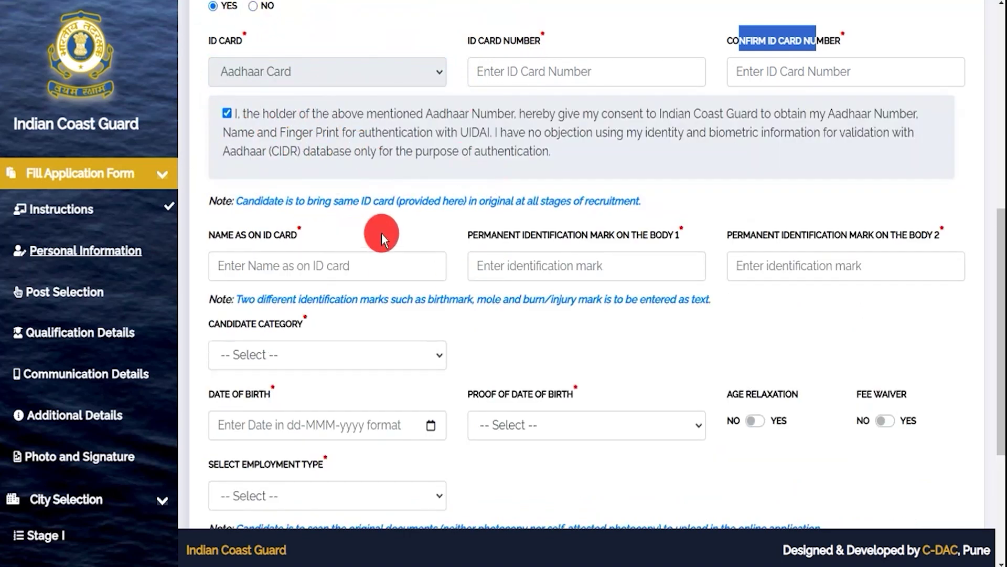
# Go through the name as on ID card field and both identification mark fields.
pyautogui.moveTo(222, 234); pyautogui.dragTo(287, 234)
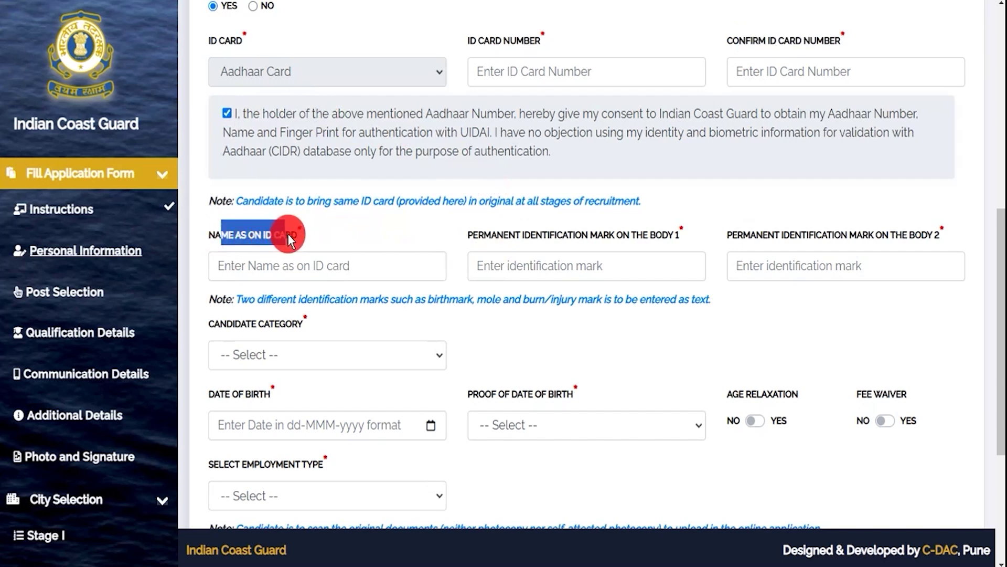
pyautogui.click(271, 265)
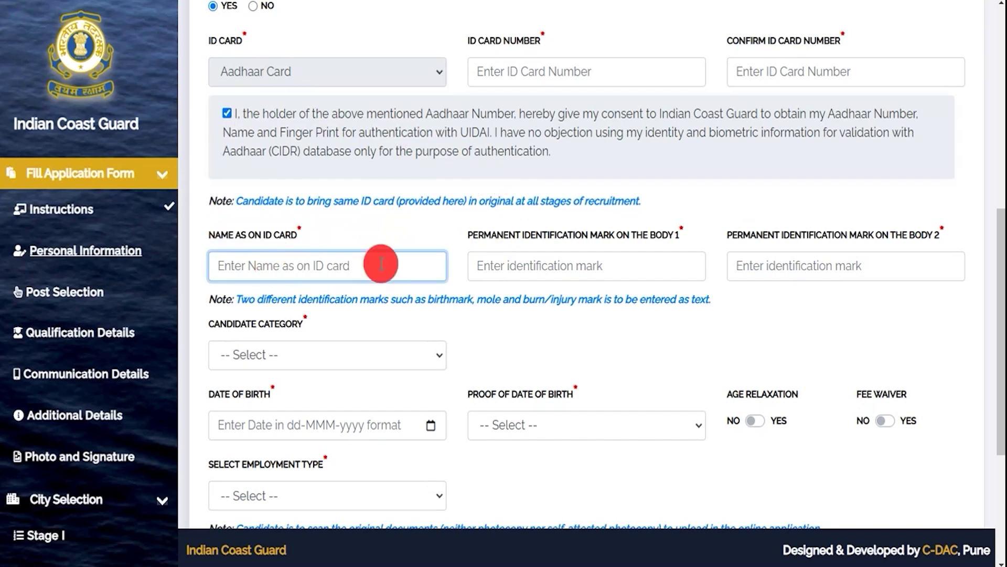
pyautogui.moveTo(484, 235); pyautogui.dragTo(573, 237)
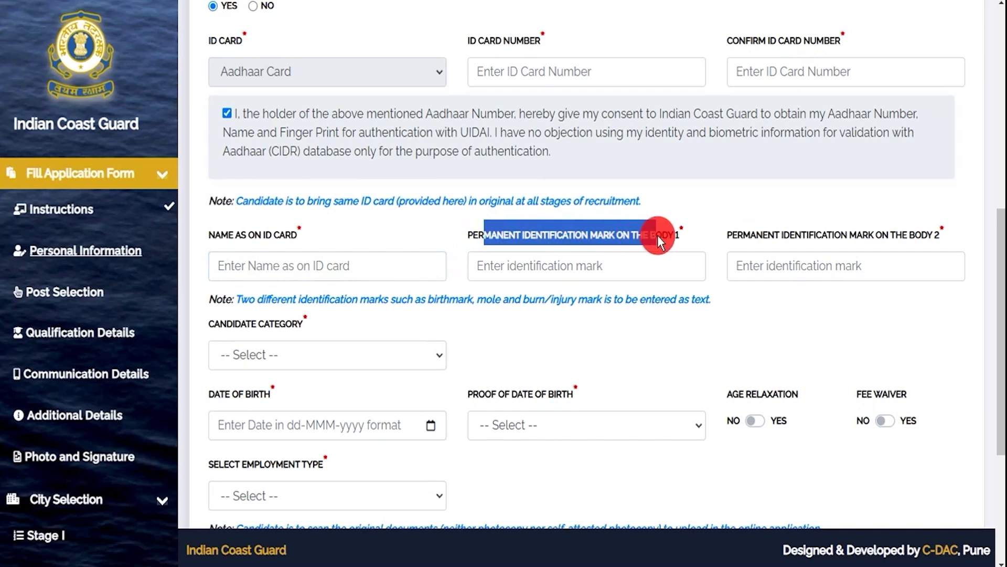
pyautogui.click(582, 264)
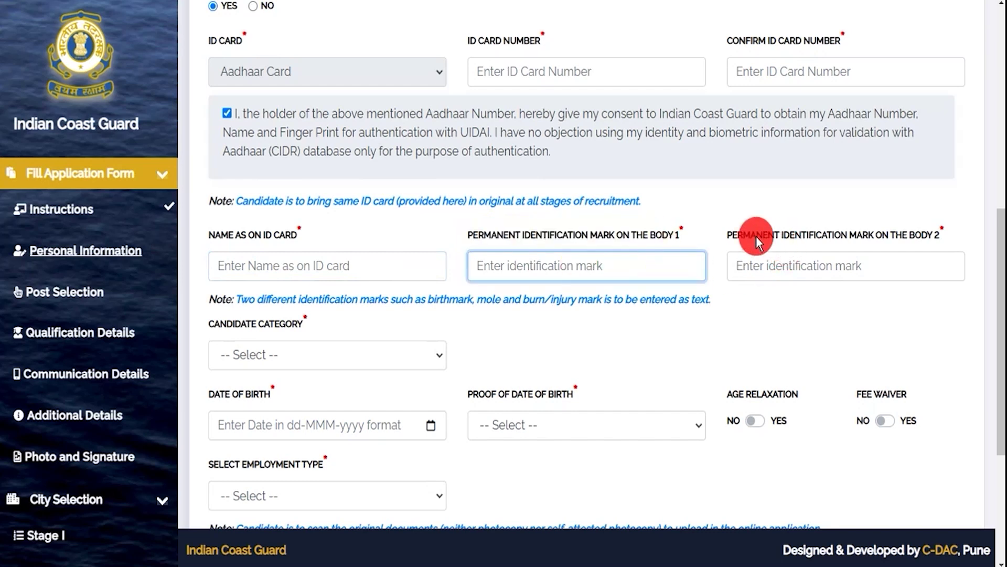
pyautogui.moveTo(744, 234); pyautogui.dragTo(896, 231)
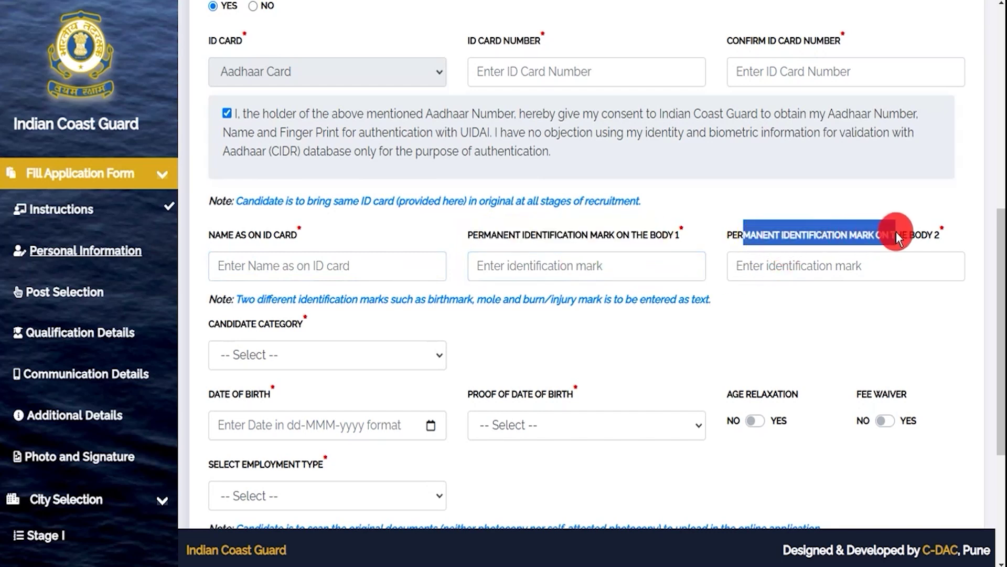
pyautogui.click(782, 266)
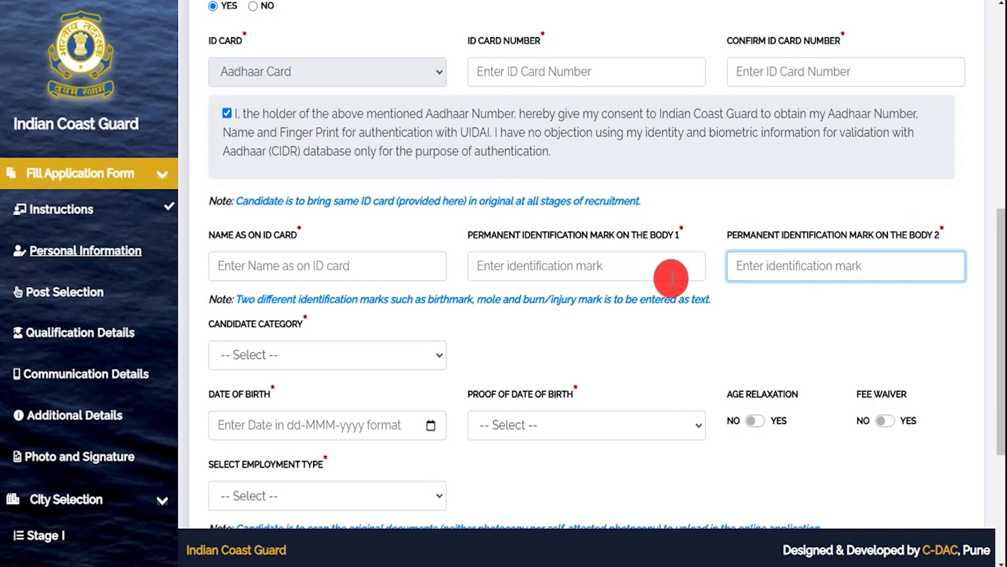
# Choose Scheduled Caste (SC) as the candidate category and dismiss the SC/ST alert.
pyautogui.click(301, 355)
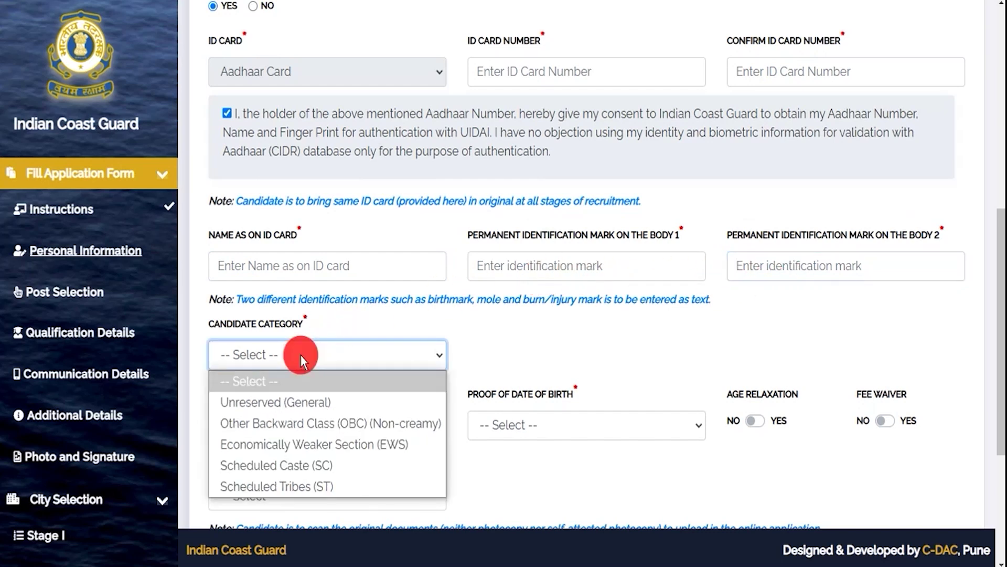
pyautogui.click(271, 466)
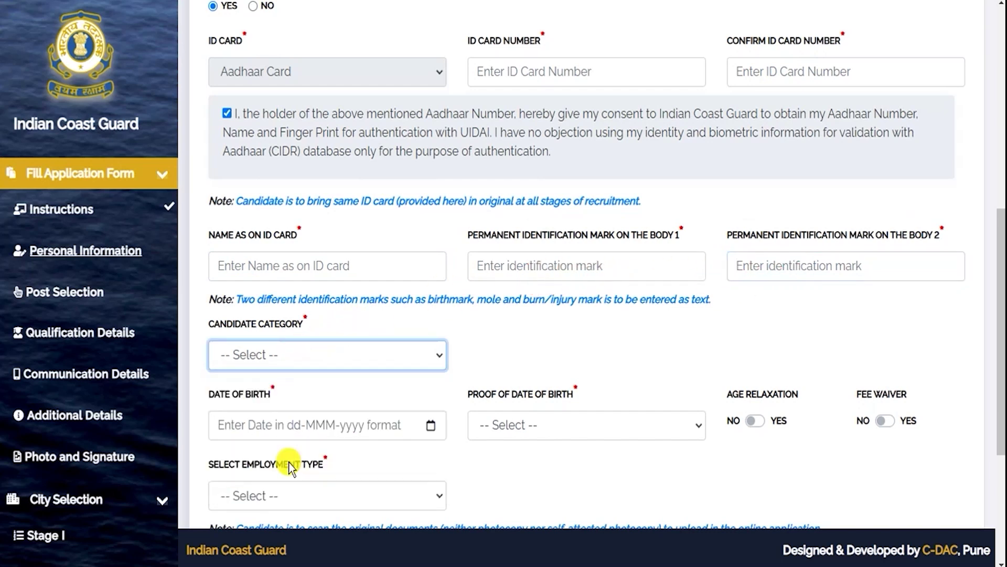
pyautogui.click(622, 268)
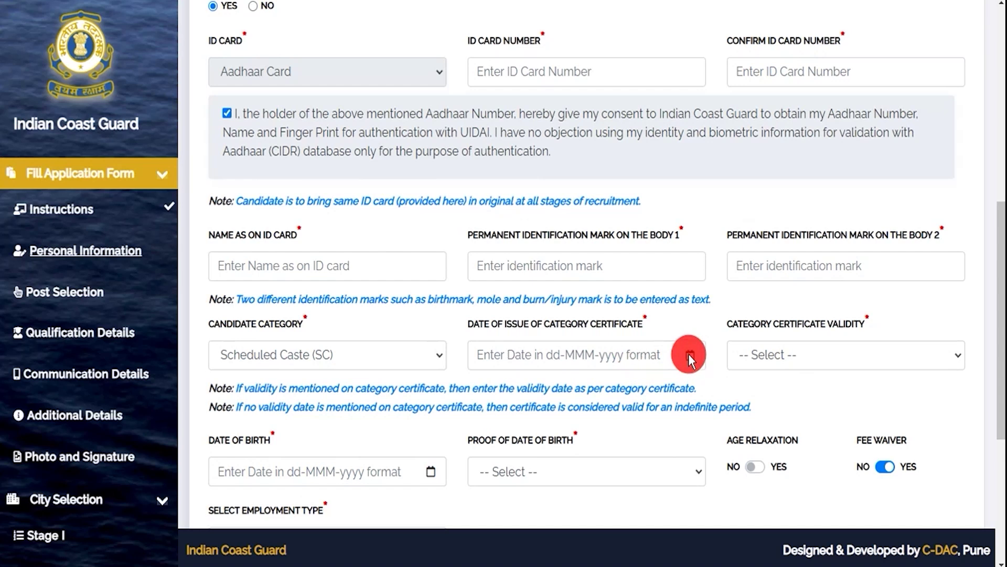
# Set the category certificate validity to Always valid instead of a validity date.
pyautogui.click(648, 354)
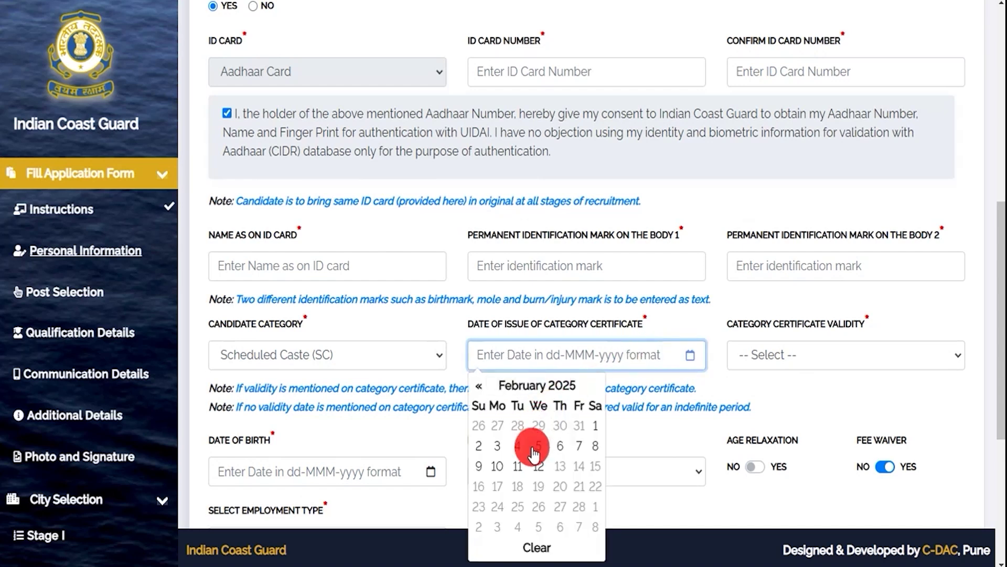
pyautogui.click(783, 352)
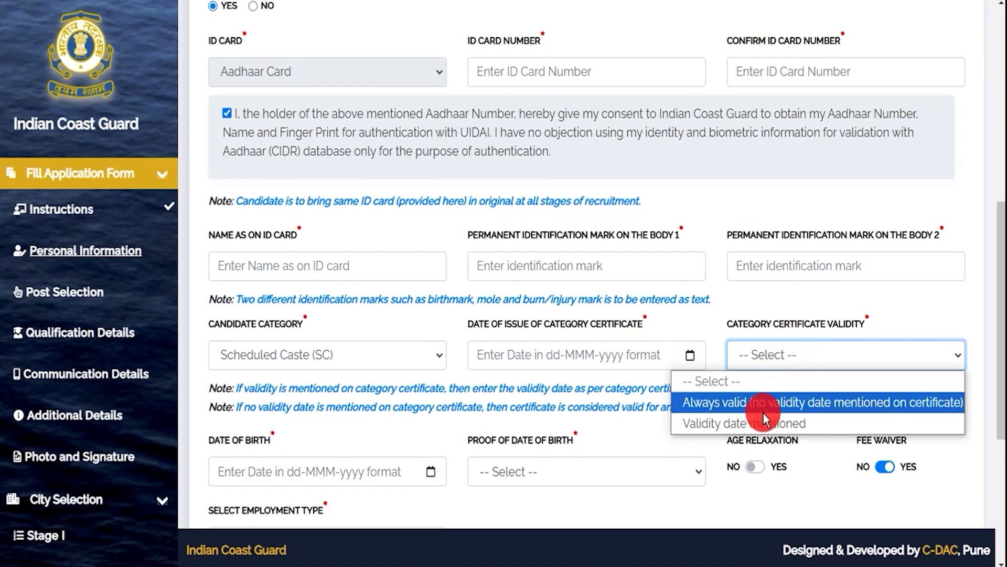
pyautogui.click(745, 421)
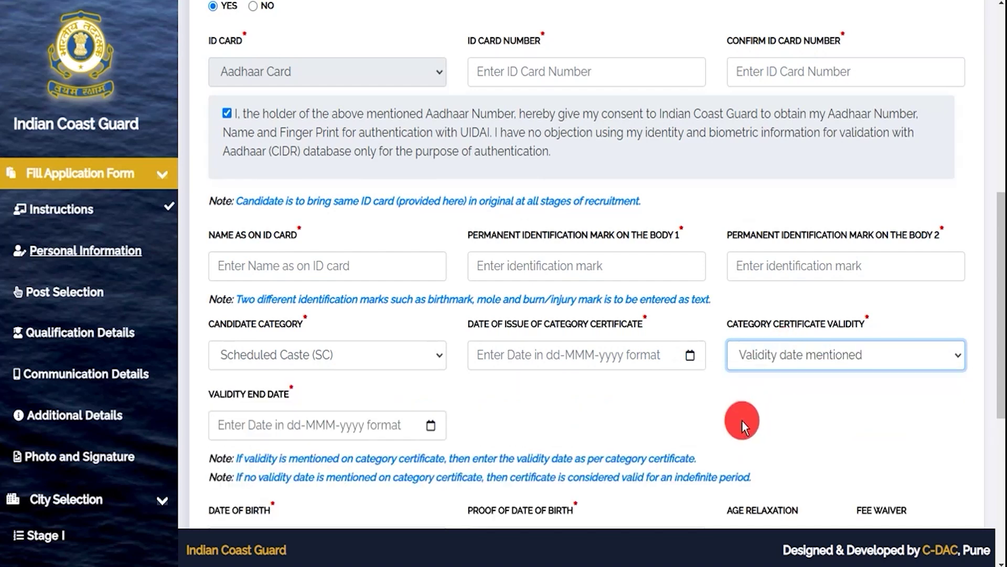
pyautogui.click(320, 422)
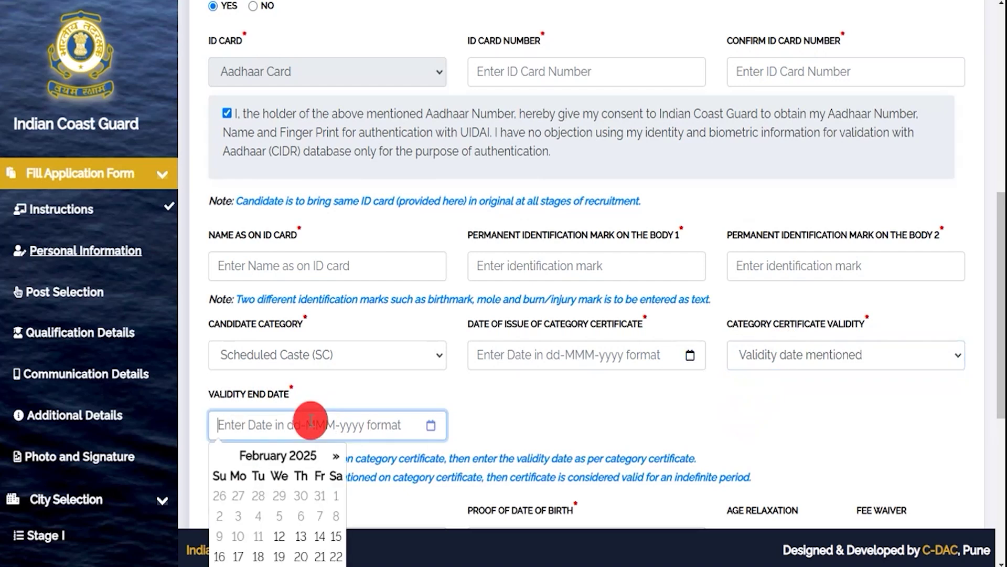
pyautogui.click(810, 355)
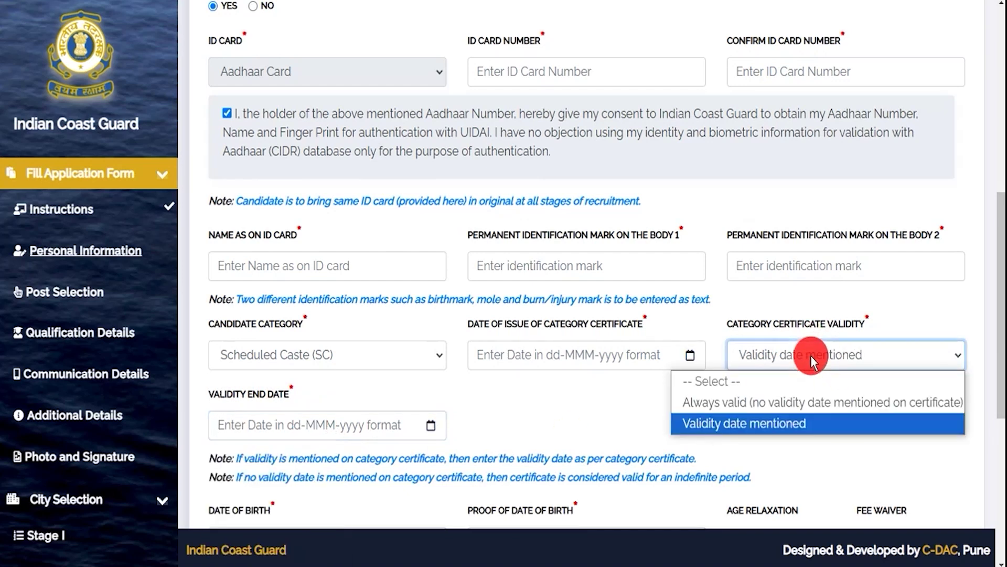
pyautogui.click(757, 400)
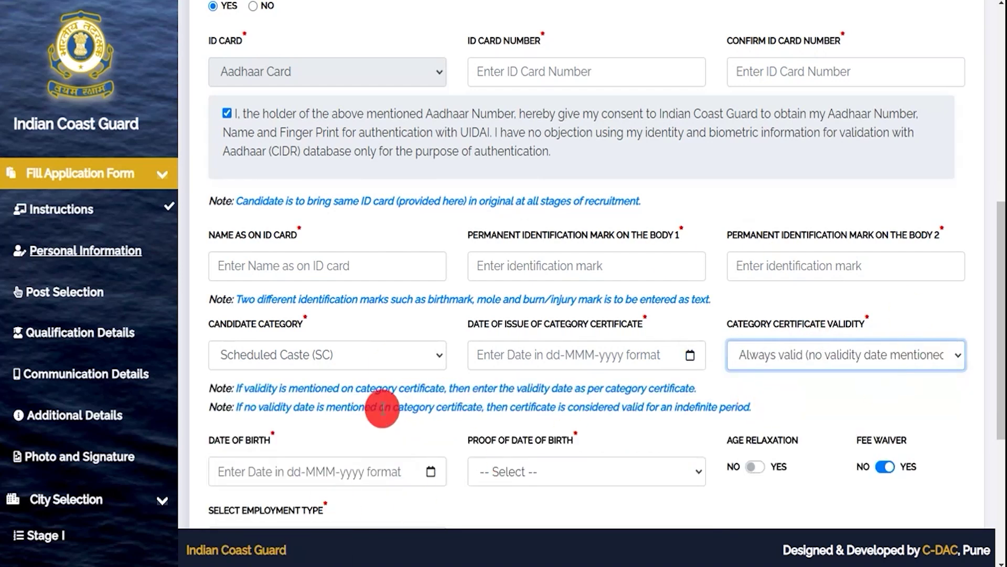
# Look over the date of birth and proof of date of birth fields without changing them.
pyautogui.scroll(-5, 382, 409)
pyautogui.click(299, 183)
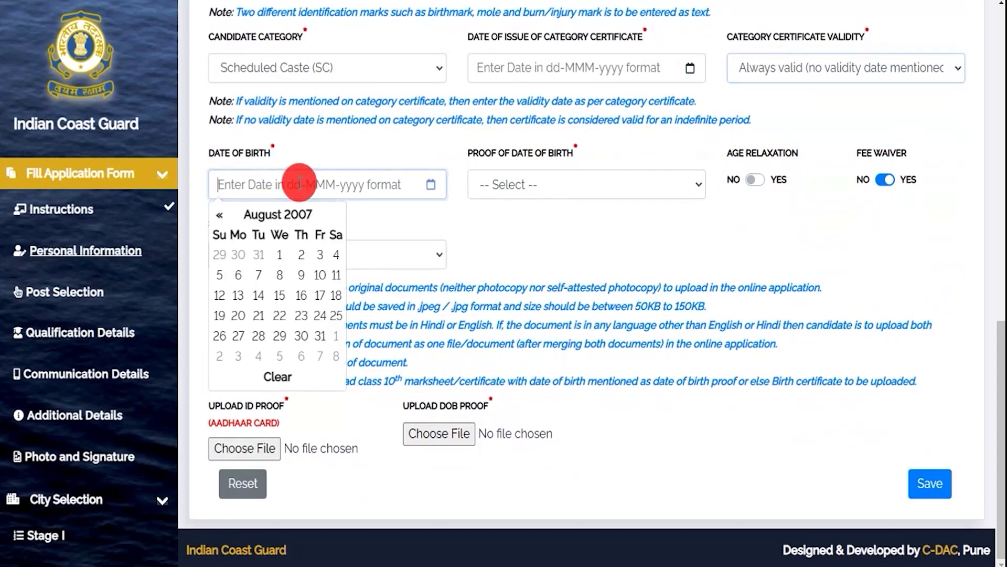
pyautogui.click(543, 180)
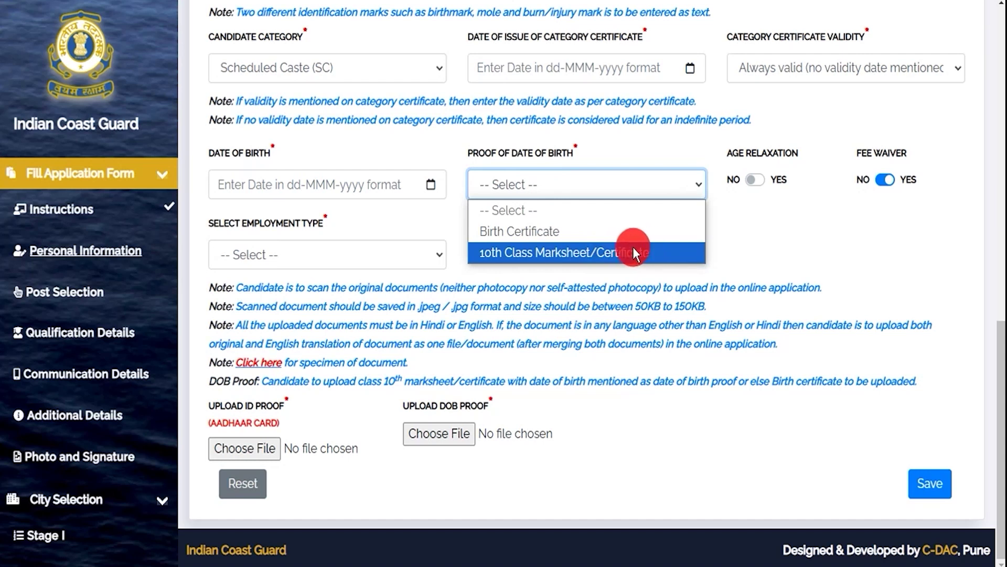
pyautogui.click(750, 225)
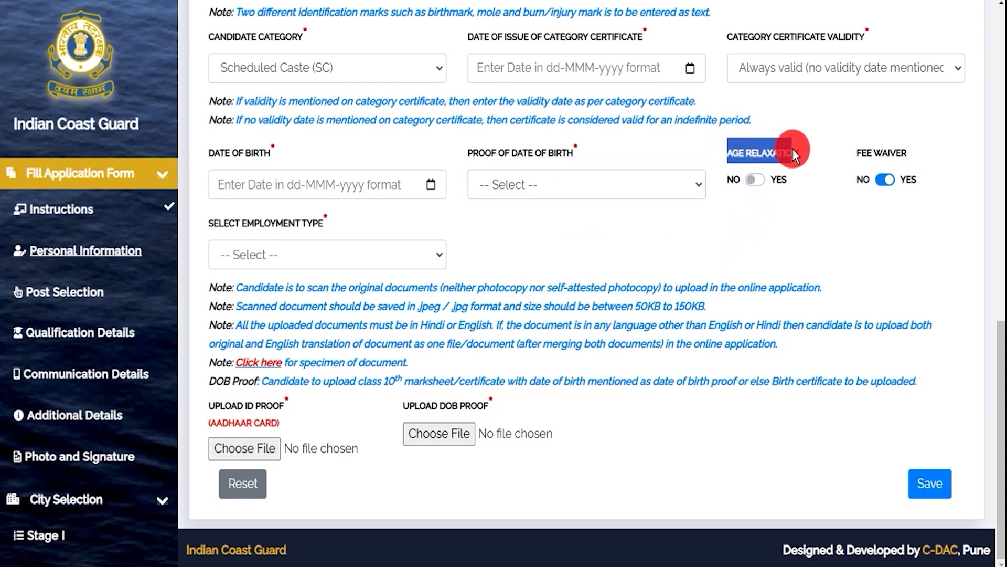
pyautogui.click(766, 172)
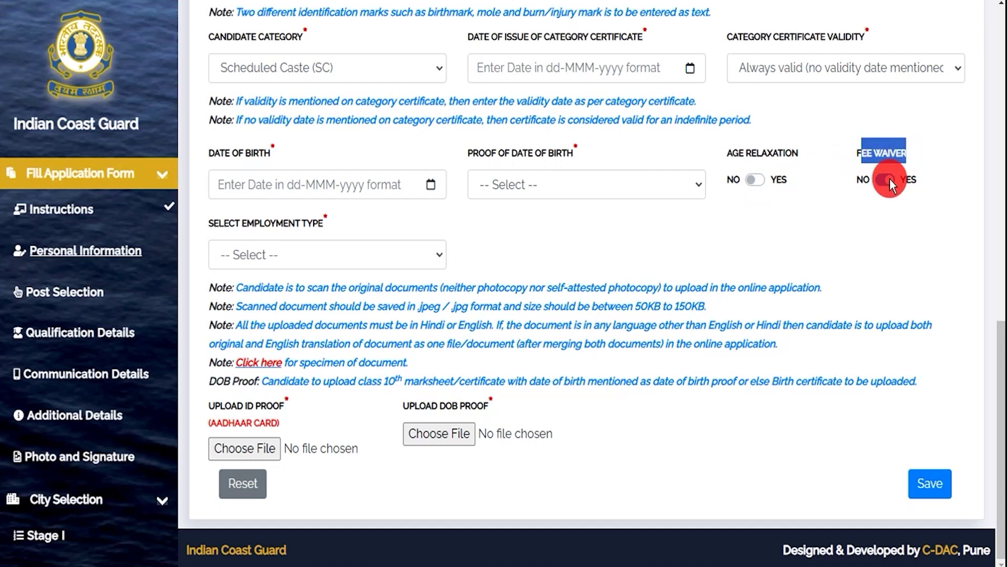
pyautogui.moveTo(224, 224); pyautogui.dragTo(213, 222)
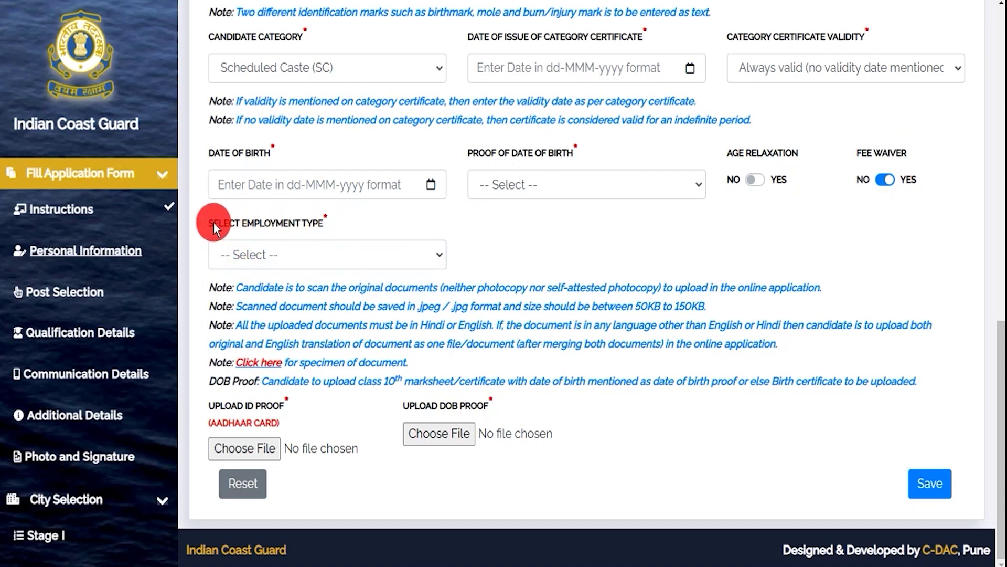
pyautogui.click(307, 249)
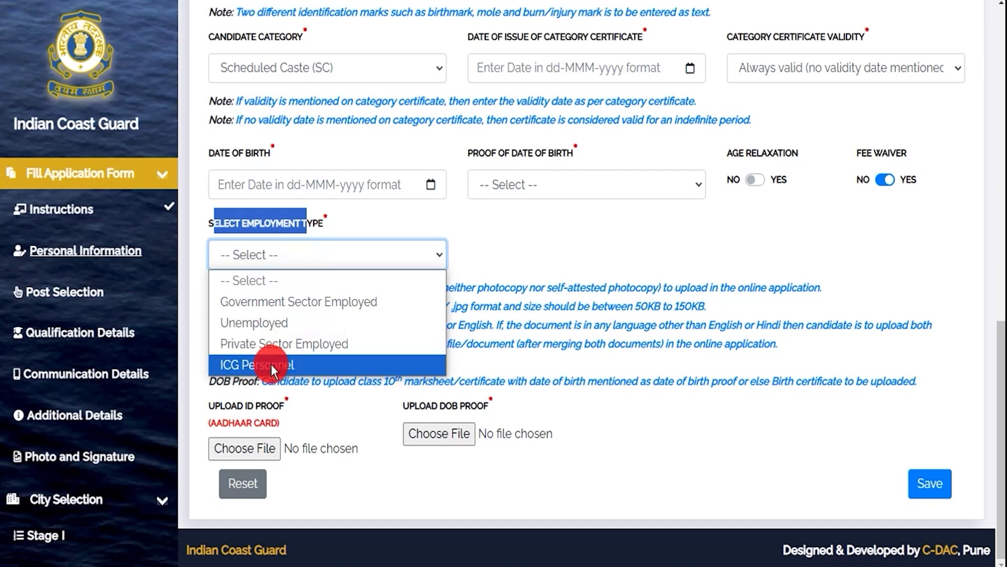
# Set the employment type to Unemployed and note the .jpeg/.jpg, 50KB-150KB upload limits.
pyautogui.click(274, 324)
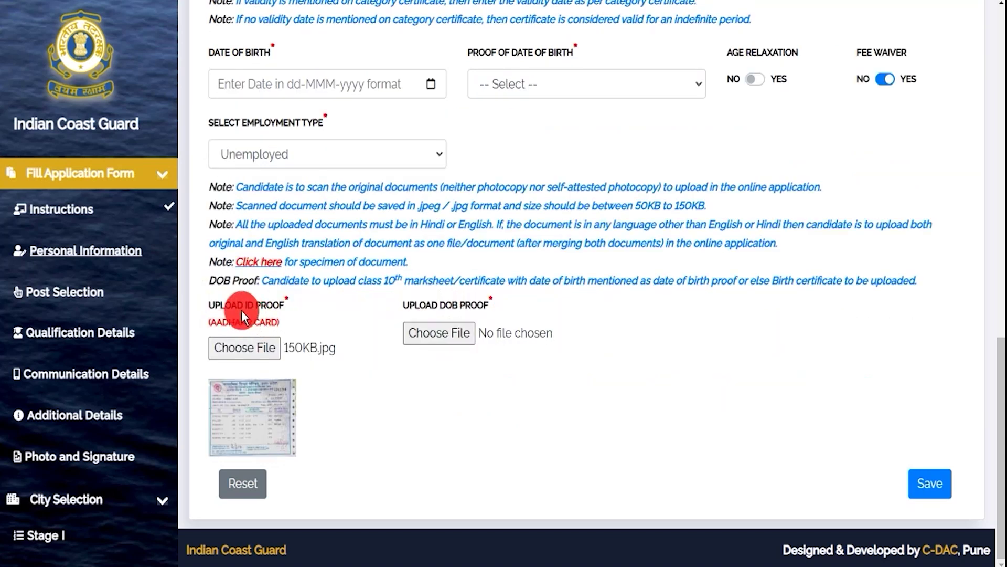
pyautogui.moveTo(439, 302); pyautogui.dragTo(479, 302)
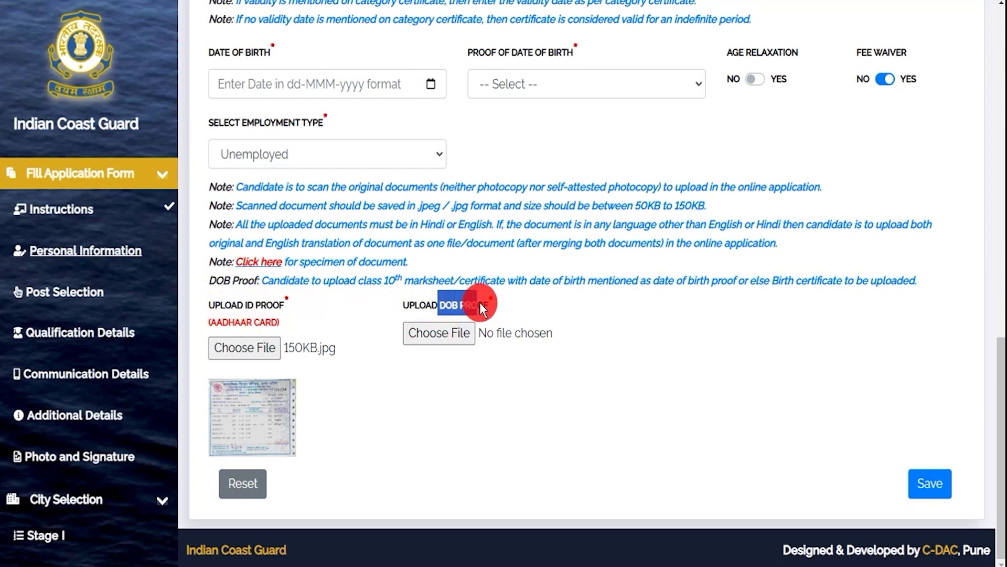
pyautogui.moveTo(418, 205); pyautogui.dragTo(461, 204)
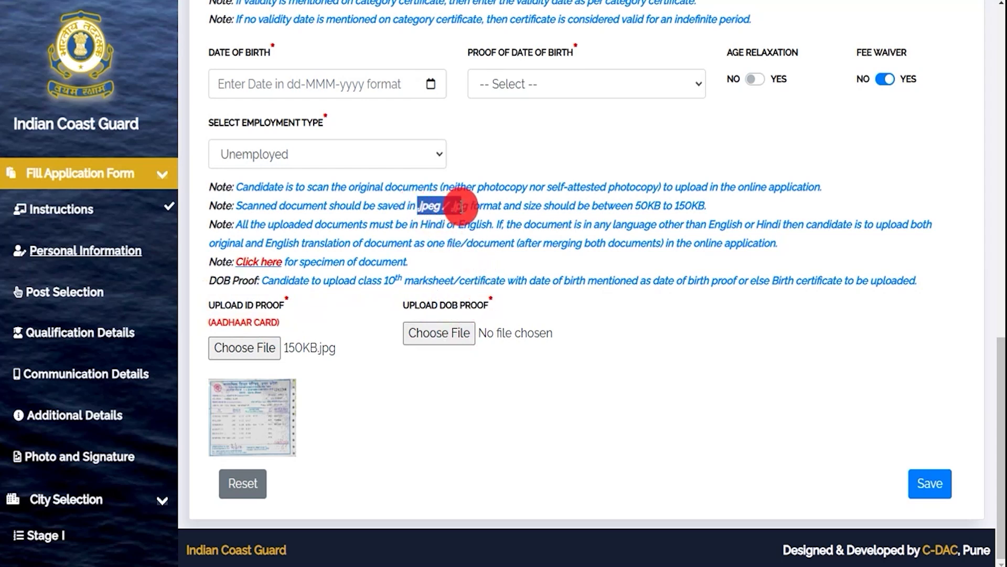
pyautogui.moveTo(636, 206); pyautogui.dragTo(704, 205)
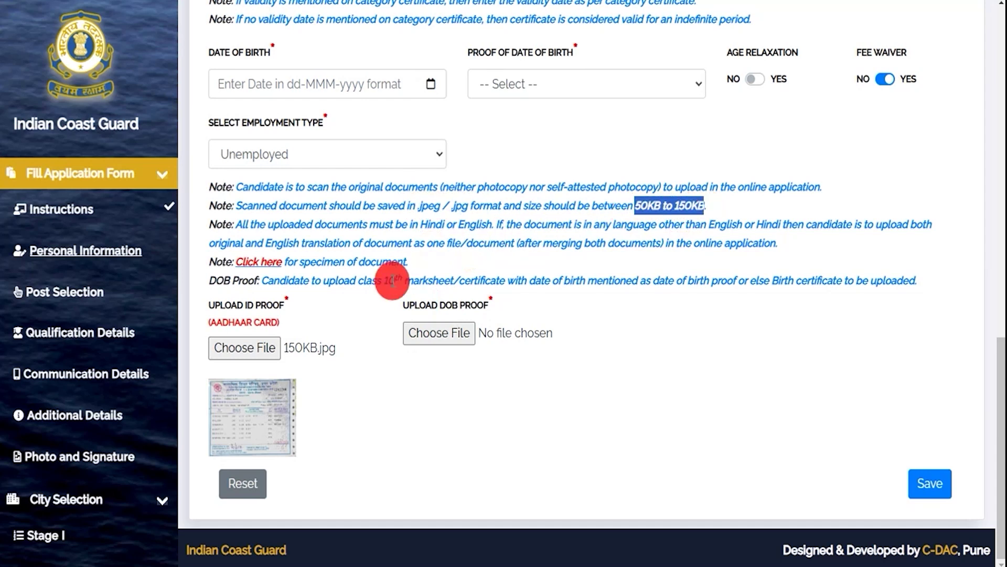
# Attach 150KB.jpg as both ID proof and DOB proof, then save the personal information.
pyautogui.click(254, 348)
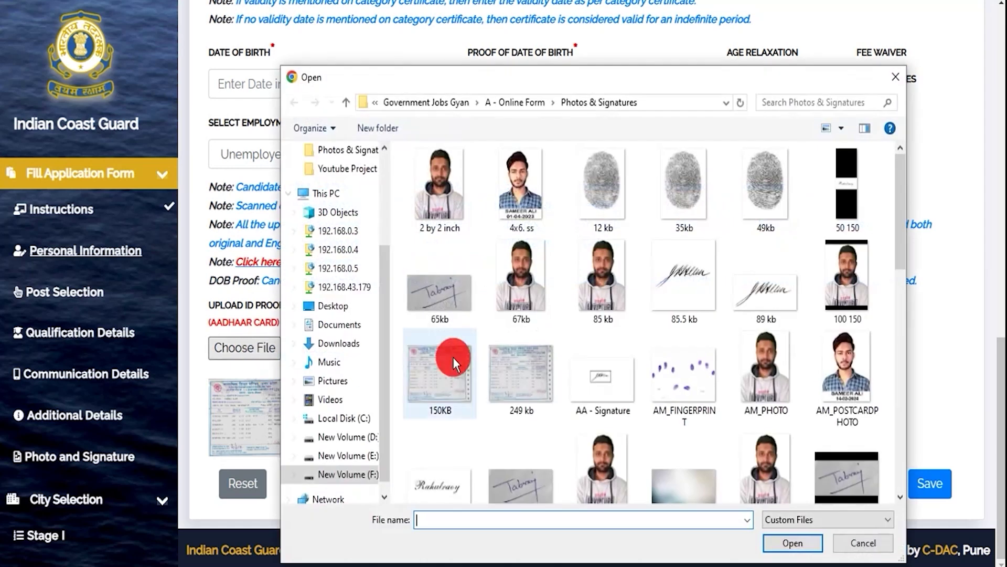
pyautogui.doubleClick(436, 376)
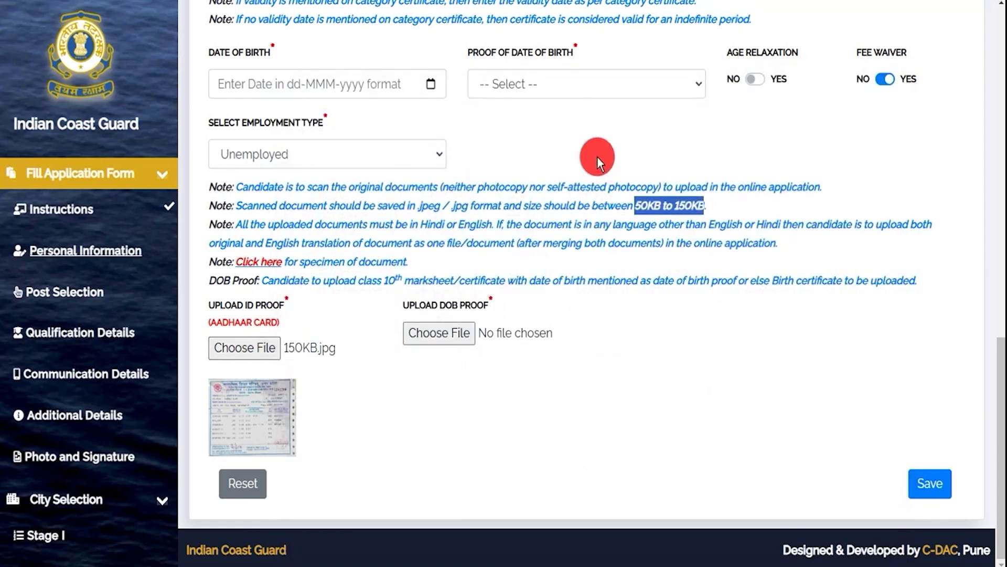
pyautogui.click(426, 332)
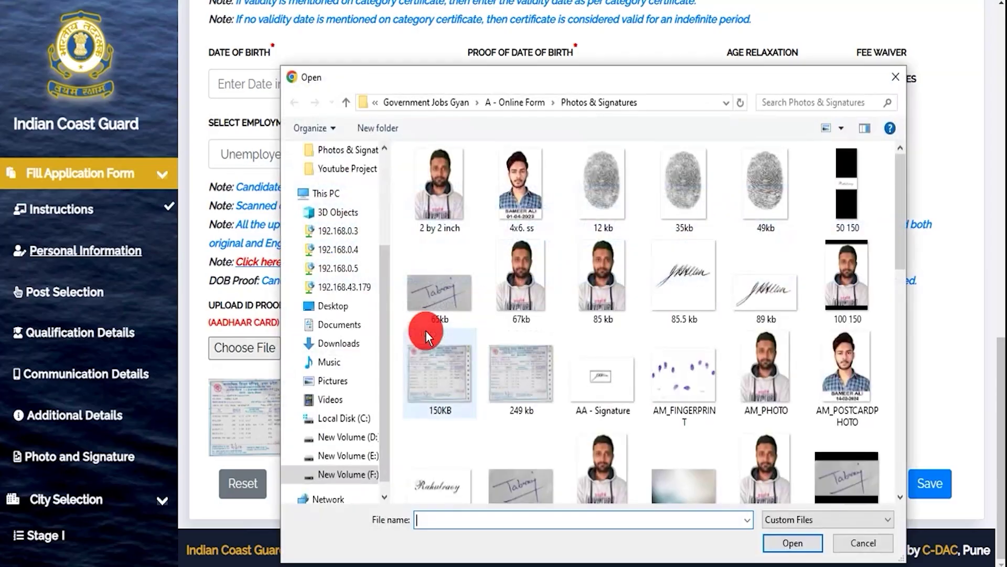
pyautogui.doubleClick(434, 373)
pyautogui.click(647, 134)
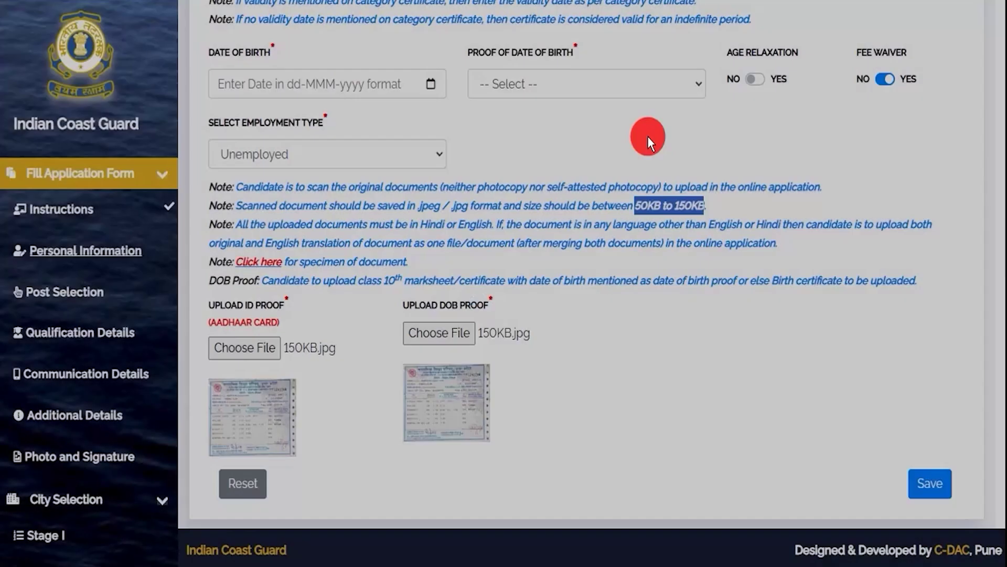
pyautogui.click(925, 489)
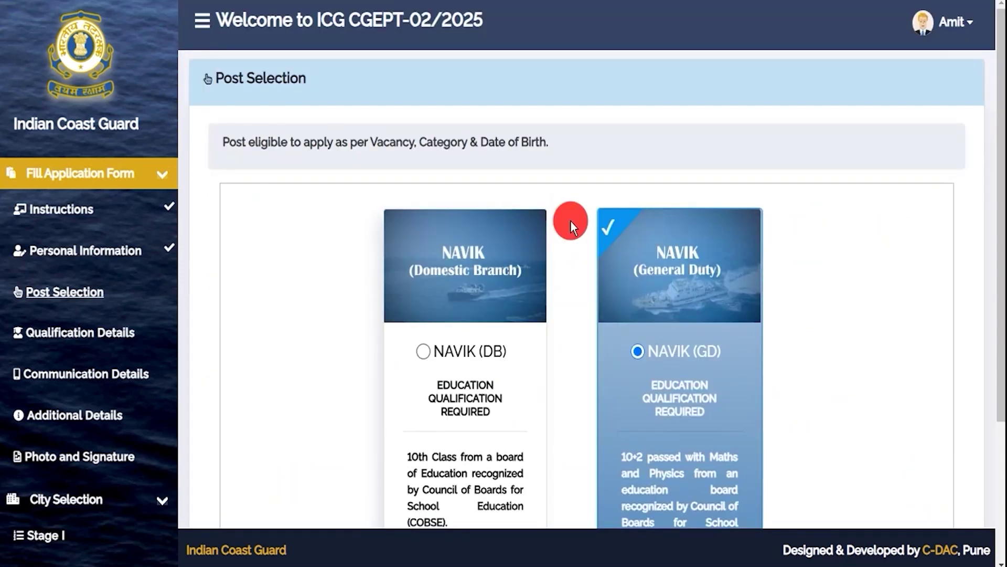
# Save NAVIK (GD) as the chosen post and acknowledge the saved message.
pyautogui.scroll(-2, 571, 220)
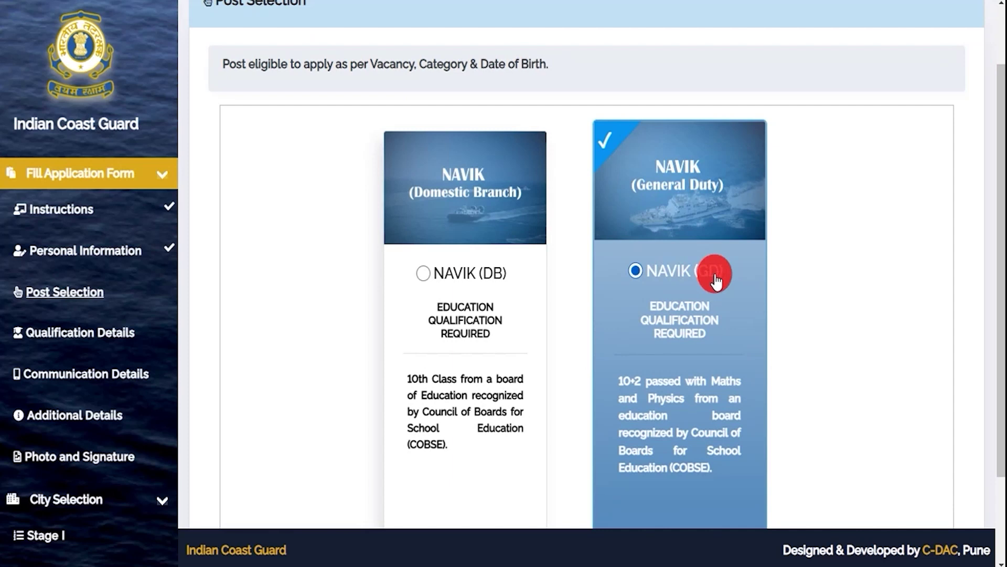
pyautogui.scroll(-2, 805, 368)
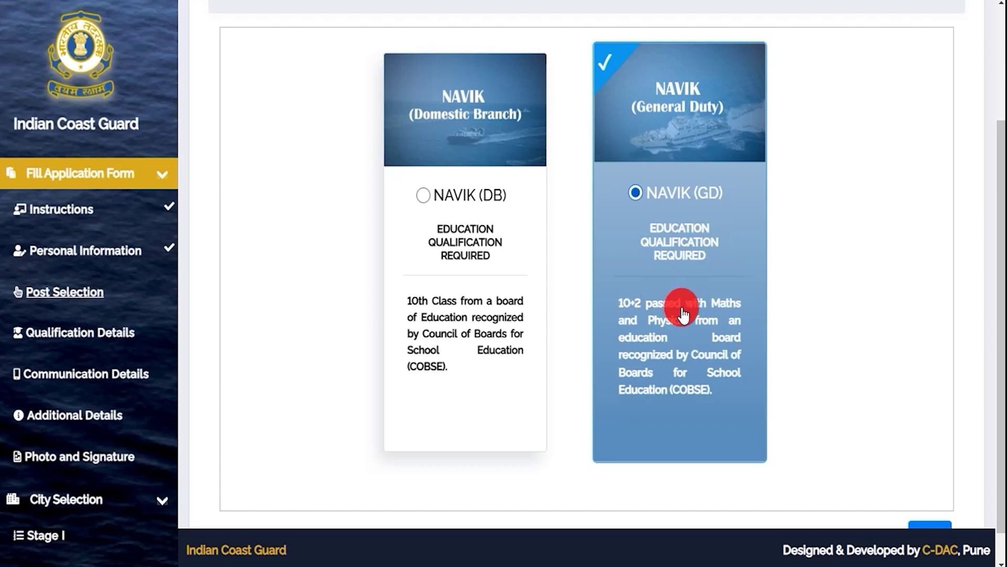
pyautogui.scroll(-1, 716, 279)
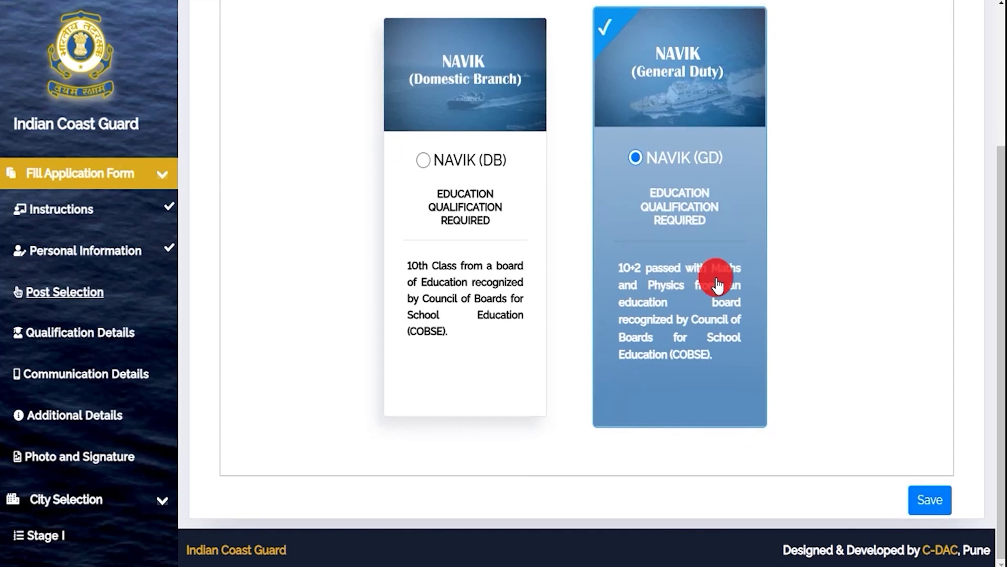
pyautogui.click(923, 500)
pyautogui.click(643, 137)
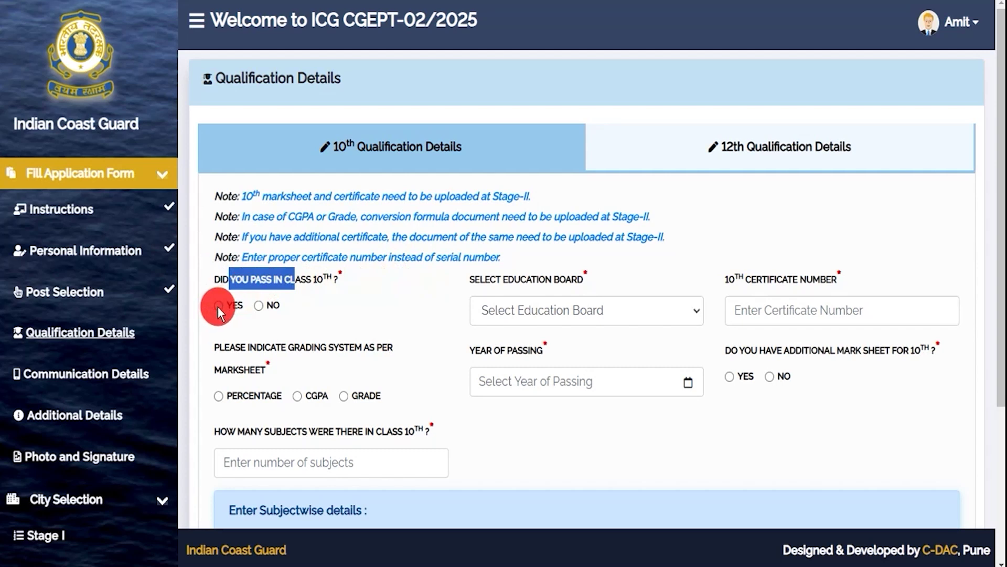
# Set the 10th board to Bhartiya Shiksha Board with certificate number 748596.
pyautogui.click(527, 314)
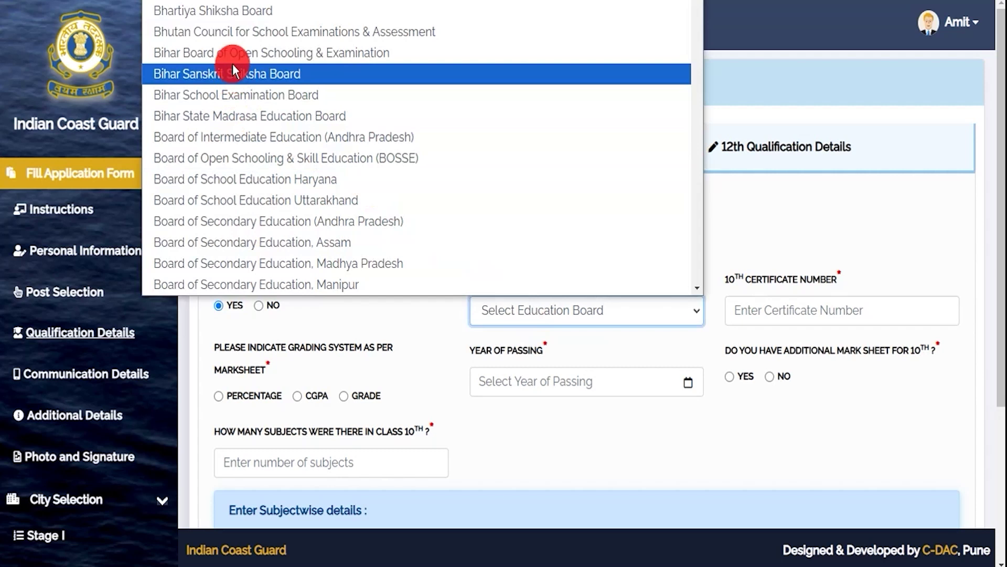
pyautogui.click(232, 10)
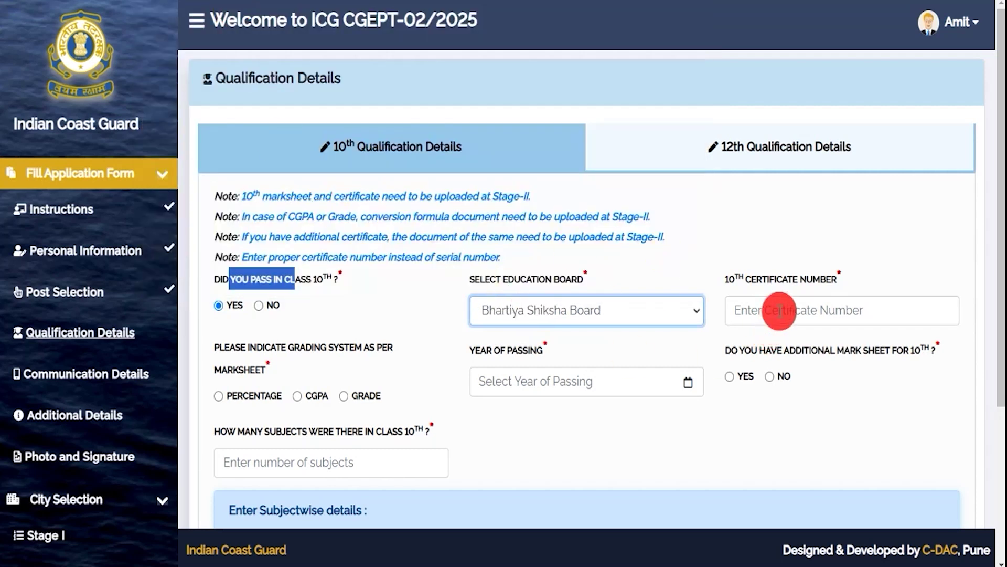
pyautogui.click(774, 312)
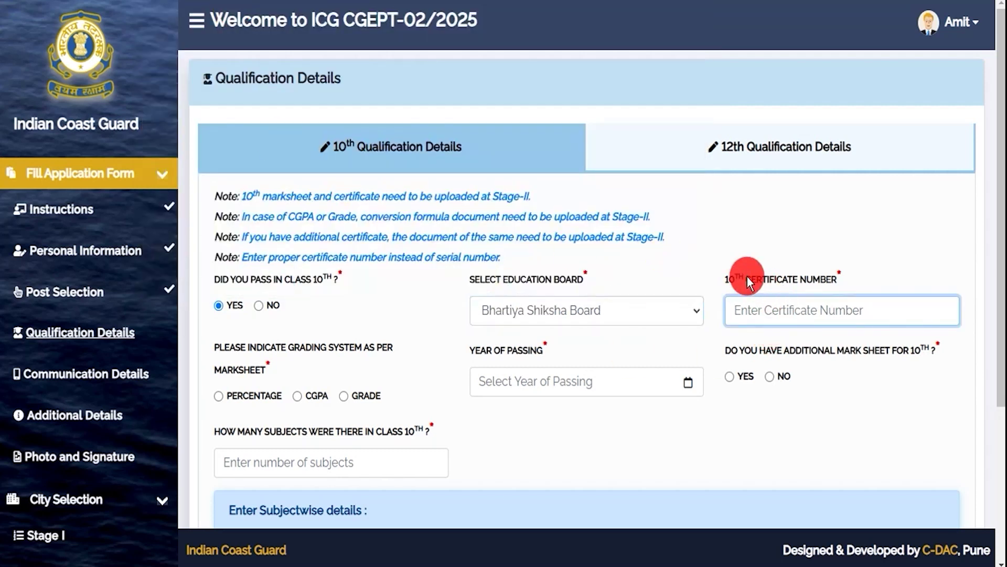
pyautogui.write('748596')
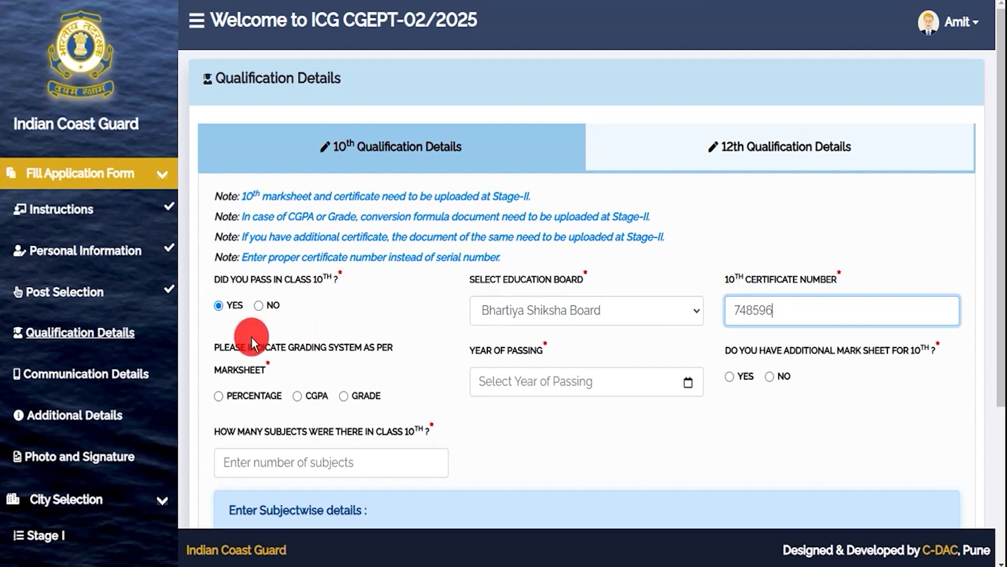
# Choose percentage grading, 6 subjects, passing year 2019, and no additional 10th mark sheet.
pyautogui.scroll(-2, 243, 341)
pyautogui.click(247, 268)
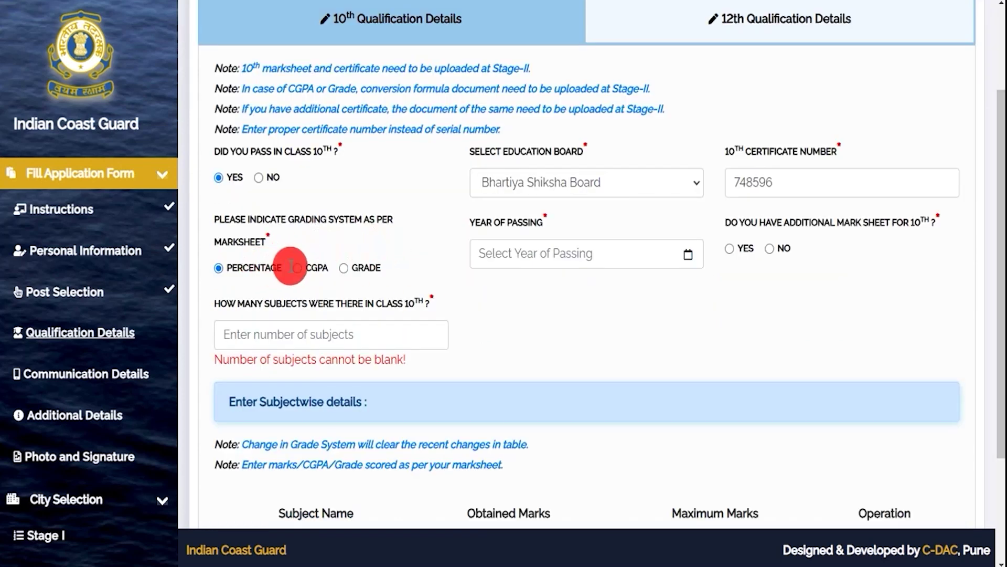
pyautogui.click(222, 272)
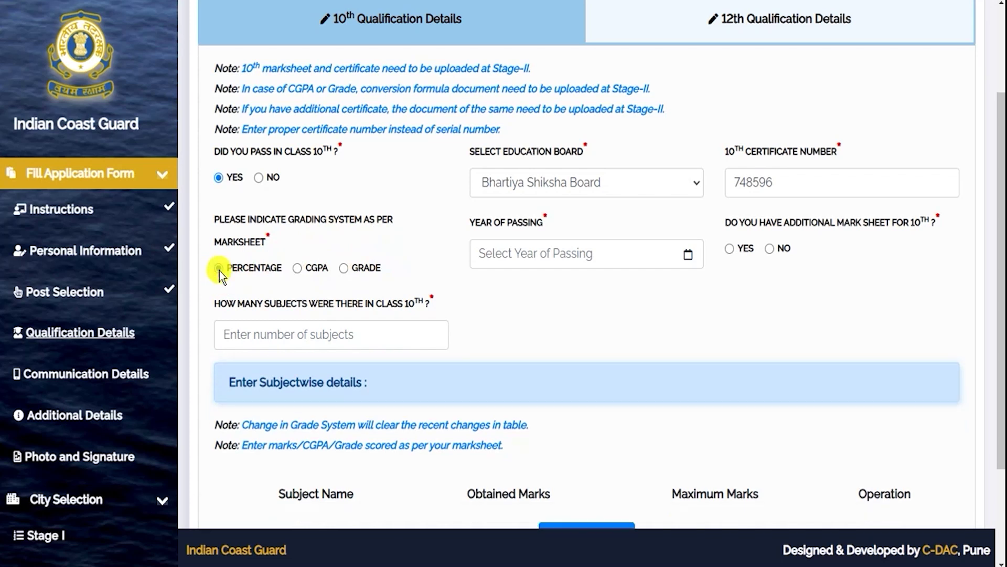
pyautogui.click(281, 337)
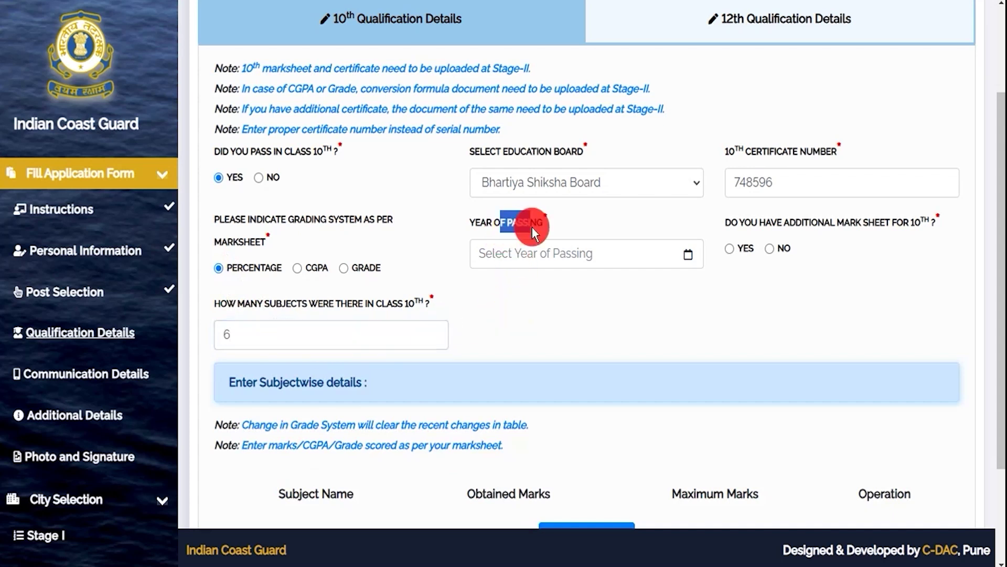
pyautogui.click(552, 258)
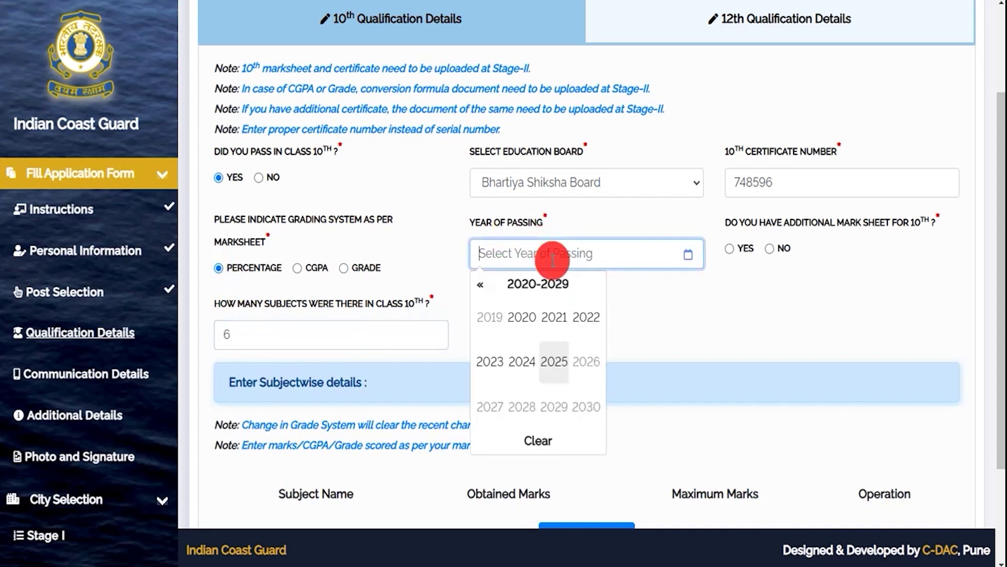
pyautogui.click(496, 322)
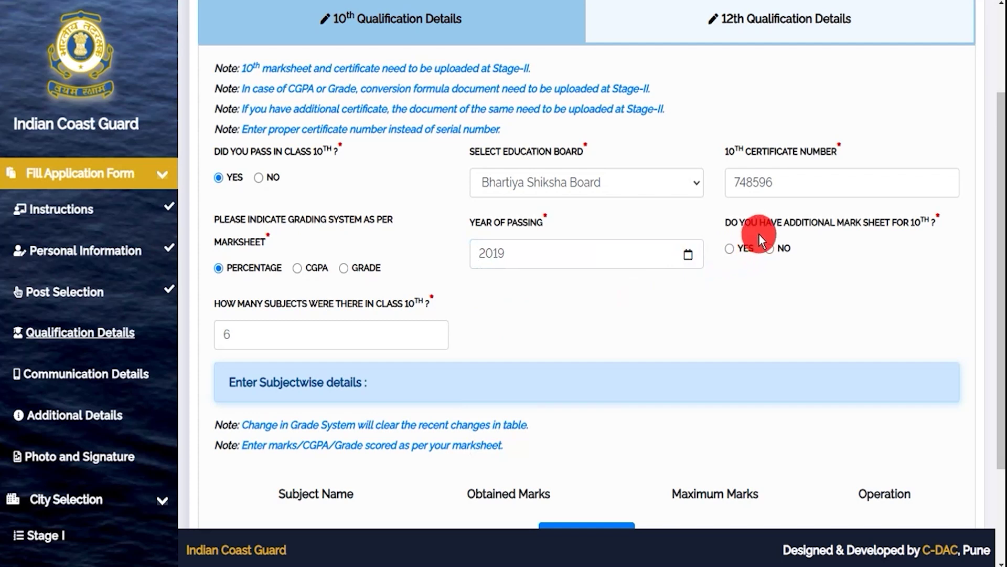
pyautogui.moveTo(772, 223); pyautogui.dragTo(899, 222)
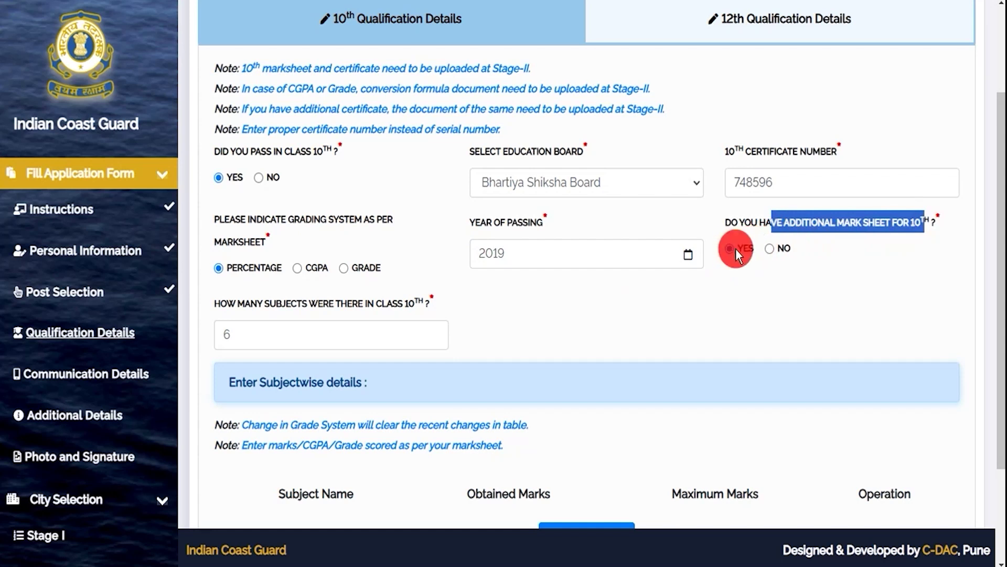
pyautogui.click(769, 249)
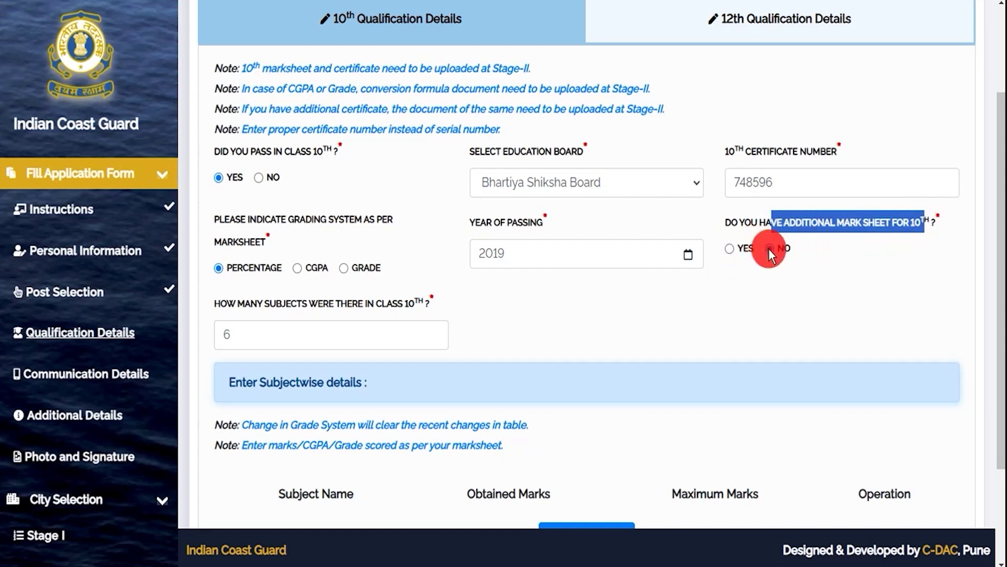
pyautogui.scroll(-3, 455, 366)
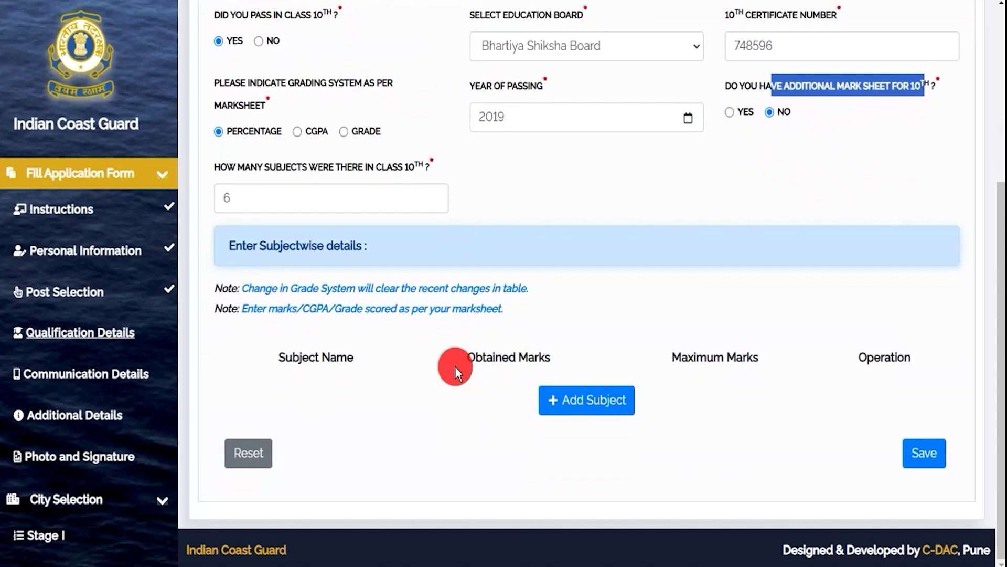
# Enter Hindi with 80 of 100 marks in the first 10th subject row, then add a second row.
pyautogui.moveTo(242, 245); pyautogui.dragTo(331, 243)
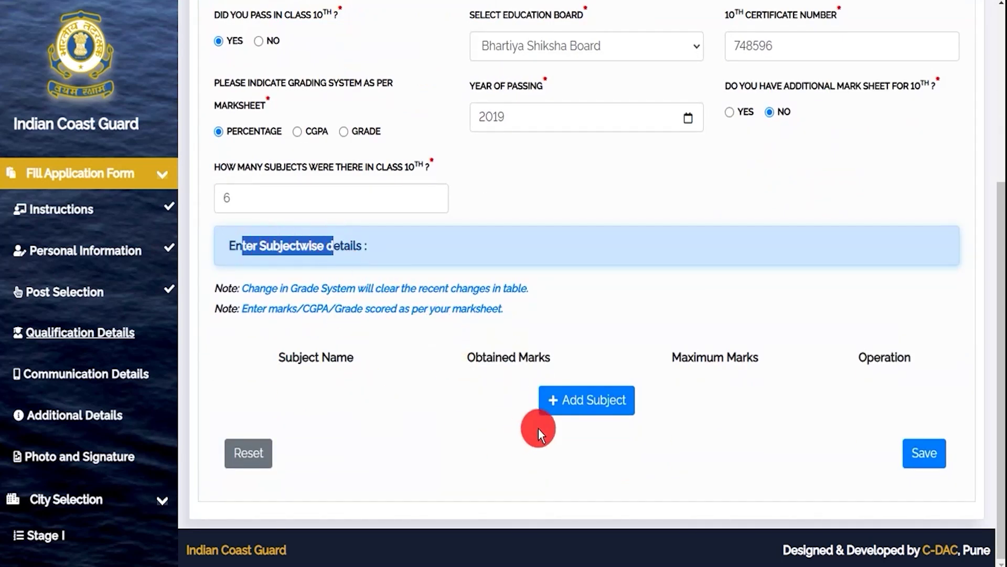
pyautogui.click(568, 409)
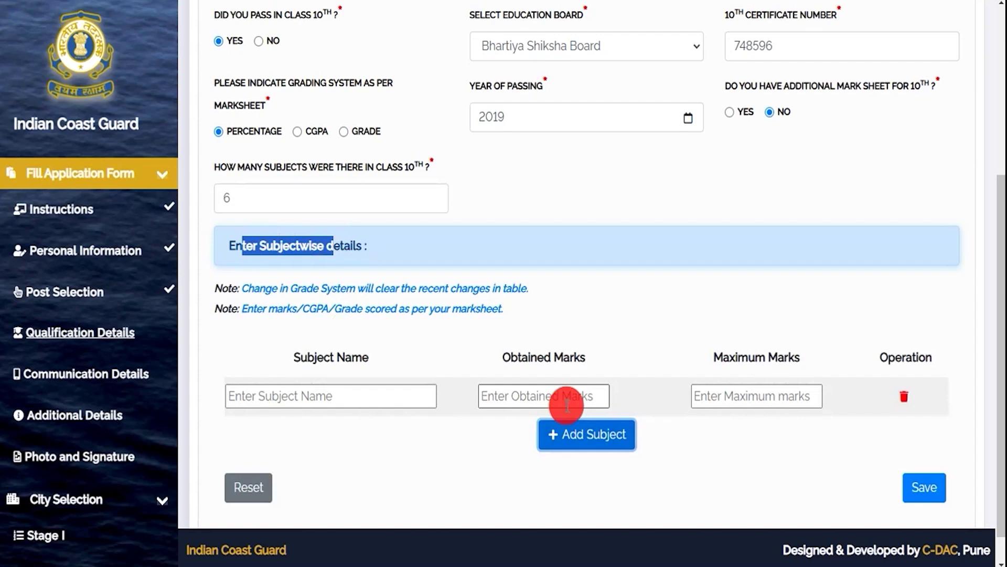
pyautogui.click(304, 396)
pyautogui.write('Hindi')
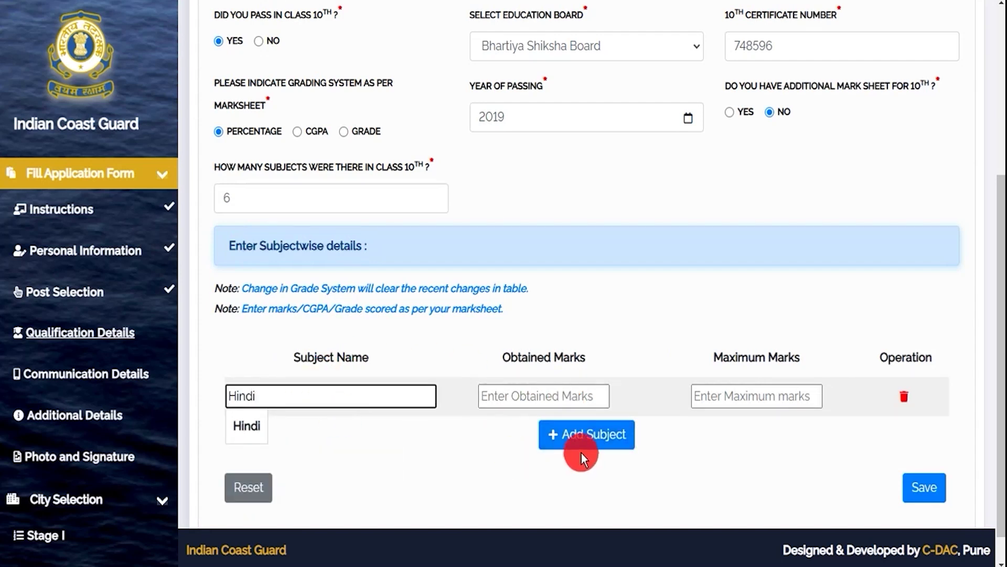
pyautogui.click(561, 394)
pyautogui.write('80')
pyautogui.click(776, 397)
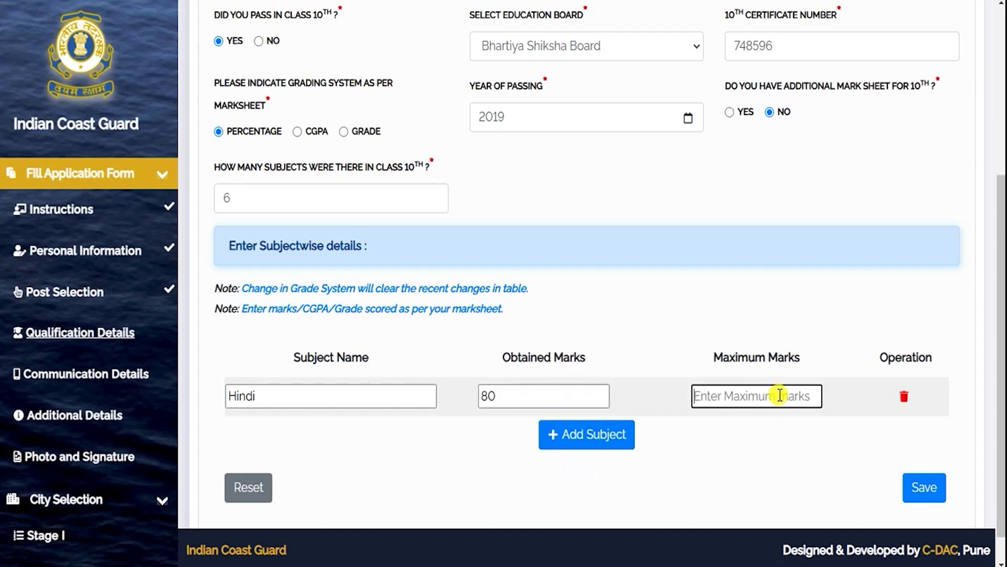
pyautogui.write('100')
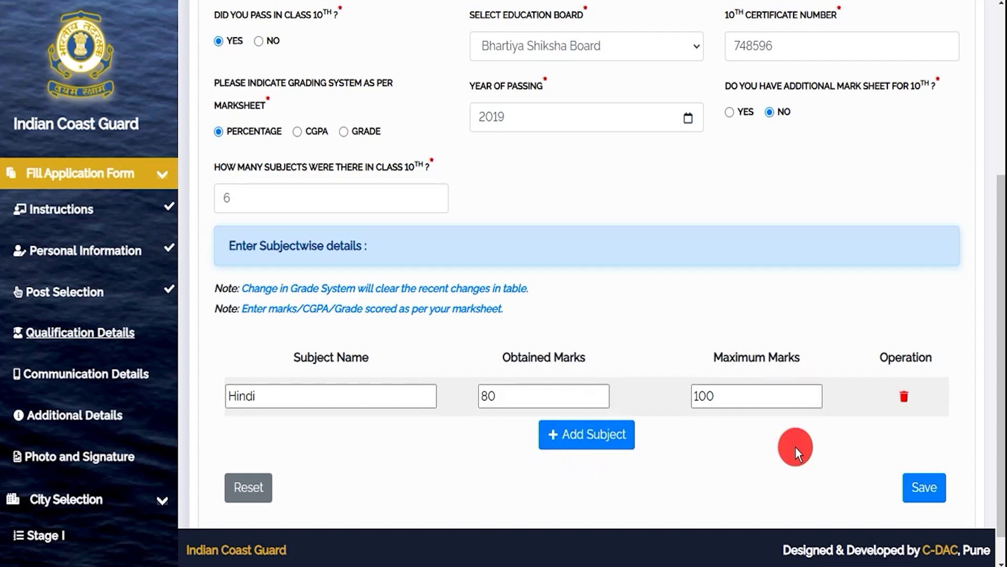
pyautogui.click(577, 436)
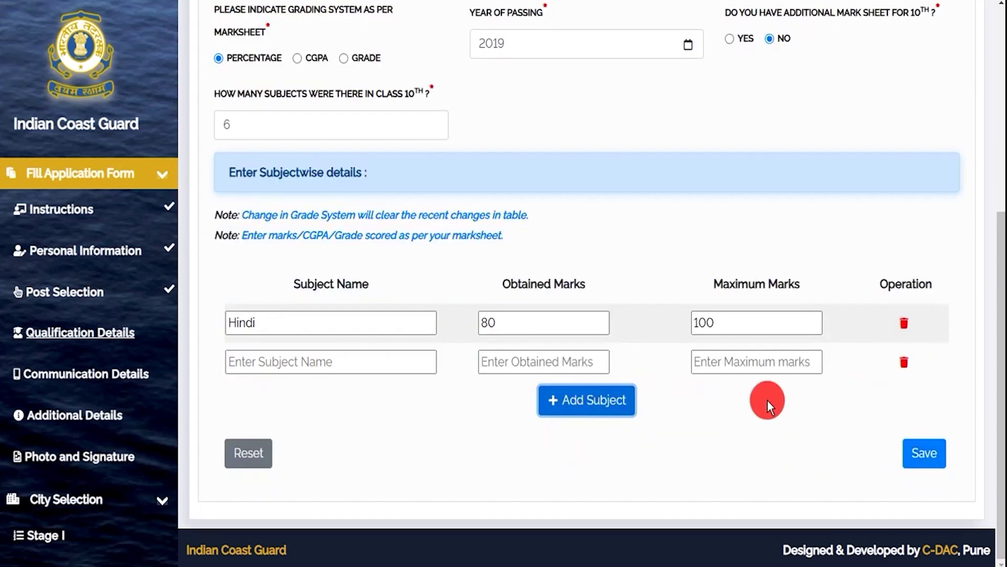
pyautogui.click(288, 362)
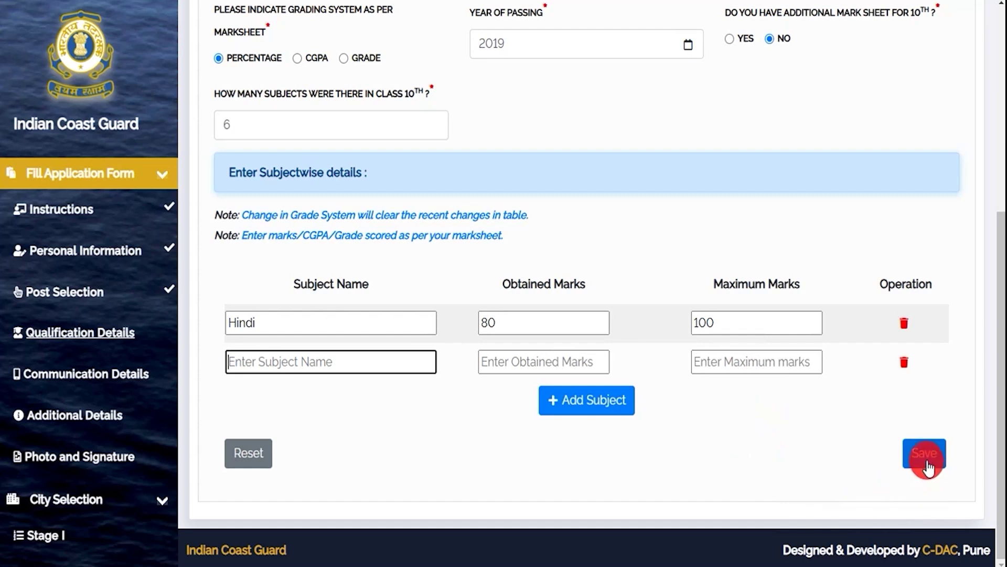
# Save the 10th details and open the 12th Qualification Details form.
pyautogui.click(347, 367)
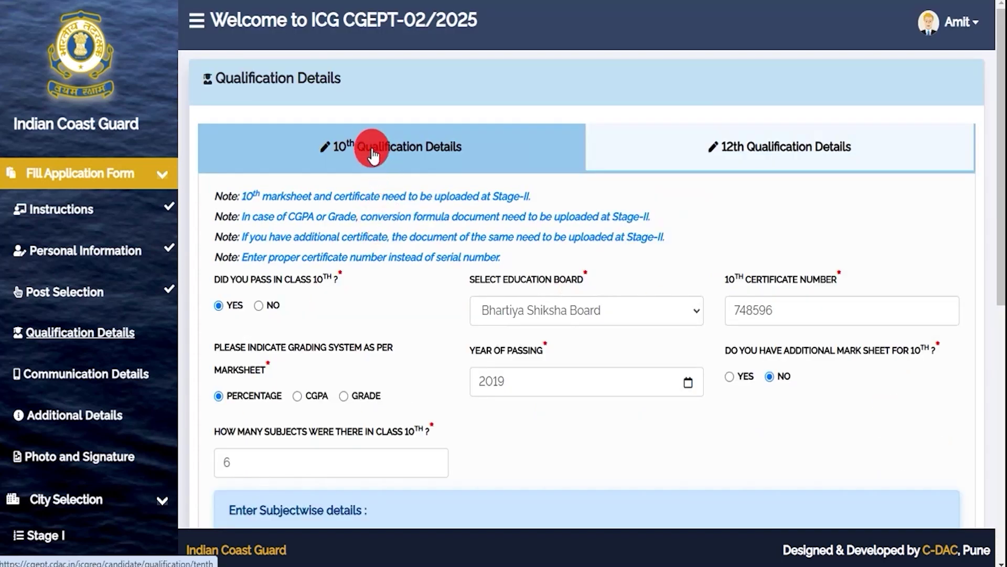
pyautogui.click(735, 152)
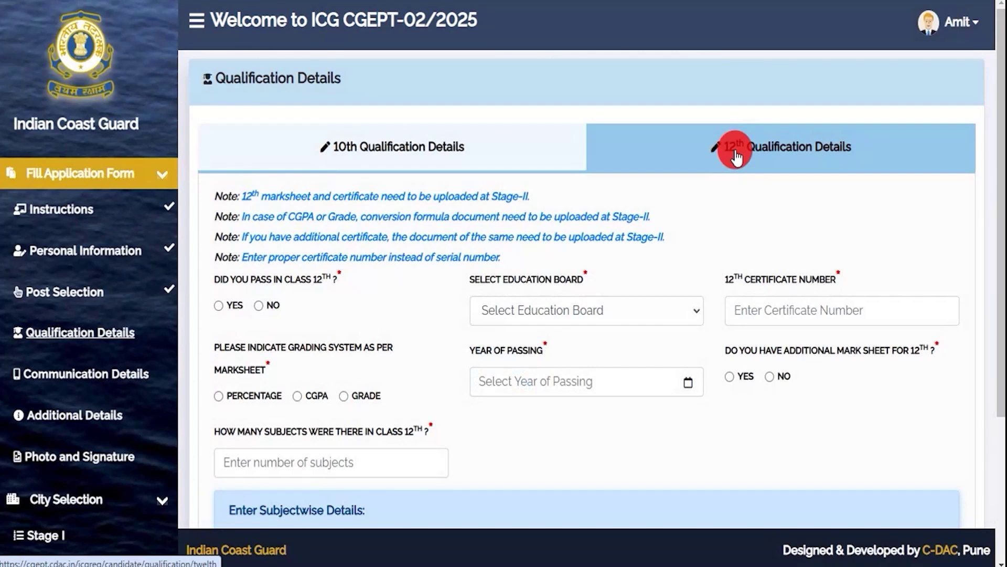
pyautogui.click(373, 155)
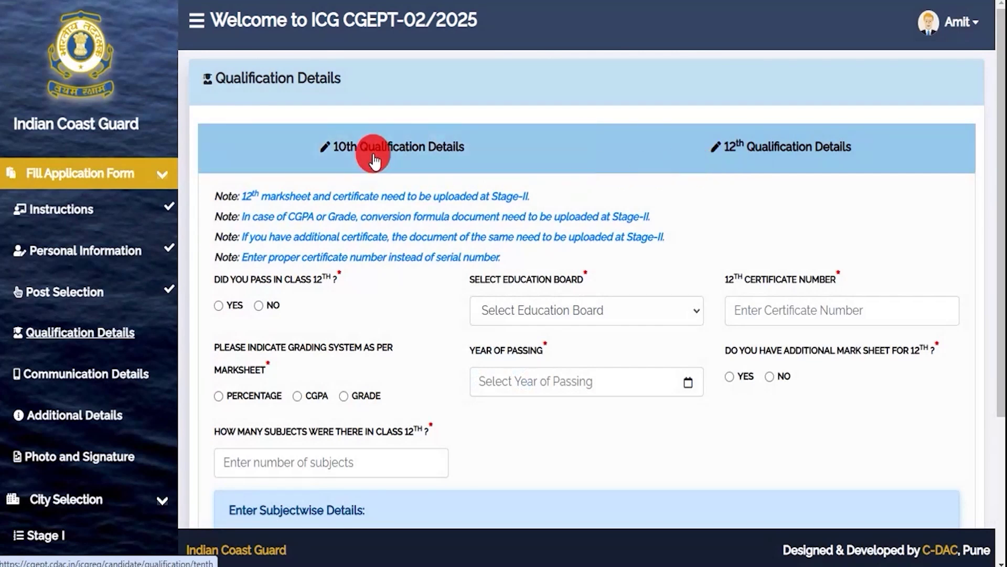
pyautogui.click(750, 169)
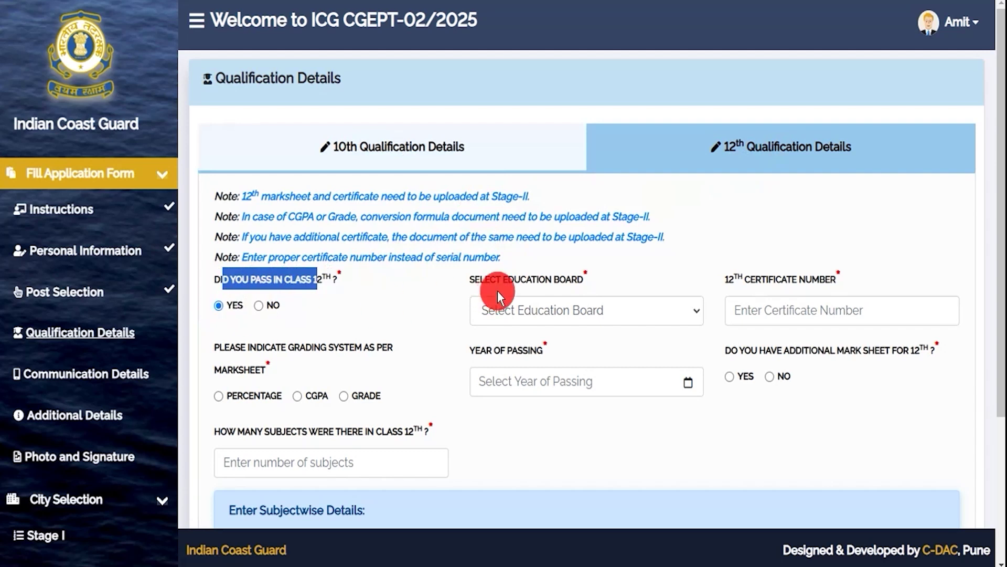
pyautogui.moveTo(494, 279); pyautogui.dragTo(575, 282)
pyautogui.click(549, 313)
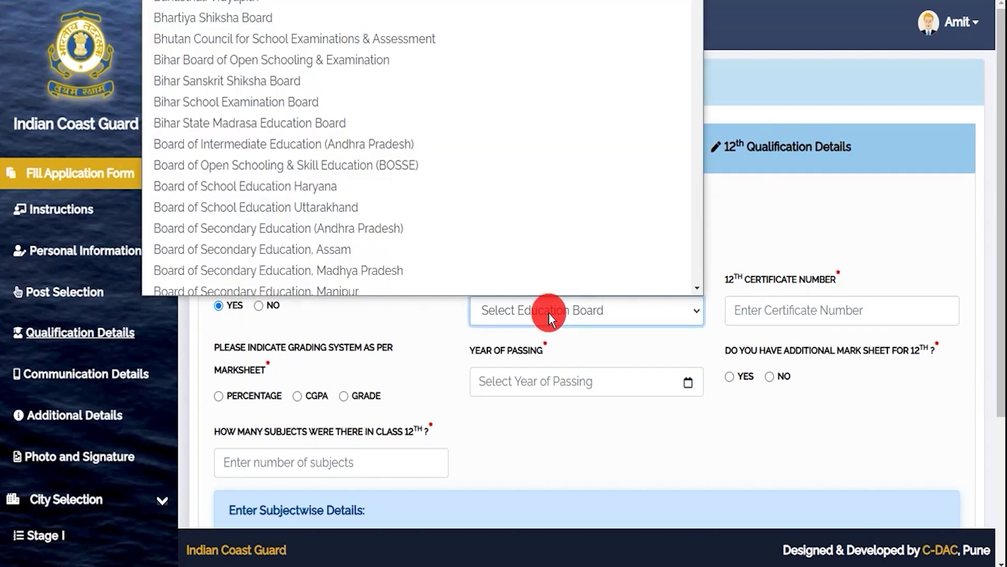
pyautogui.click(269, 140)
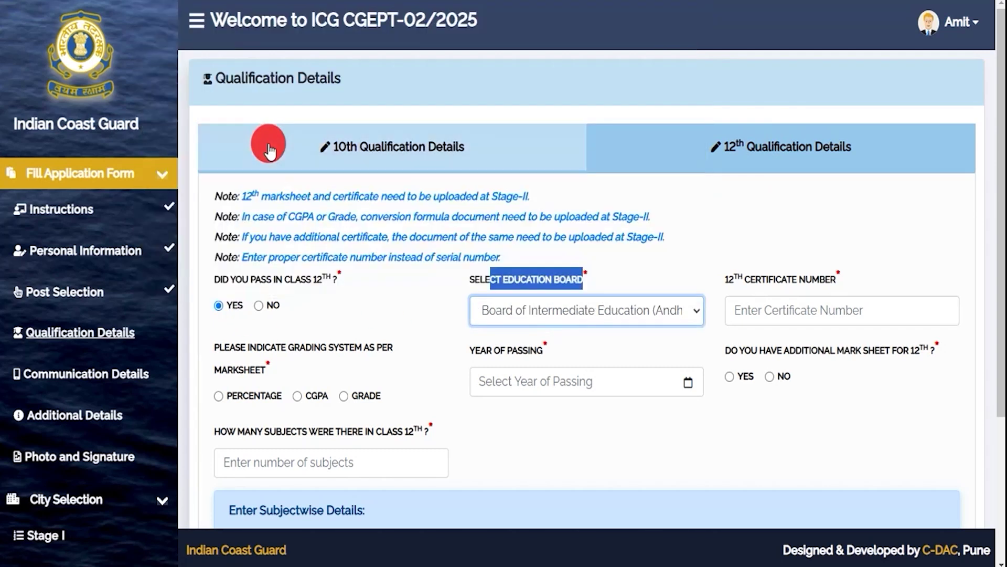
pyautogui.click(760, 310)
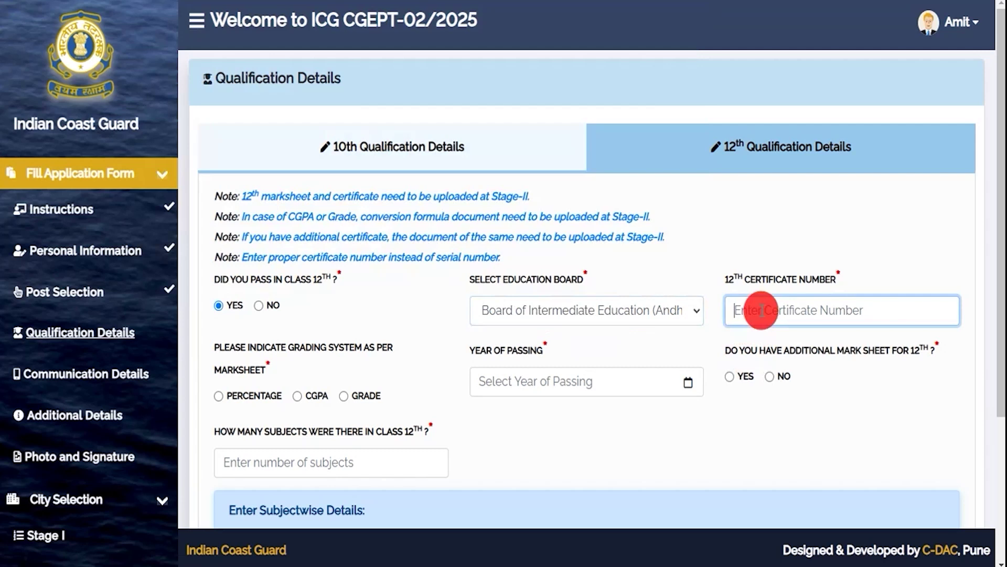
pyautogui.write('475806')
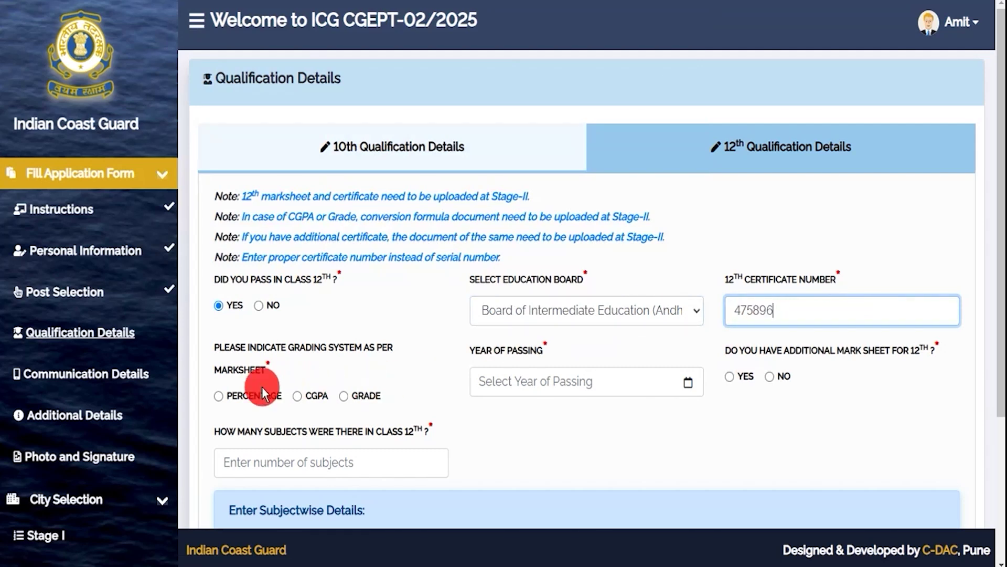
# Choose percentage grading, passing year 2022, and Yes for an additional 12th mark sheet.
pyautogui.click(218, 395)
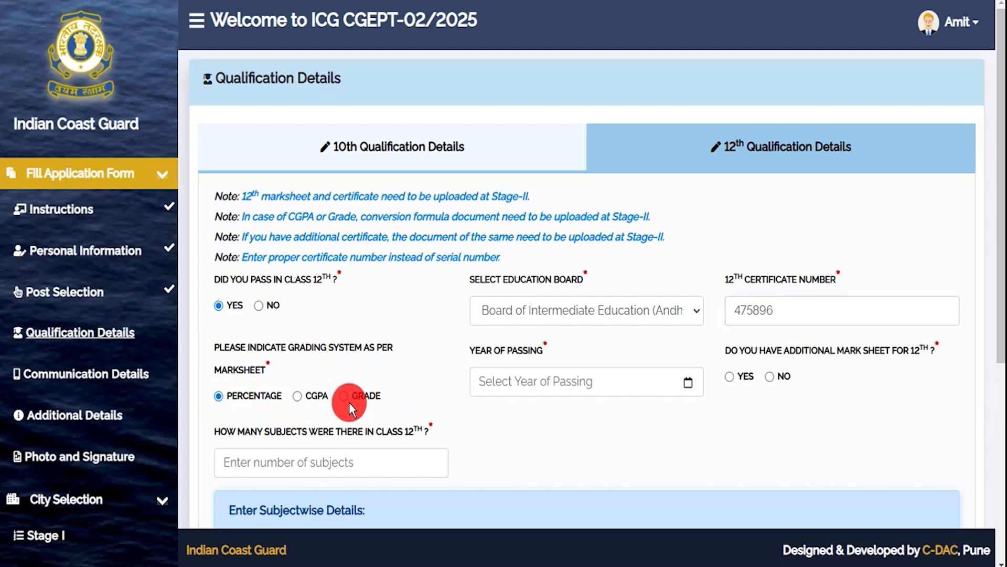
pyautogui.scroll(-1, 470, 429)
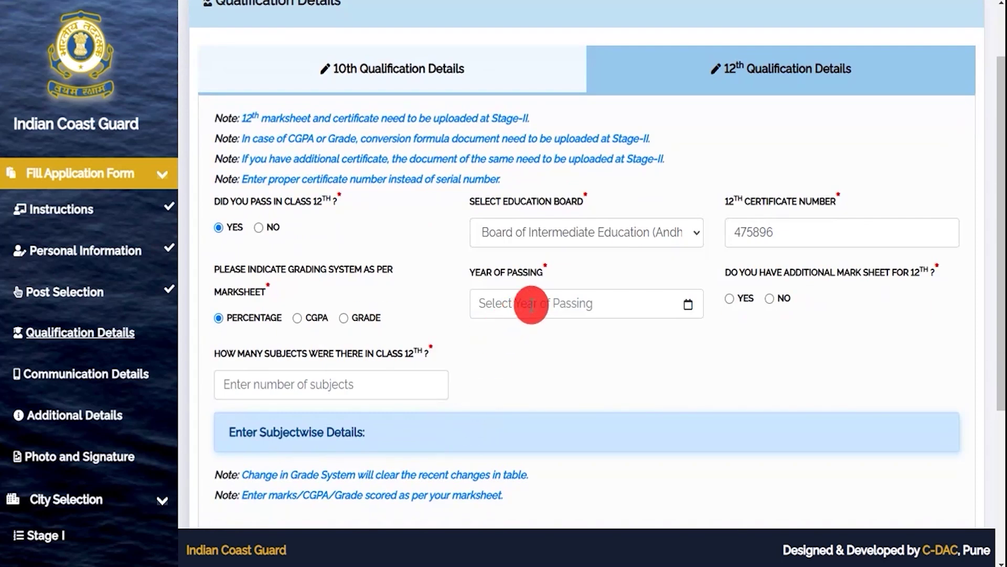
pyautogui.click(532, 304)
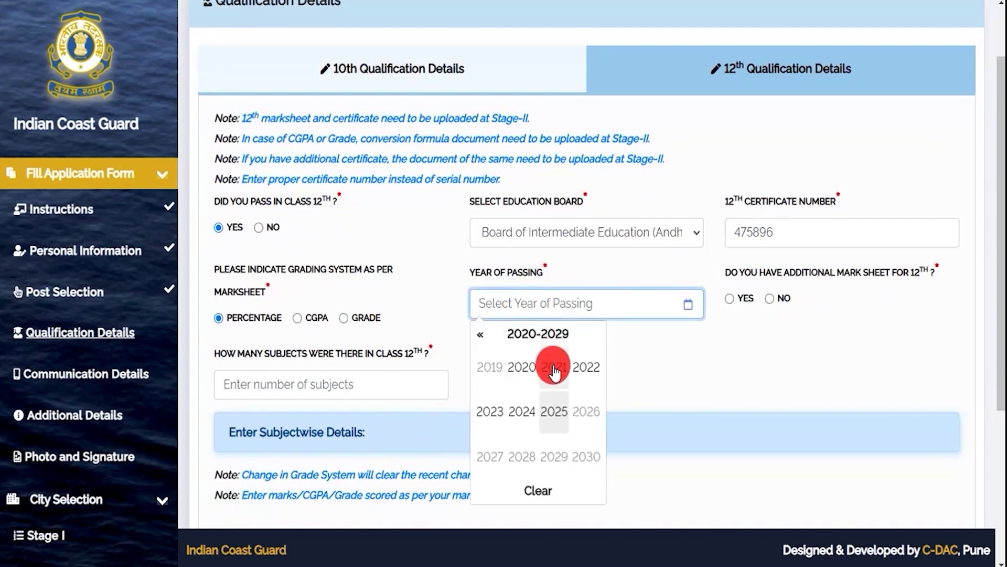
pyautogui.click(586, 366)
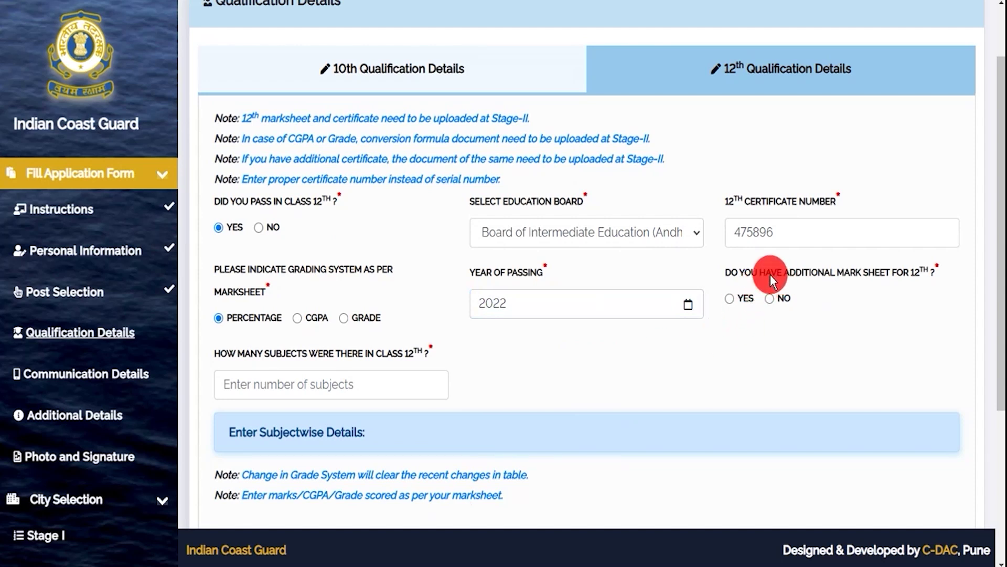
pyautogui.moveTo(745, 272); pyautogui.dragTo(833, 273)
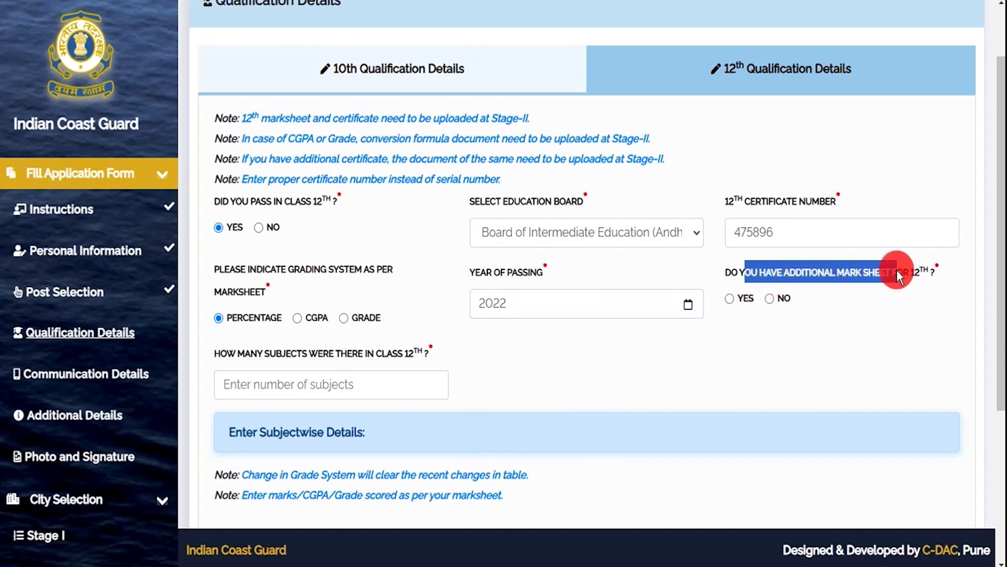
pyautogui.click(770, 298)
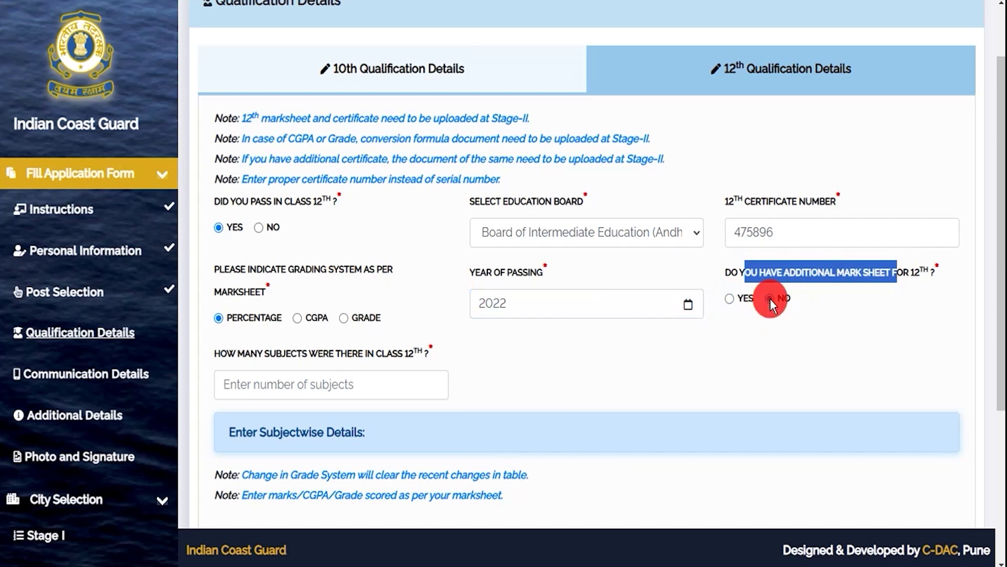
pyautogui.click(731, 298)
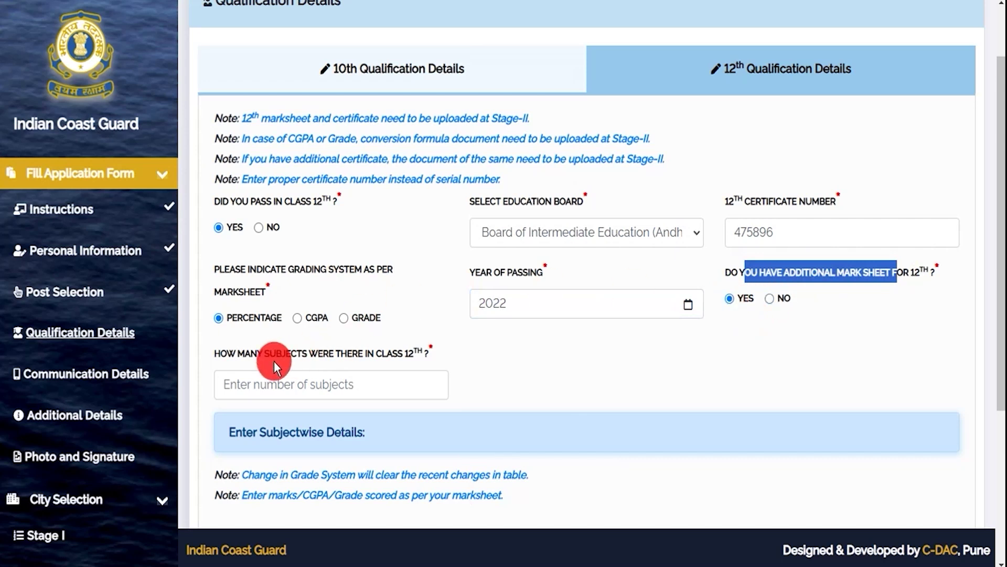
# Enter 5 as the number of class 12 subjects to reveal the subject table.
pyautogui.moveTo(247, 352); pyautogui.dragTo(366, 350)
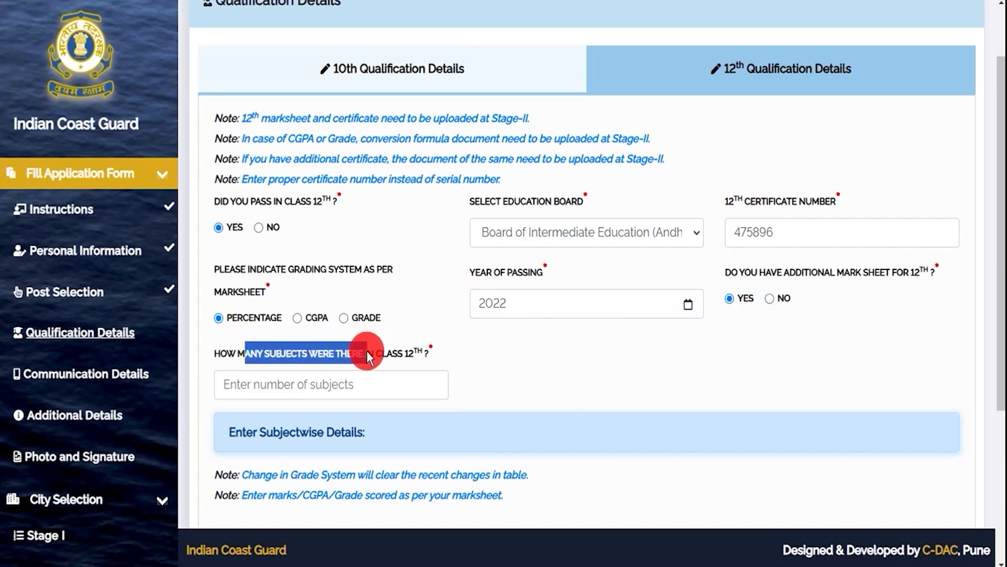
pyautogui.click(319, 385)
pyautogui.write('5')
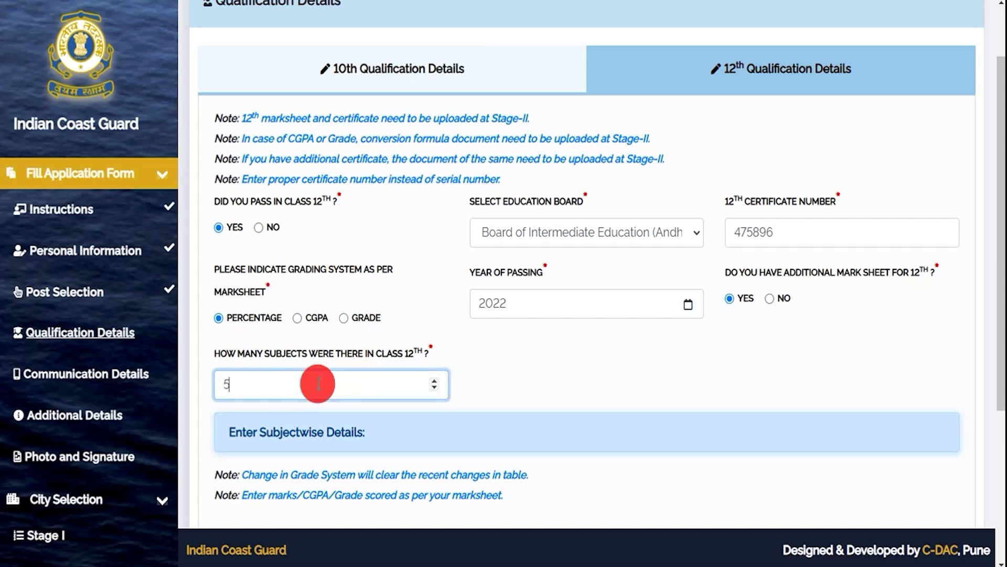
pyautogui.click(490, 383)
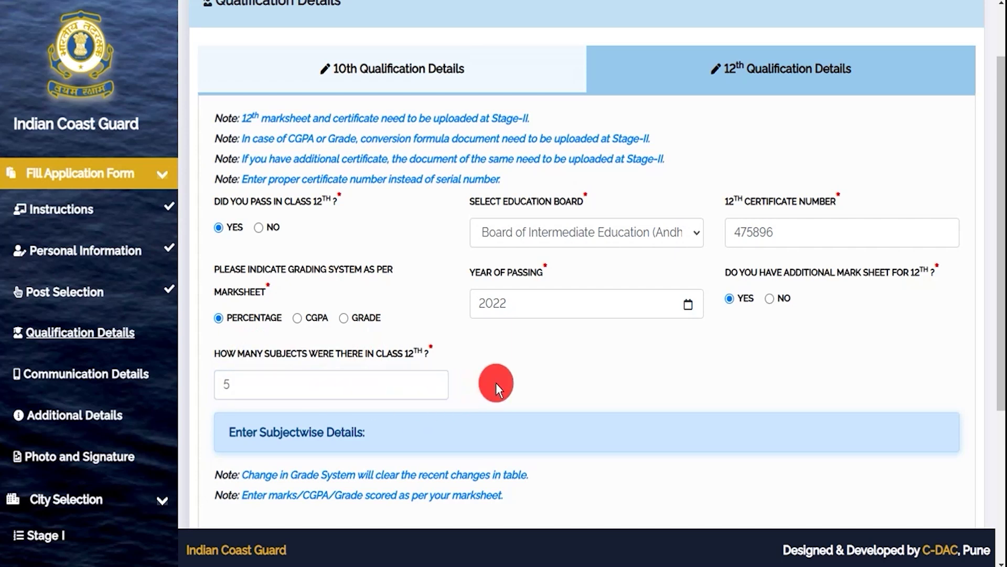
pyautogui.scroll(-5, 496, 383)
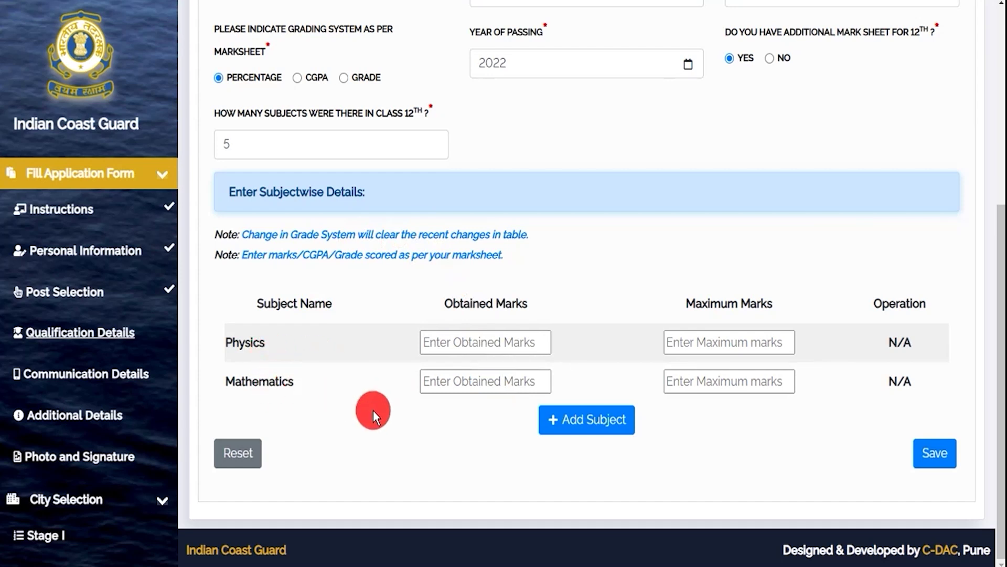
# Give Physics and Mathematics 80 obtained out of 100 maximum marks each.
pyautogui.scroll(4, 374, 410)
pyautogui.scroll(-4, 377, 448)
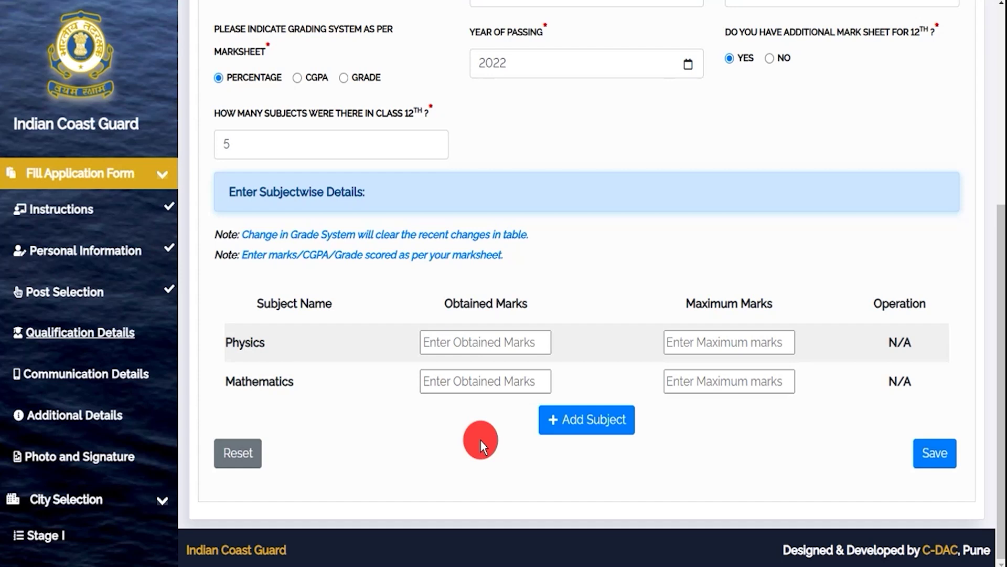
pyautogui.click(462, 338)
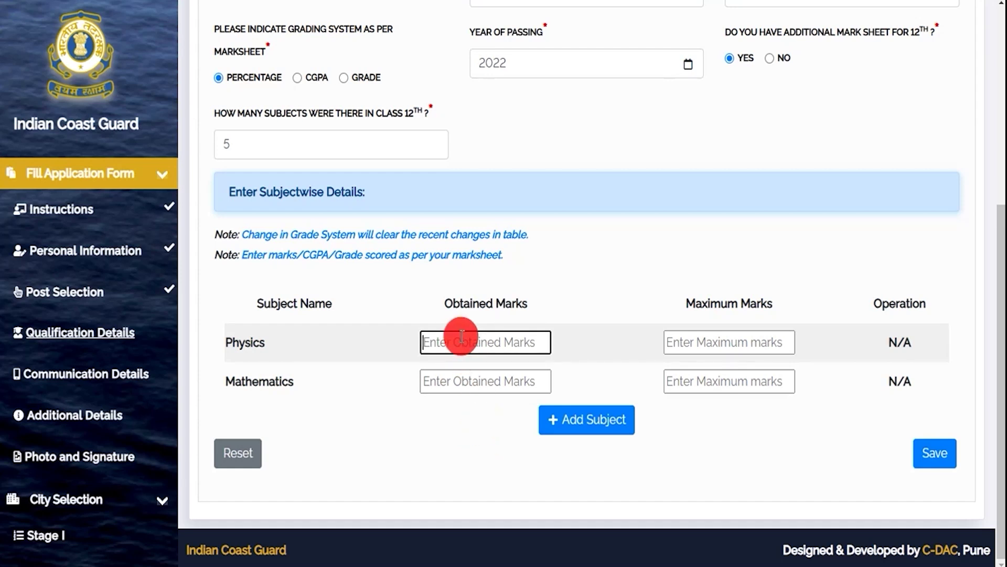
pyautogui.write('80')
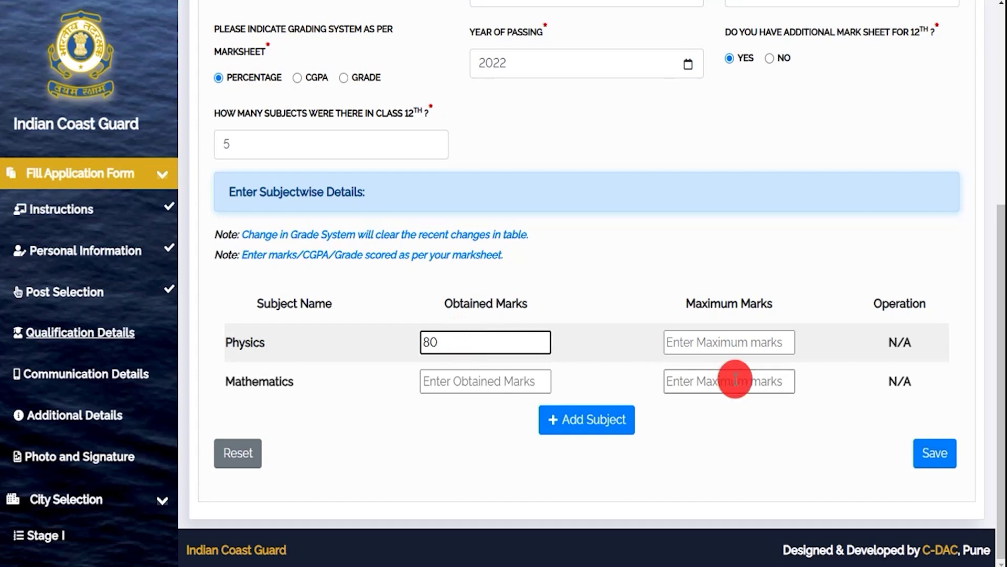
pyautogui.click(726, 348)
pyautogui.write('100')
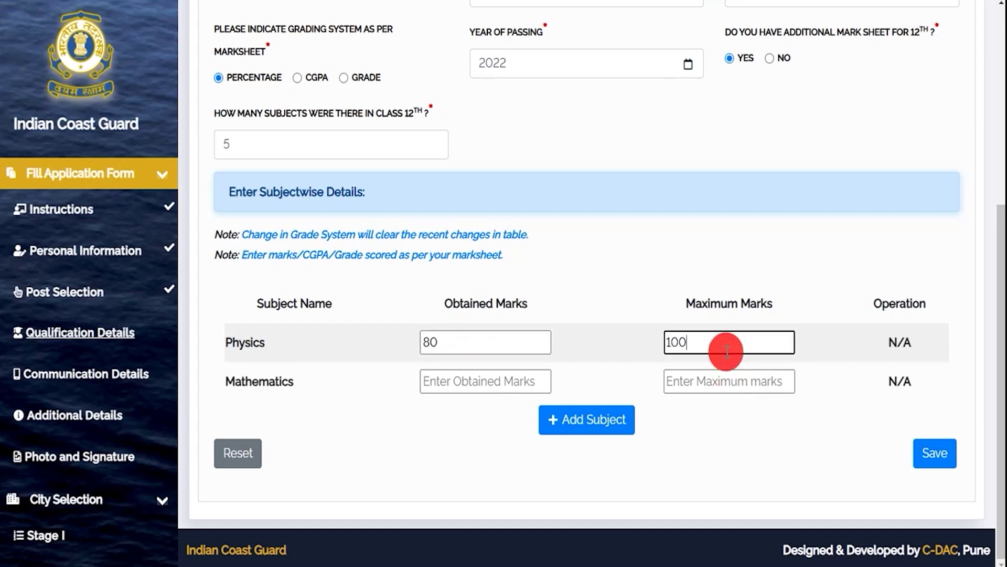
pyautogui.click(478, 377)
pyautogui.write('8')
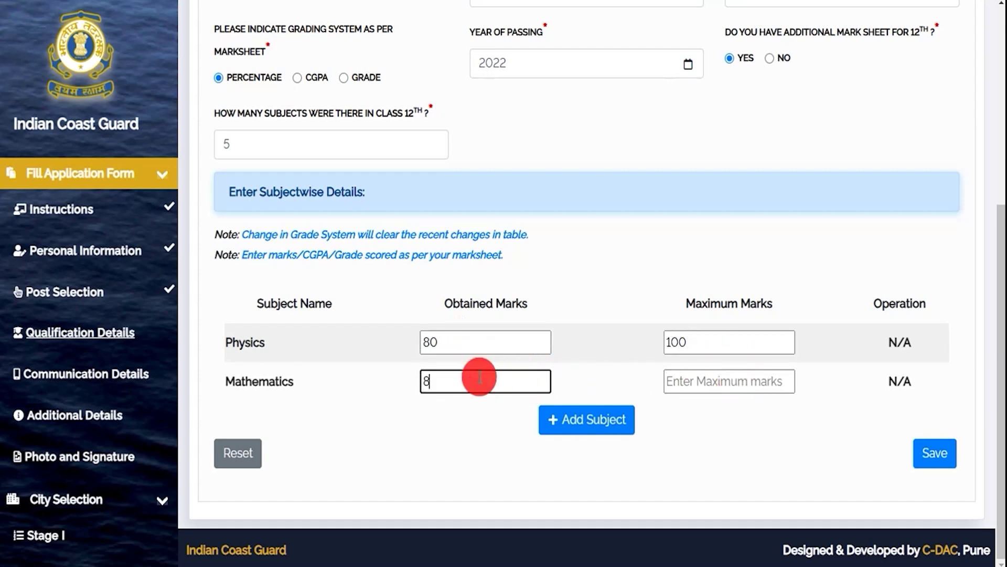
pyautogui.write('0')
pyautogui.click(676, 381)
pyautogui.write('100')
# Add Hindi with 80 of 100 marks plus a blank fourth row, then continue to communication details.
pyautogui.click(609, 420)
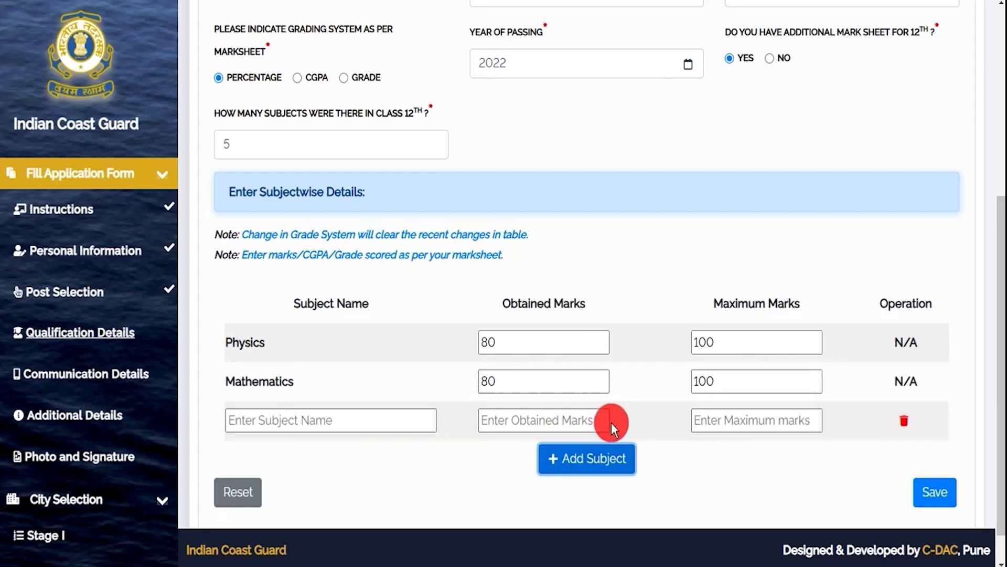
pyautogui.click(341, 421)
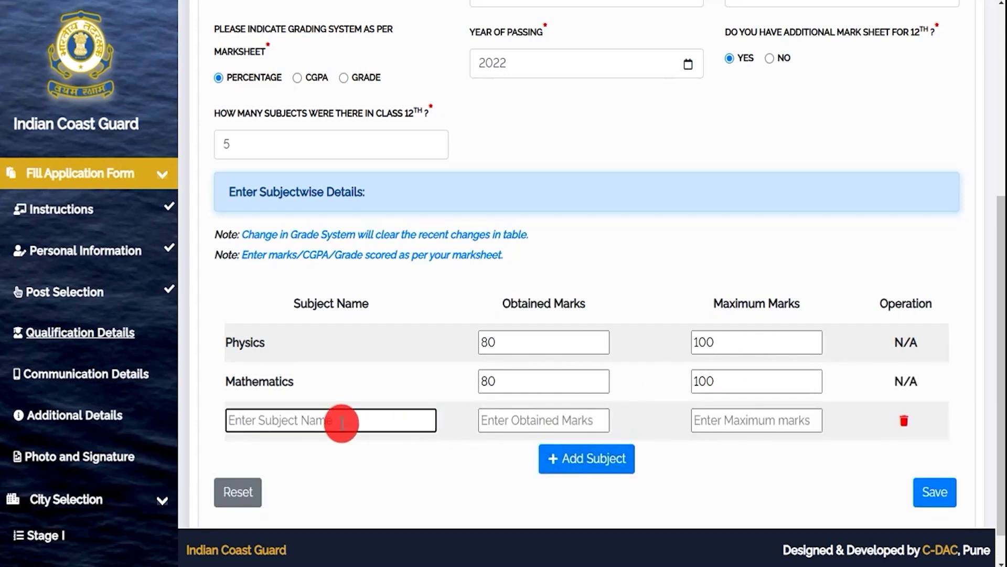
pyautogui.write('Hin')
pyautogui.click(265, 455)
pyautogui.click(510, 423)
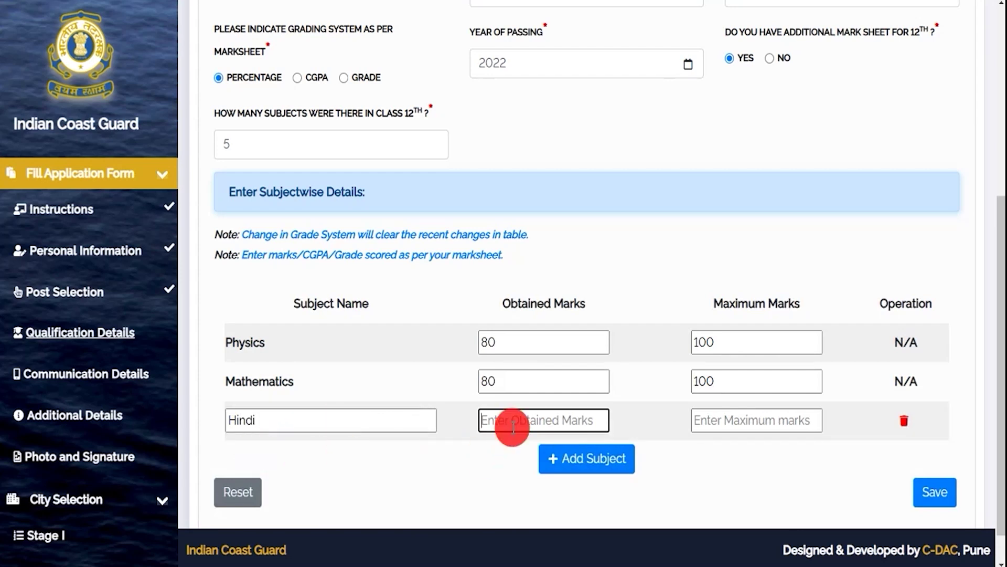
pyautogui.write('80')
pyautogui.click(714, 418)
pyautogui.write('100')
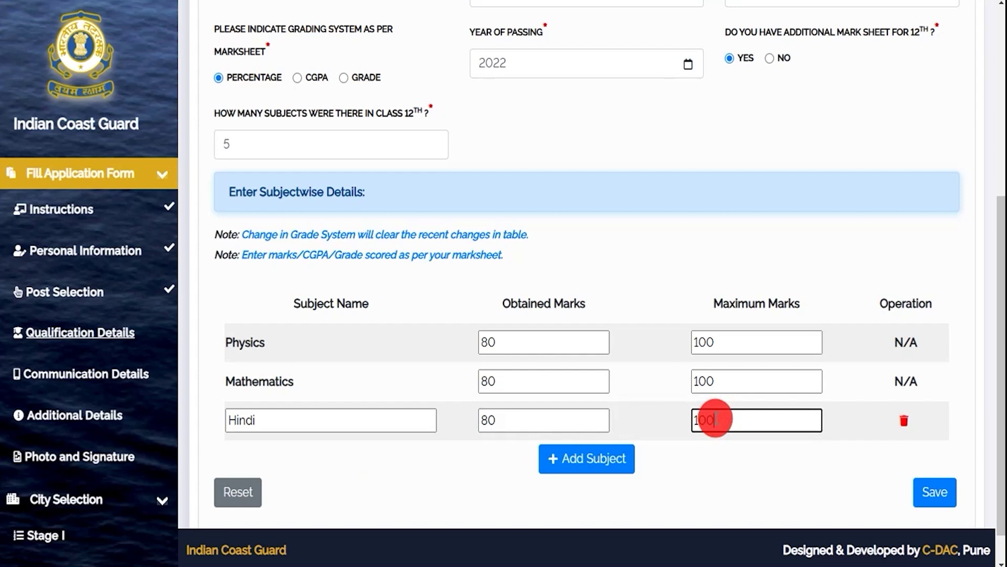
pyautogui.click(609, 464)
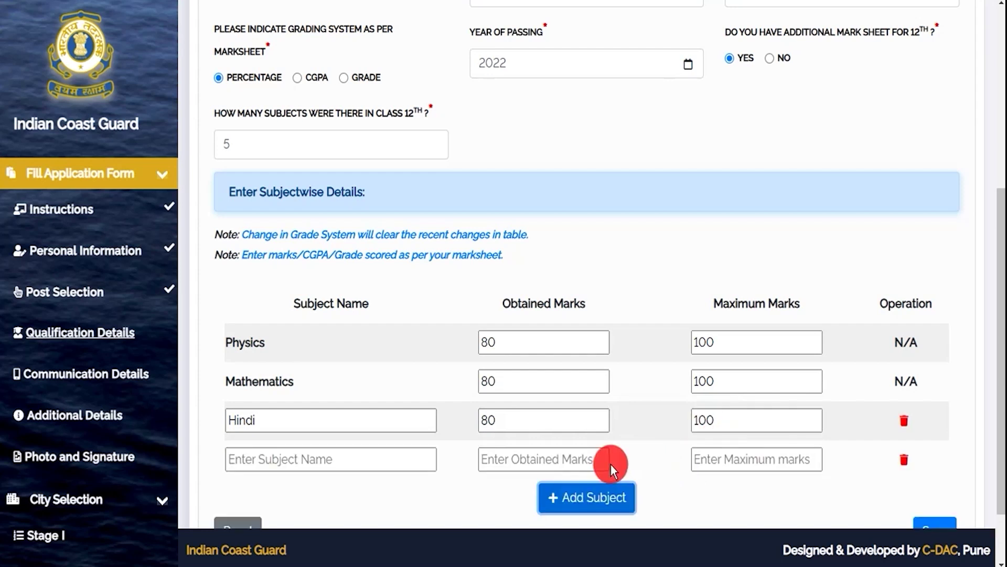
pyautogui.scroll(-2, 453, 398)
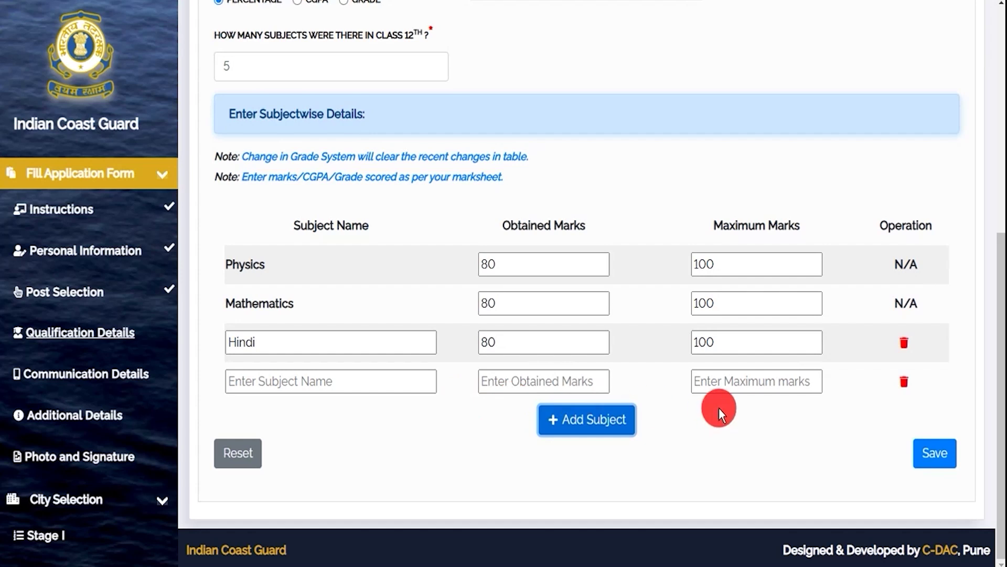
pyautogui.click(935, 453)
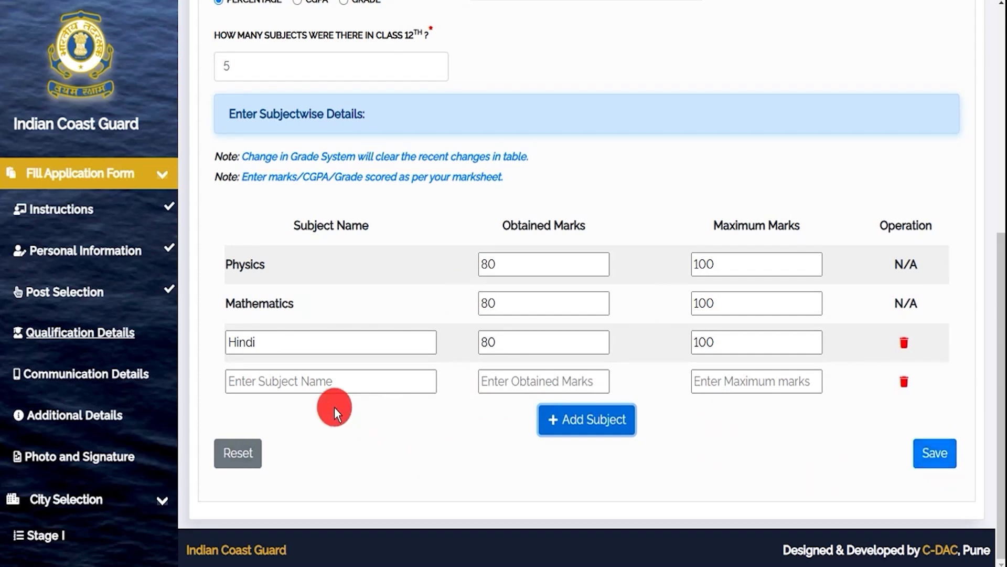
# Tick 'Present/Current Address is same as Permanent Address' so the present address auto-fills.
pyautogui.moveTo(233, 77); pyautogui.dragTo(347, 78)
pyautogui.click(232, 228)
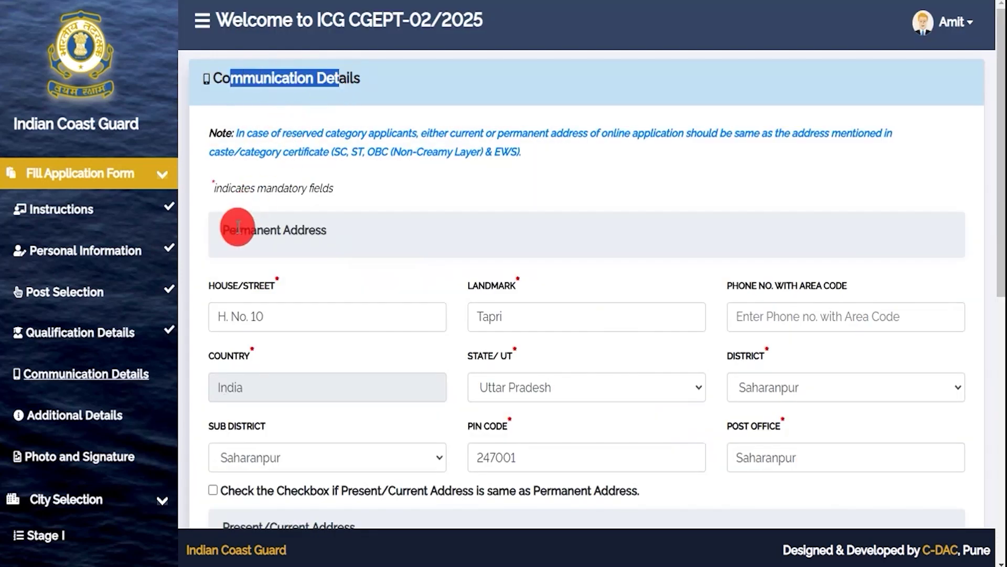
pyautogui.moveTo(235, 230); pyautogui.dragTo(329, 235)
pyautogui.scroll(-3, 432, 307)
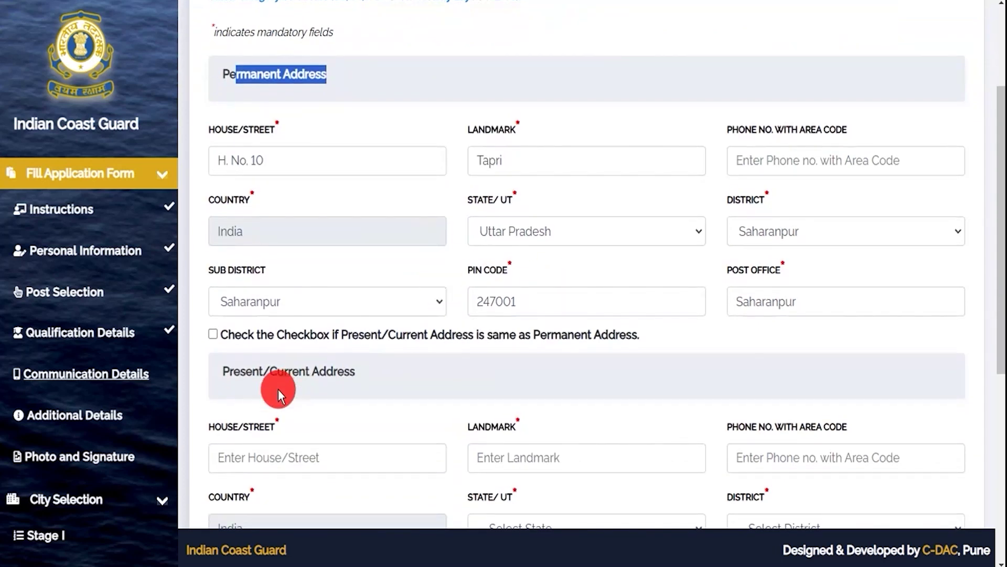
pyautogui.moveTo(240, 371); pyautogui.dragTo(316, 374)
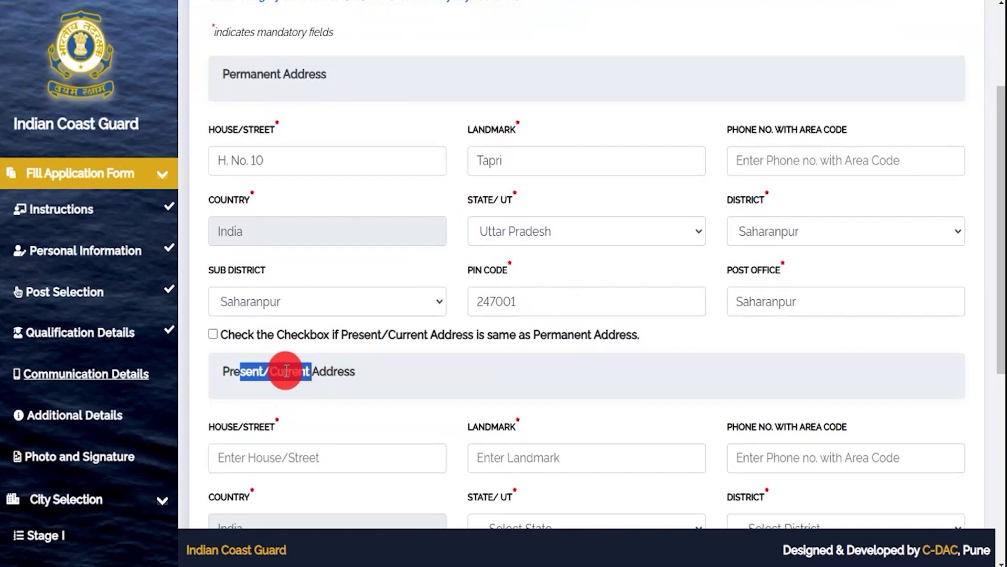
pyautogui.moveTo(235, 75); pyautogui.dragTo(297, 77)
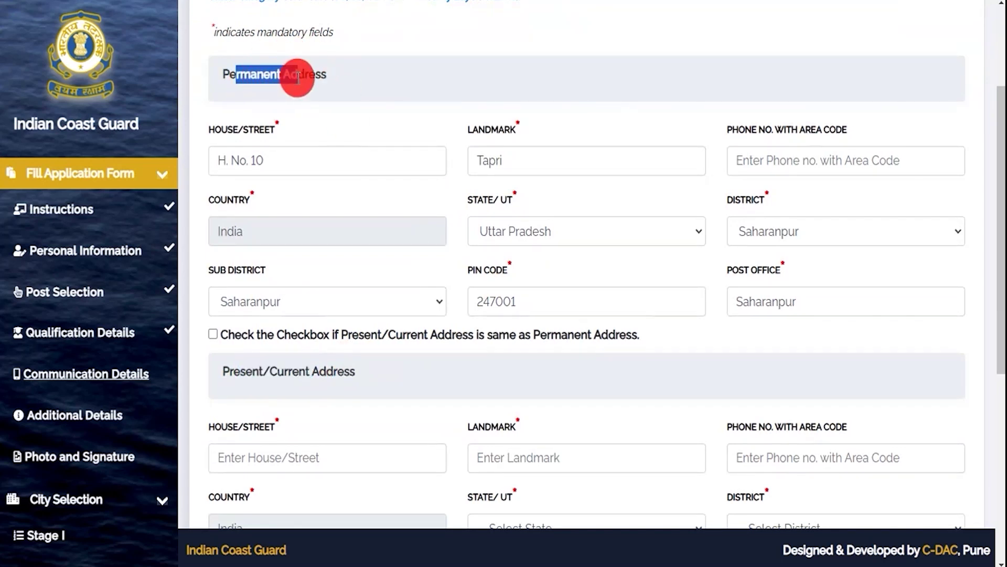
pyautogui.click(212, 335)
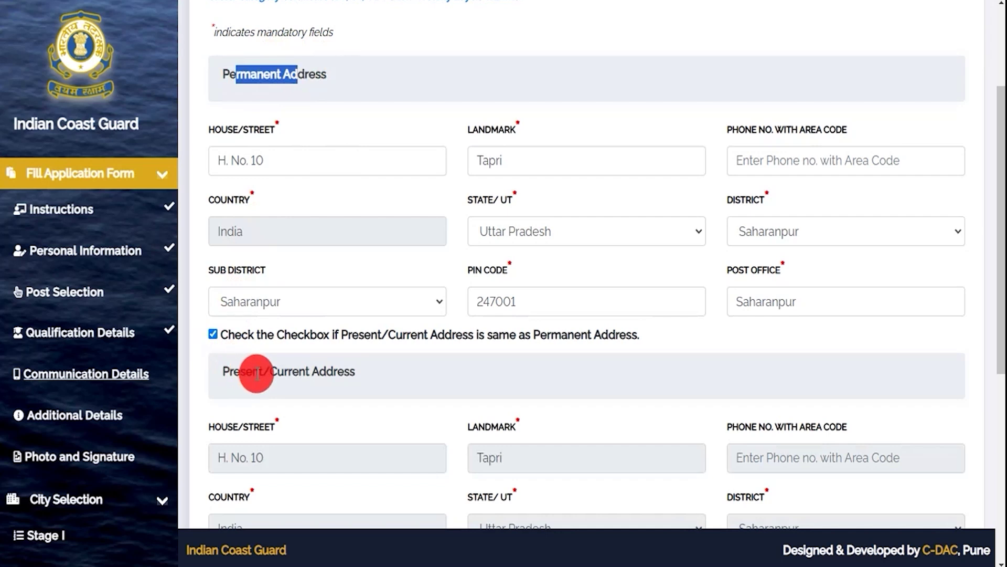
pyautogui.moveTo(240, 371); pyautogui.dragTo(294, 369)
pyautogui.moveTo(236, 74); pyautogui.dragTo(297, 76)
pyautogui.scroll(-7, 457, 375)
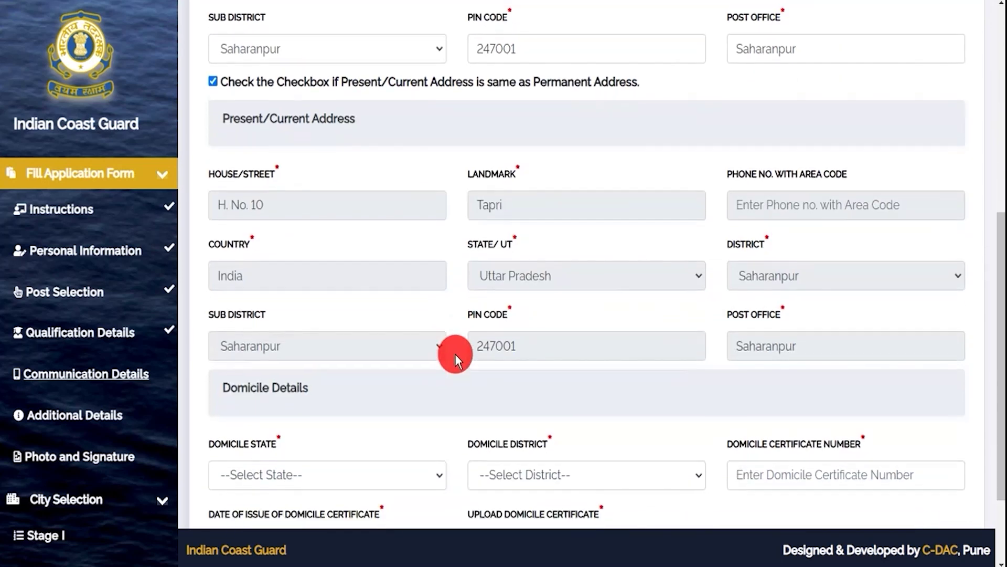
pyautogui.moveTo(226, 279); pyautogui.dragTo(311, 270)
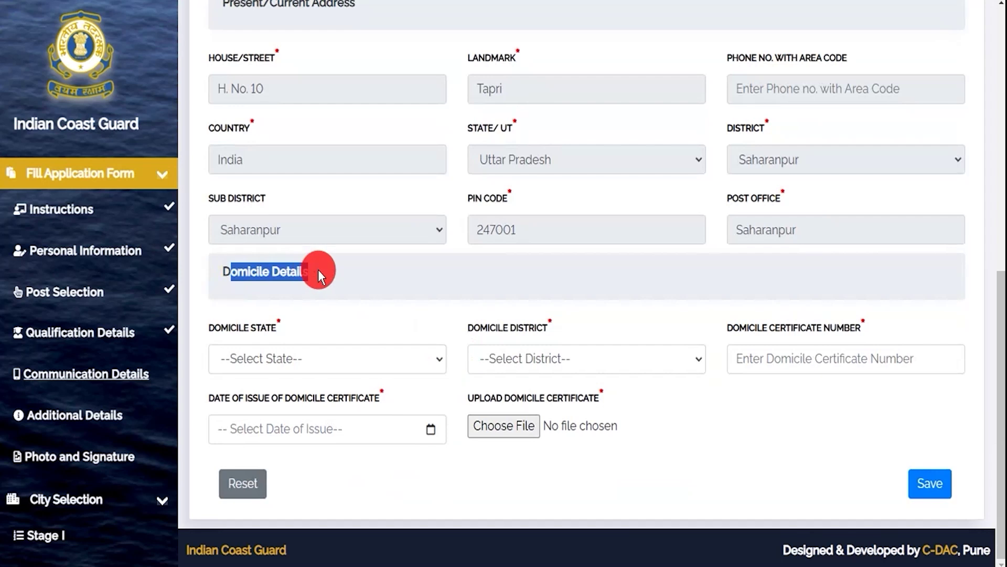
# Set the domicile state to Uttar Pradesh and district to Saharanpur, and enter the certificate number.
pyautogui.click(305, 362)
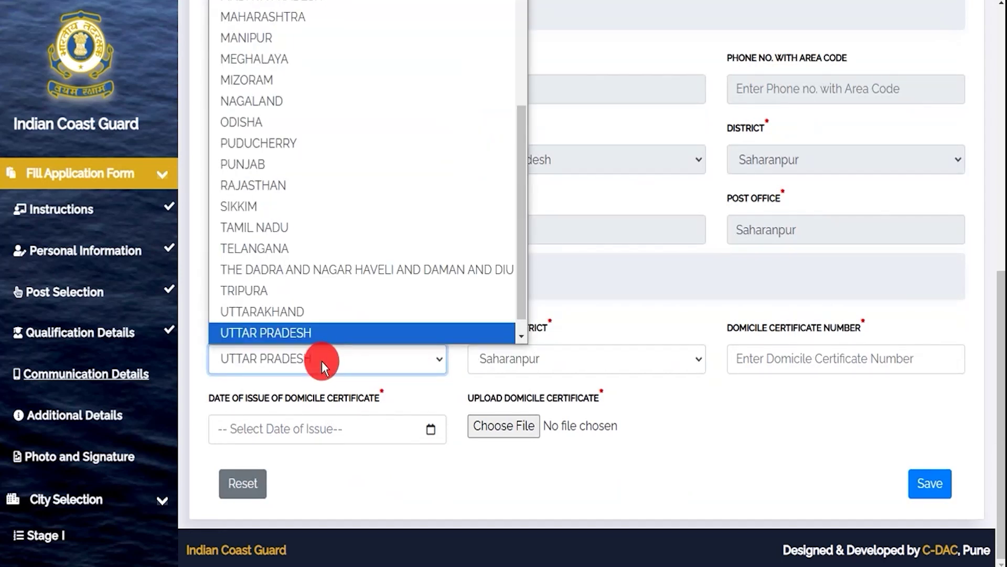
pyautogui.click(311, 339)
pyautogui.click(502, 360)
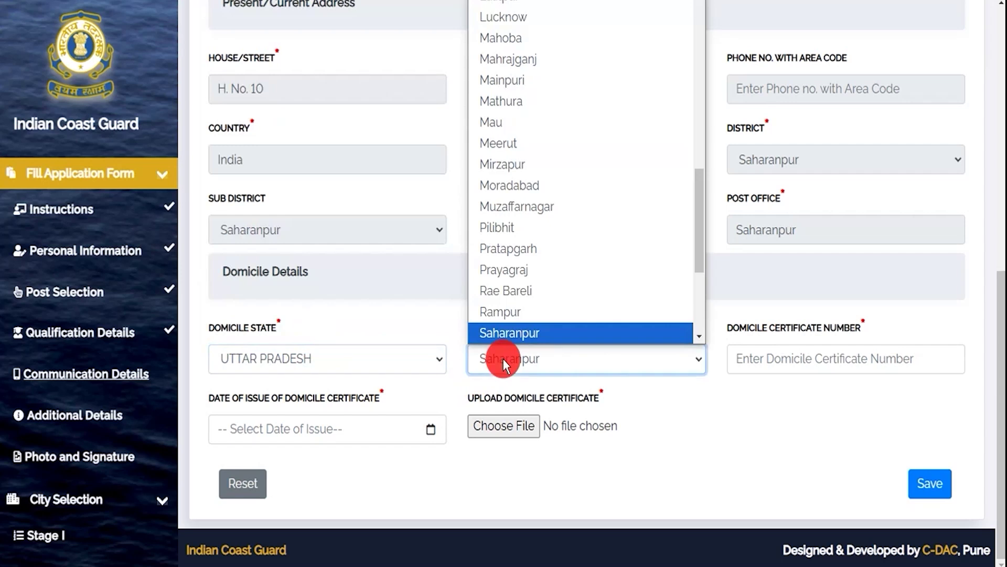
pyautogui.click(505, 359)
pyautogui.click(764, 358)
pyautogui.write('748596')
# Attach 150KB.jpg as the domicile certificate and save the communication details.
pyautogui.click(413, 431)
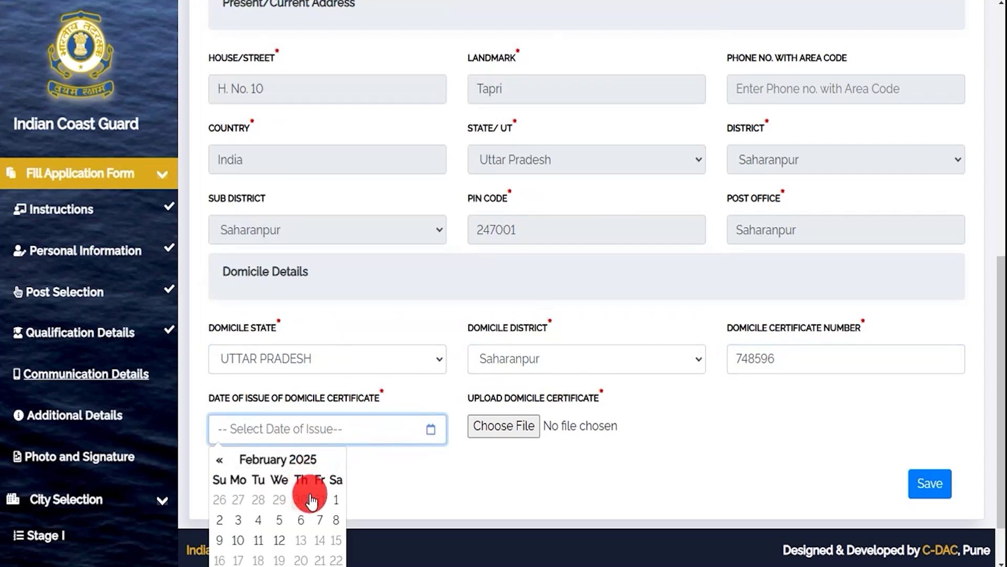
pyautogui.click(540, 480)
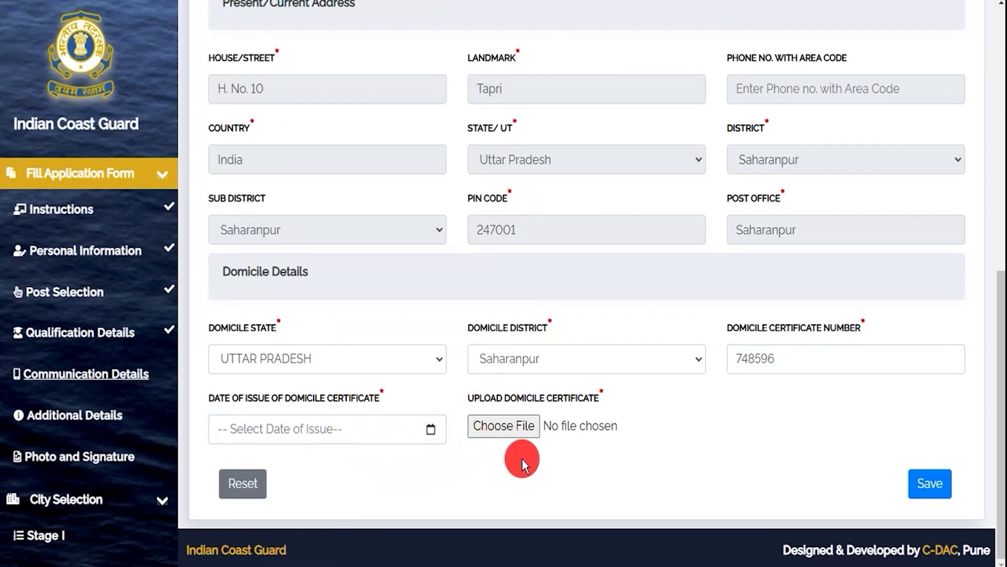
pyautogui.click(503, 426)
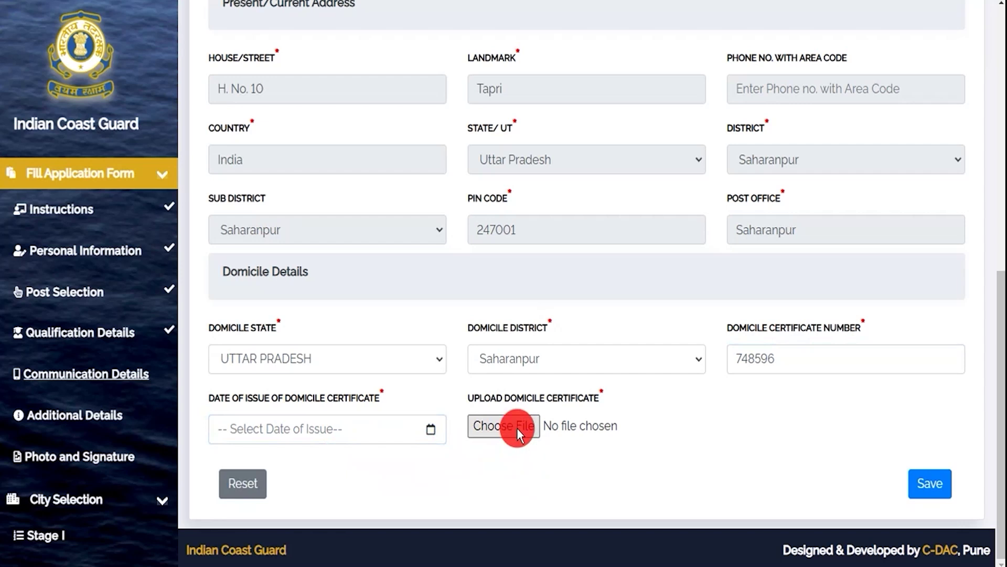
pyautogui.doubleClick(436, 377)
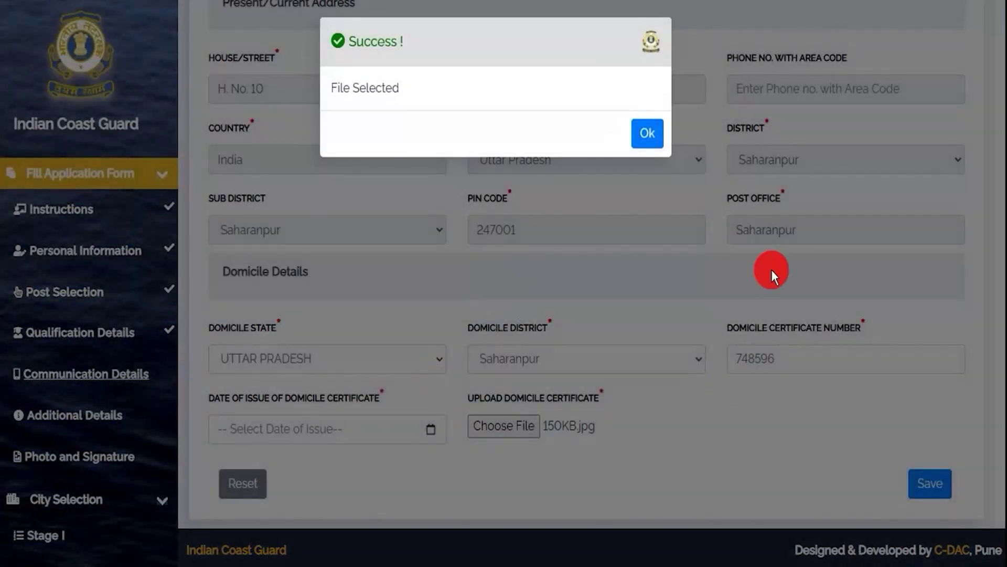
pyautogui.click(647, 128)
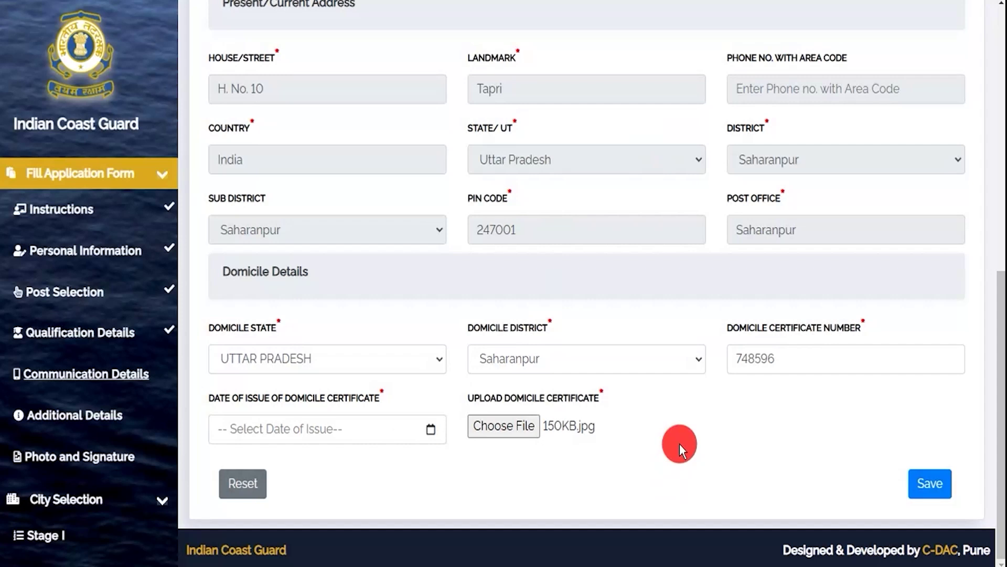
pyautogui.click(926, 496)
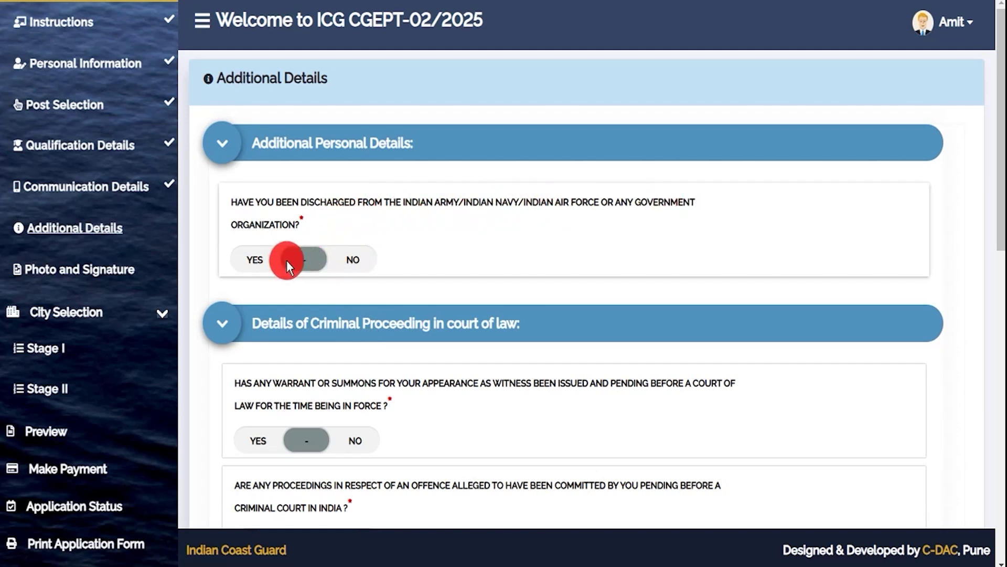
# Answer NO to the discharged-from-service question, replacing the initial Yes.
pyautogui.click(253, 260)
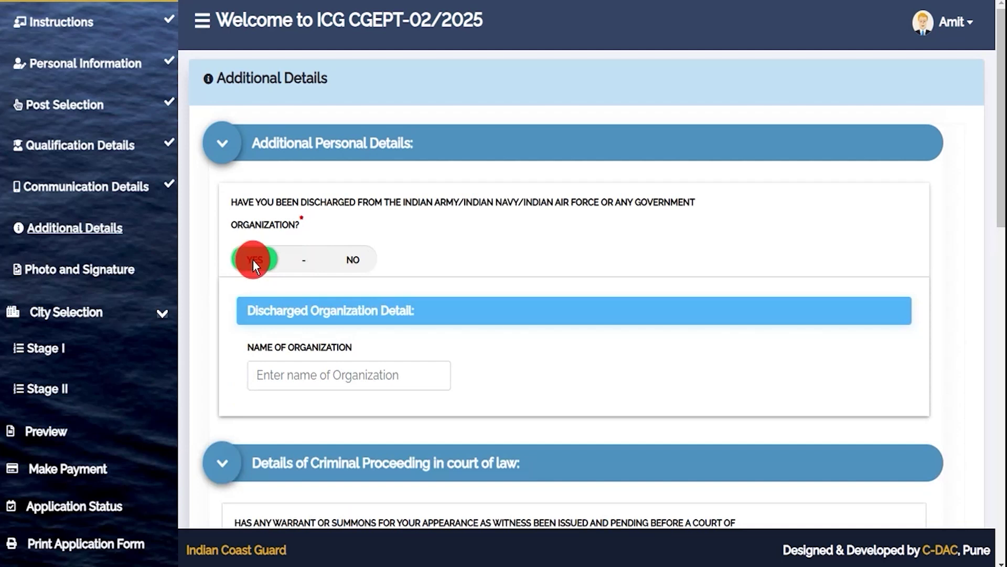
pyautogui.click(286, 378)
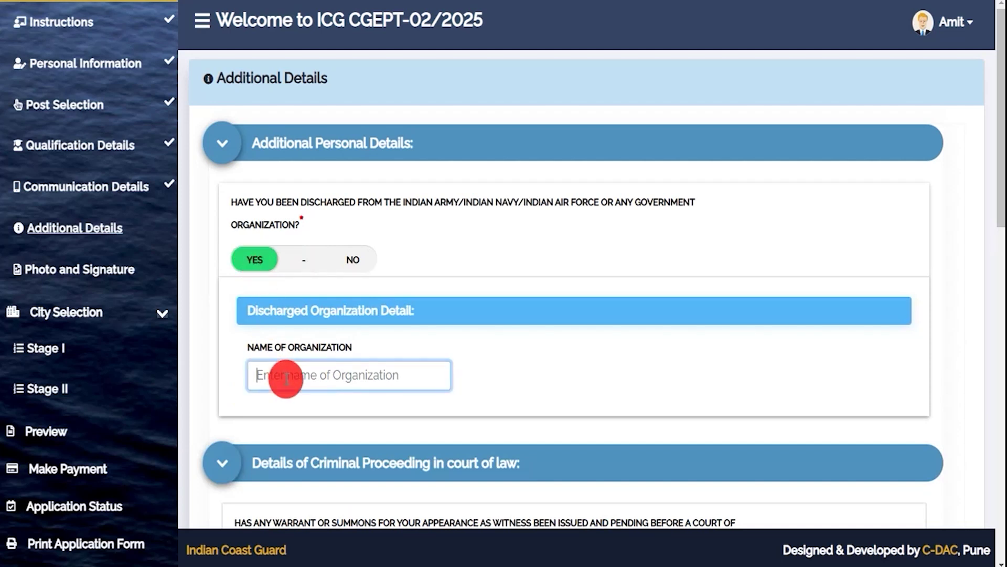
pyautogui.click(352, 260)
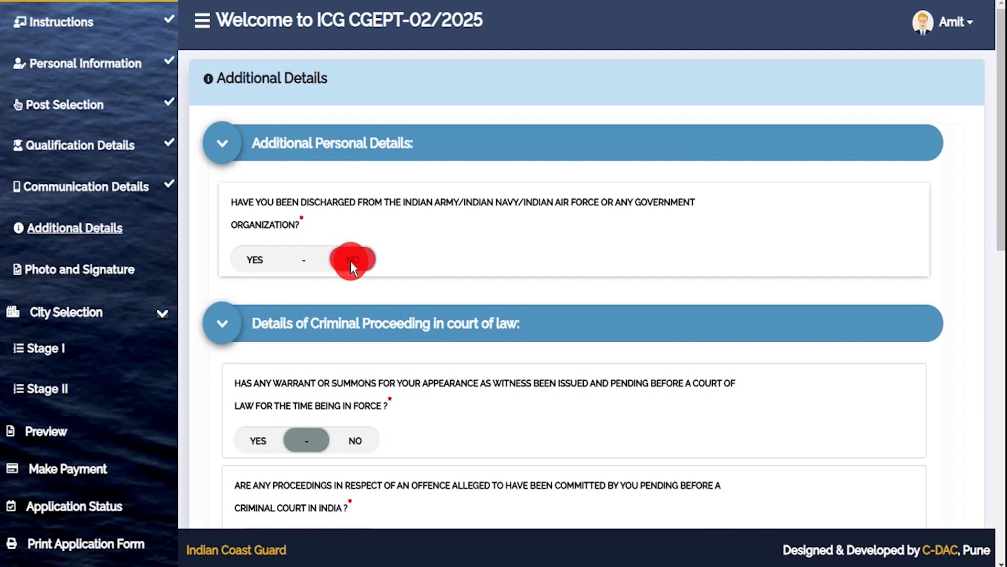
# Answer NO to the summons, criminal proceedings, warrant, conviction, acquittal and debarment questions, then save.
pyautogui.scroll(-3, 426, 360)
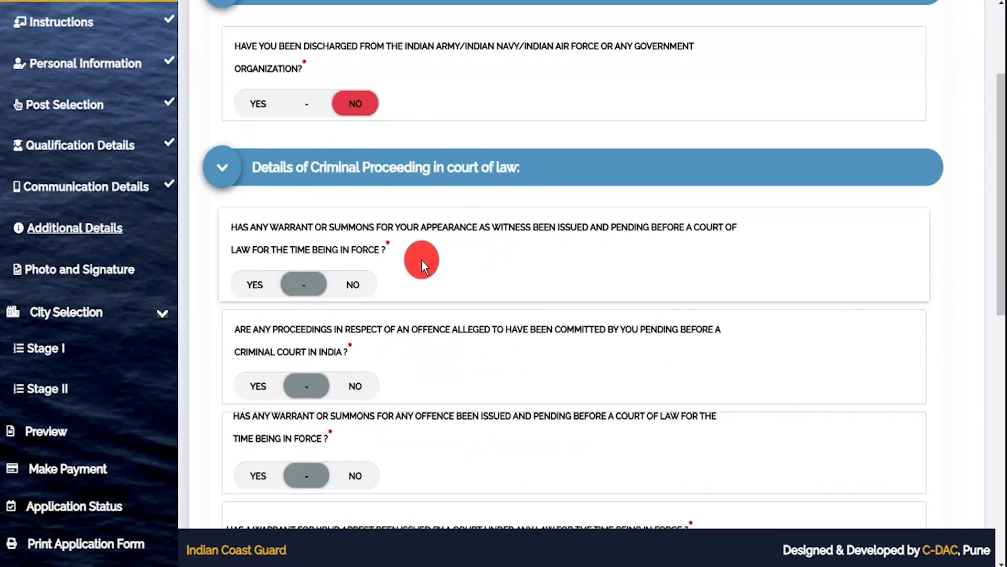
pyautogui.click(354, 285)
pyautogui.scroll(-3, 357, 286)
pyautogui.click(355, 226)
pyautogui.click(357, 317)
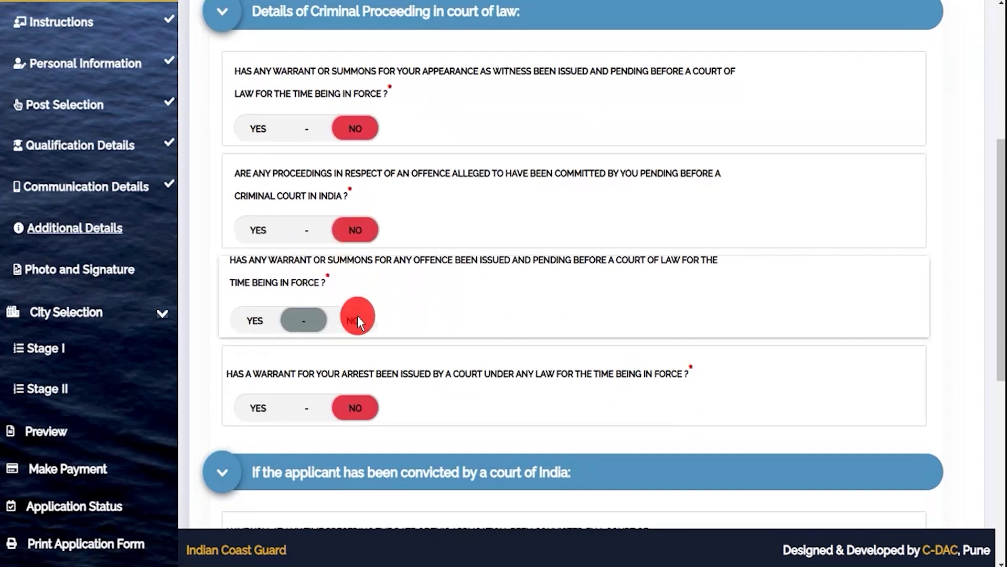
pyautogui.scroll(-4, 372, 315)
pyautogui.click(342, 348)
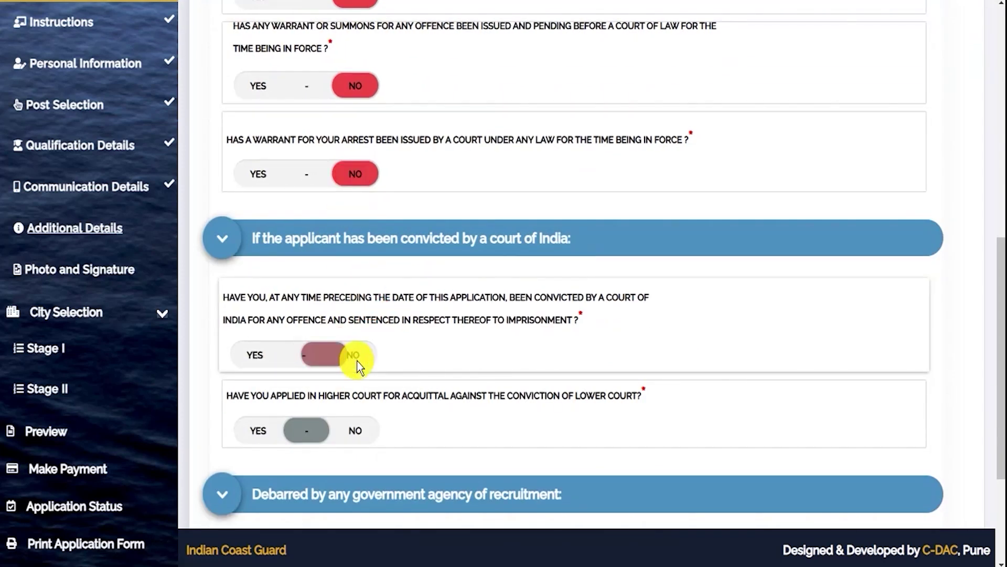
pyautogui.scroll(-3, 356, 357)
pyautogui.scroll(-1, 357, 355)
pyautogui.click(354, 241)
pyautogui.click(355, 426)
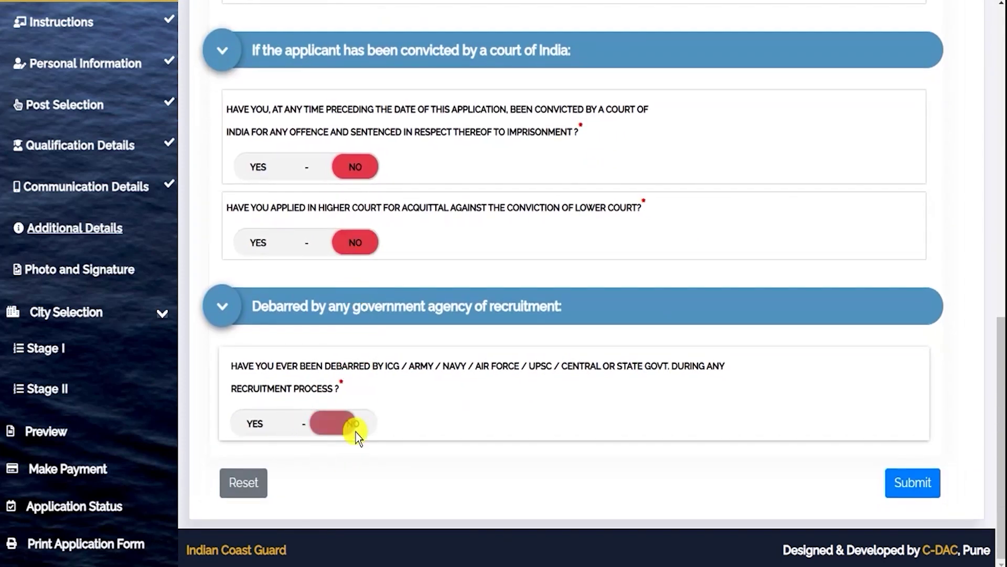
pyautogui.click(897, 480)
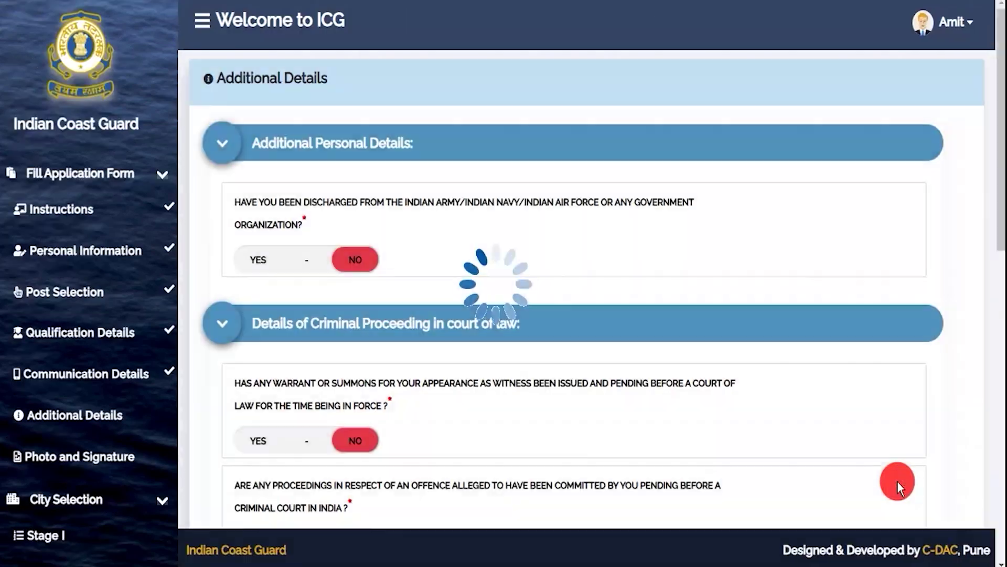
# Dismiss the saved confirmation and note the required photo and signature file names.
pyautogui.click(647, 159)
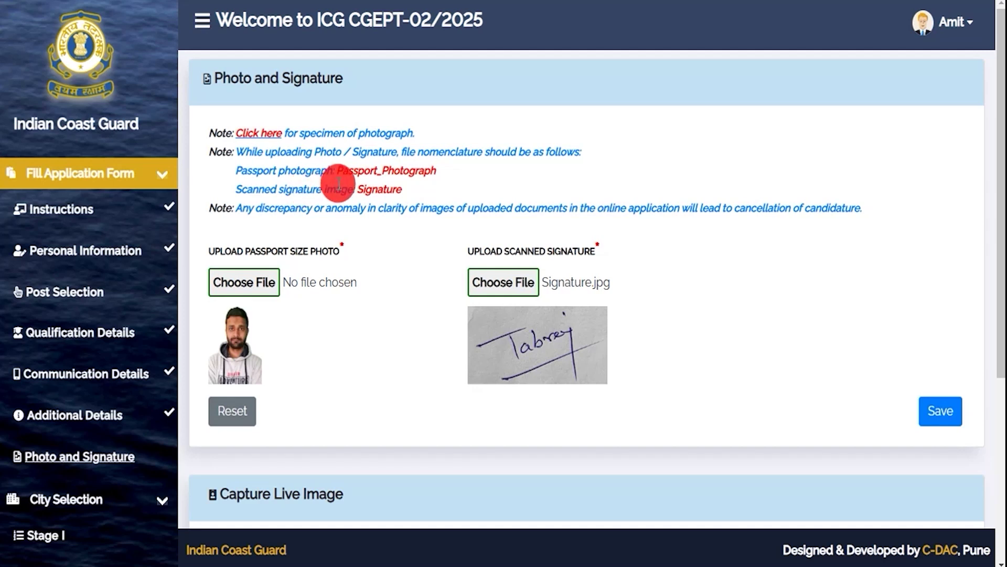
pyautogui.moveTo(342, 171); pyautogui.dragTo(418, 171)
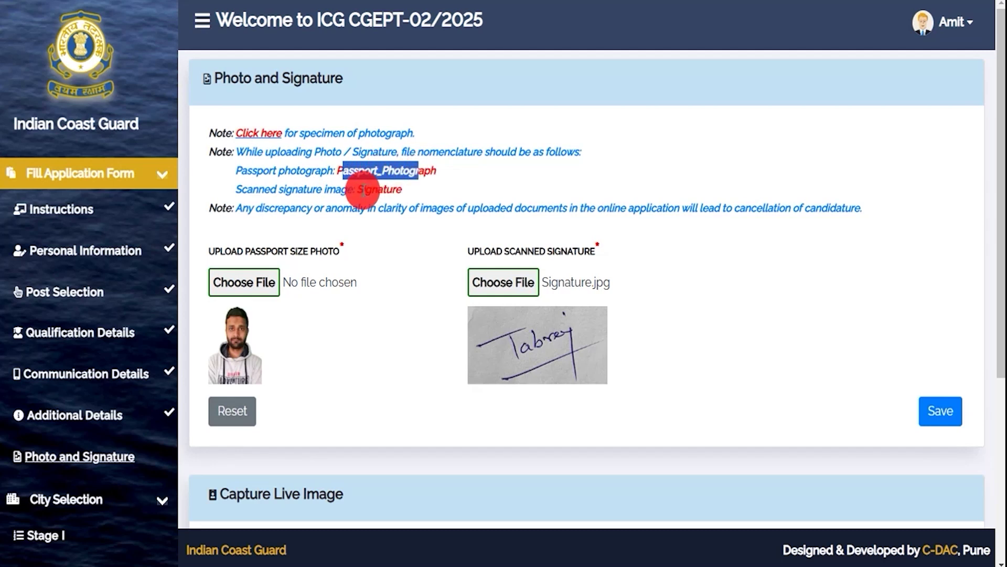
pyautogui.moveTo(363, 190); pyautogui.dragTo(391, 190)
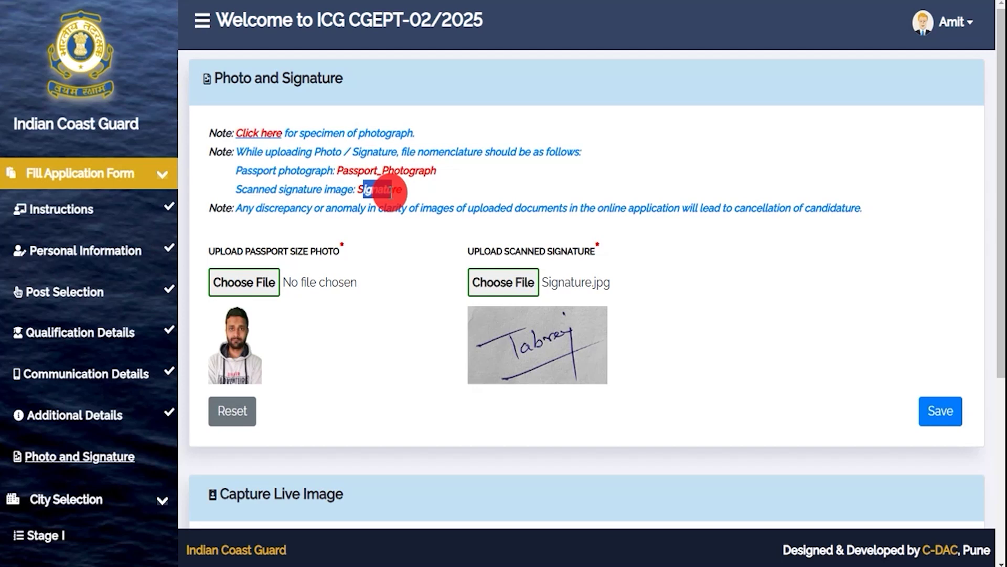
# Upload Passport_Photograph.jpg as the photo, preview the corrected image, and submit it.
pyautogui.click(250, 282)
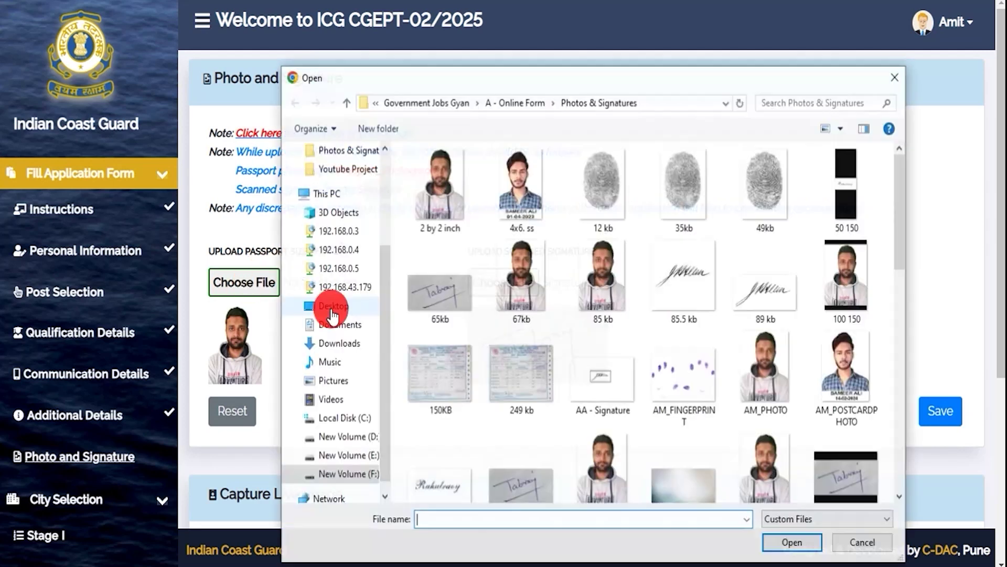
pyautogui.click(599, 286)
pyautogui.press('p')
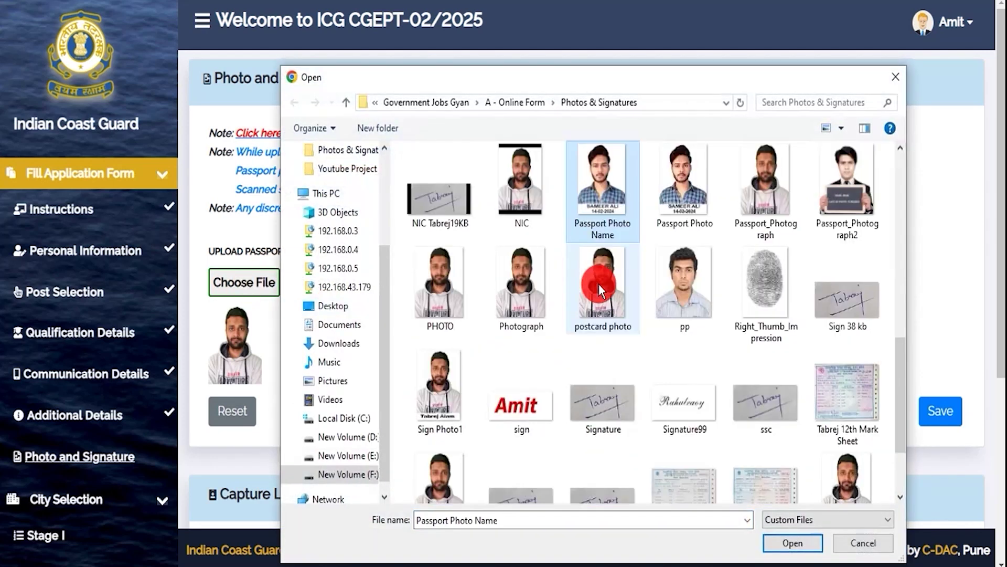
pyautogui.doubleClick(772, 219)
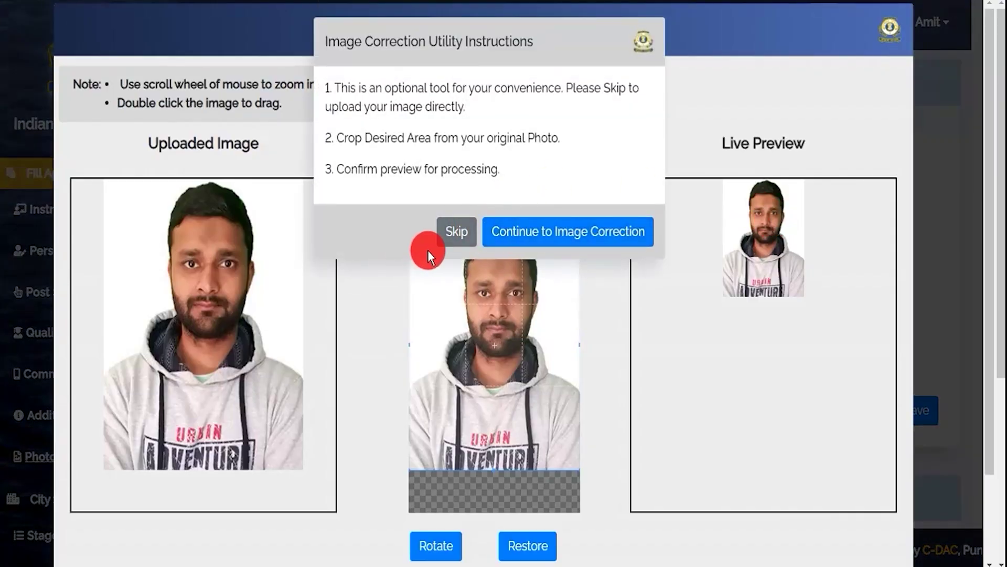
pyautogui.click(561, 236)
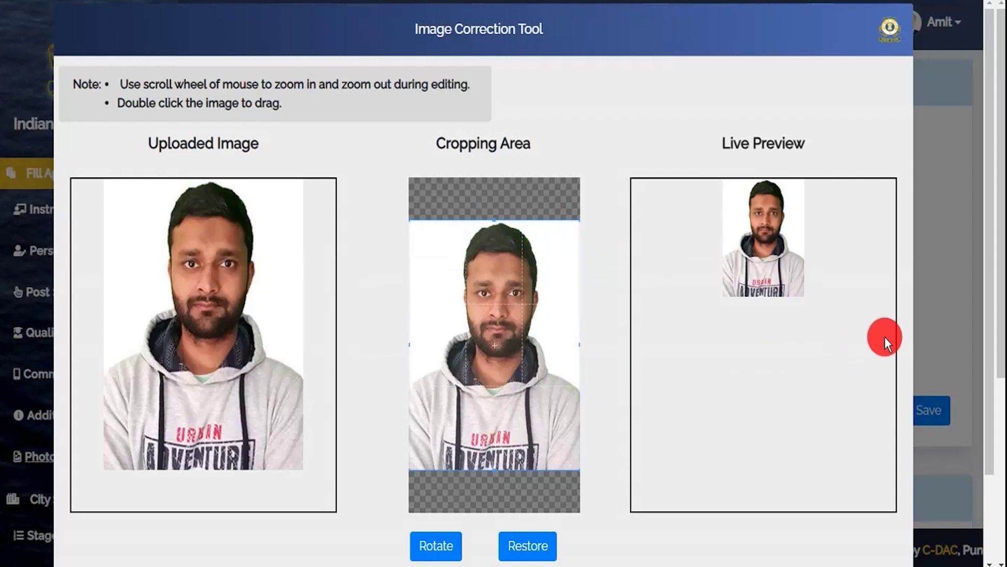
pyautogui.scroll(-2, 928, 317)
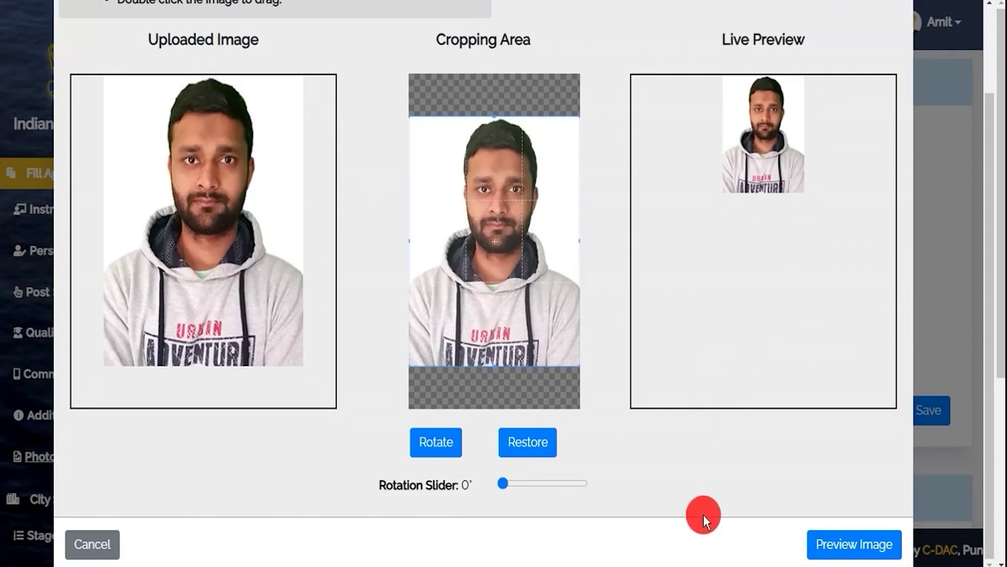
pyautogui.click(829, 544)
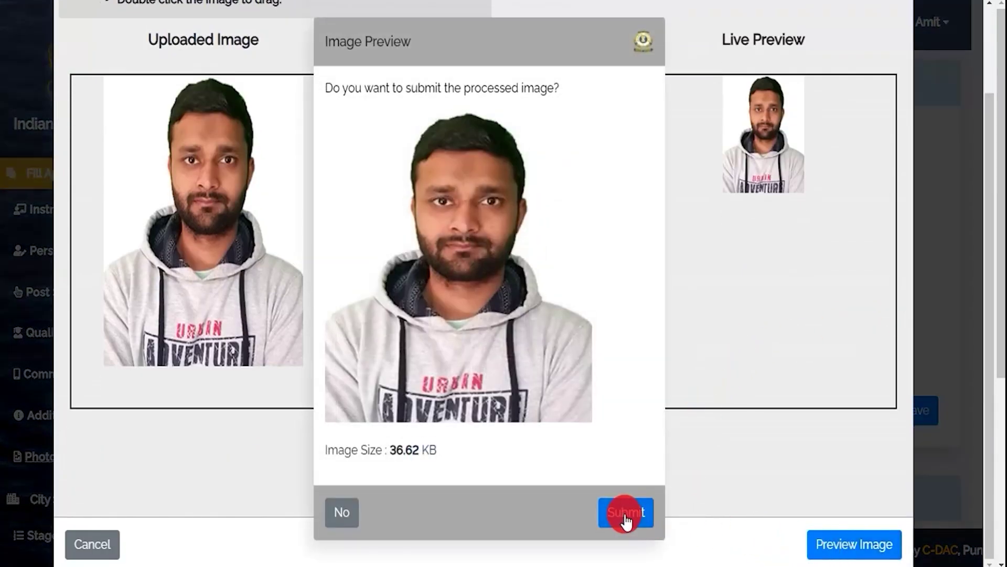
pyautogui.click(626, 517)
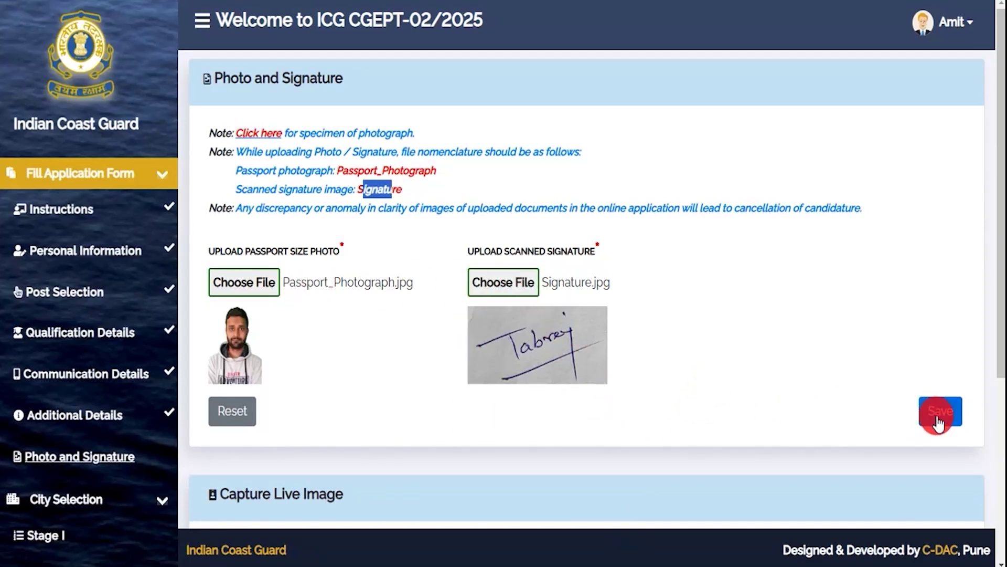
# Set the first exam city preference to Assam – Dibrugarh.
pyautogui.scroll(-5, 653, 411)
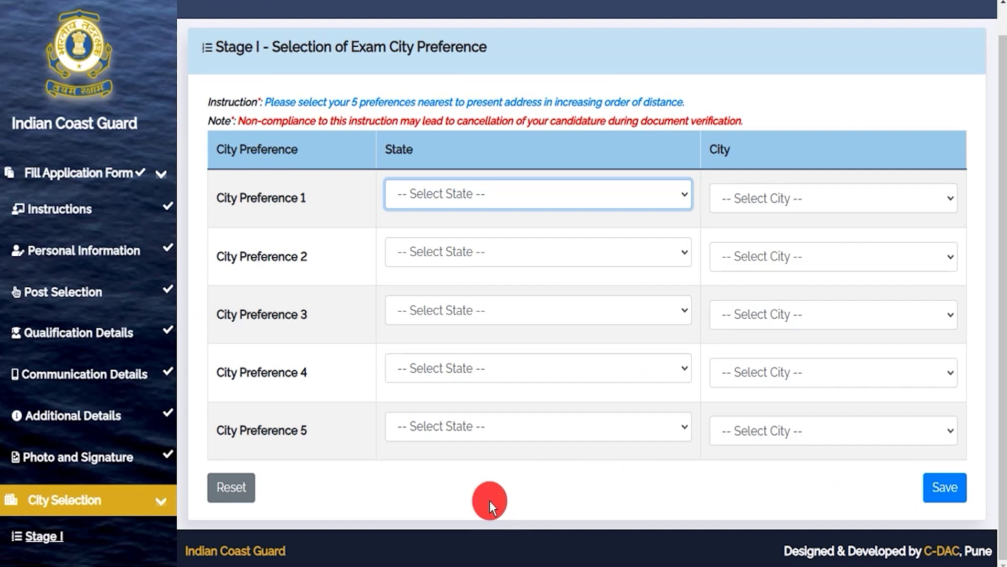
pyautogui.click(484, 195)
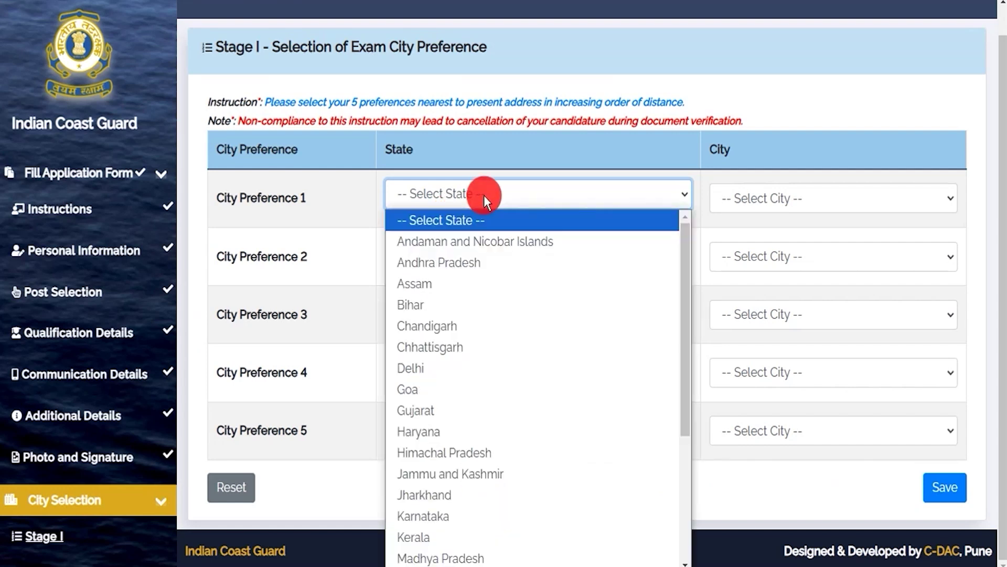
pyautogui.click(435, 290)
pyautogui.click(747, 203)
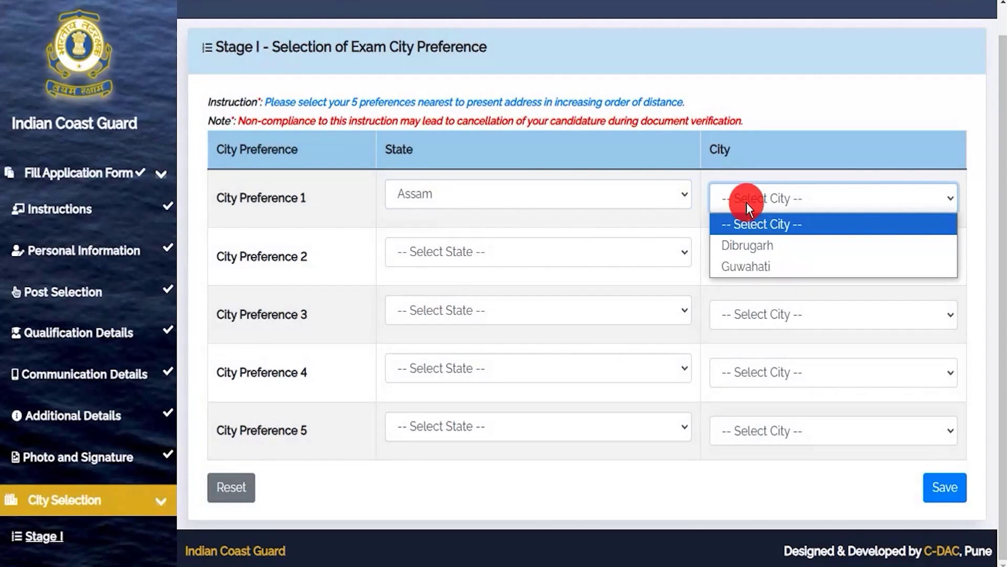
pyautogui.click(747, 246)
# Set the second exam city preference to Jharkhand – Jamshedpur.
pyautogui.click(440, 259)
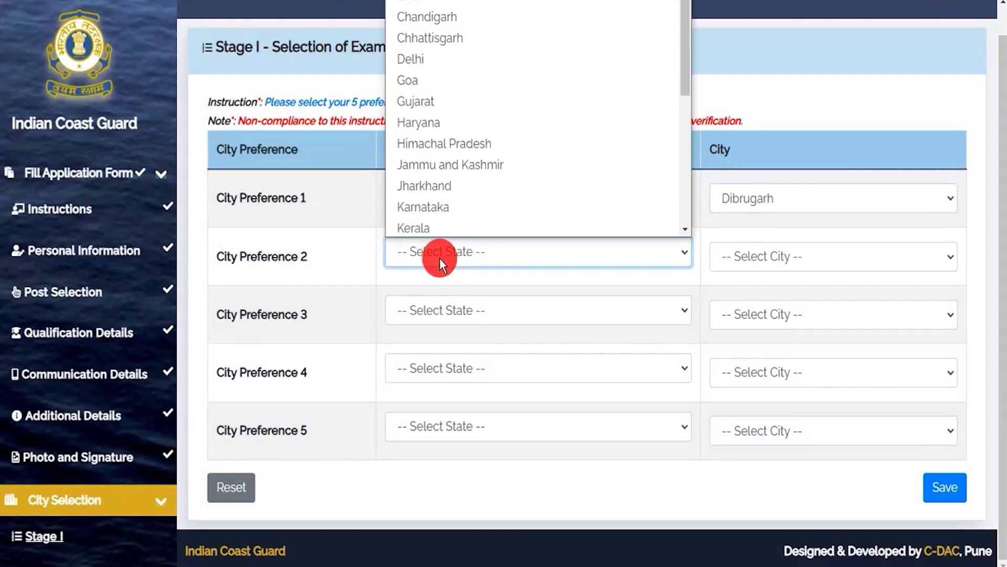
pyautogui.click(437, 186)
pyautogui.click(758, 260)
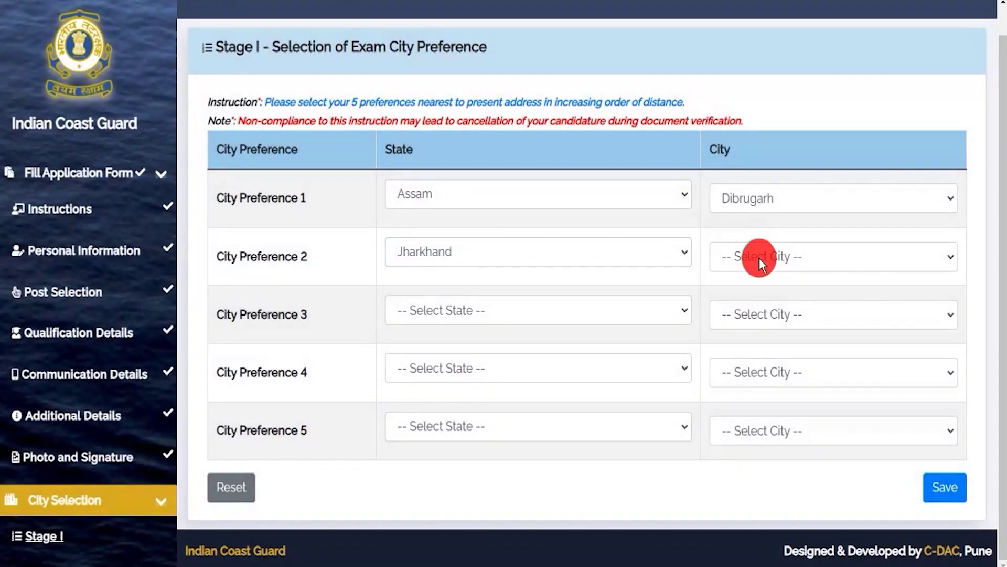
pyautogui.click(826, 262)
pyautogui.click(761, 326)
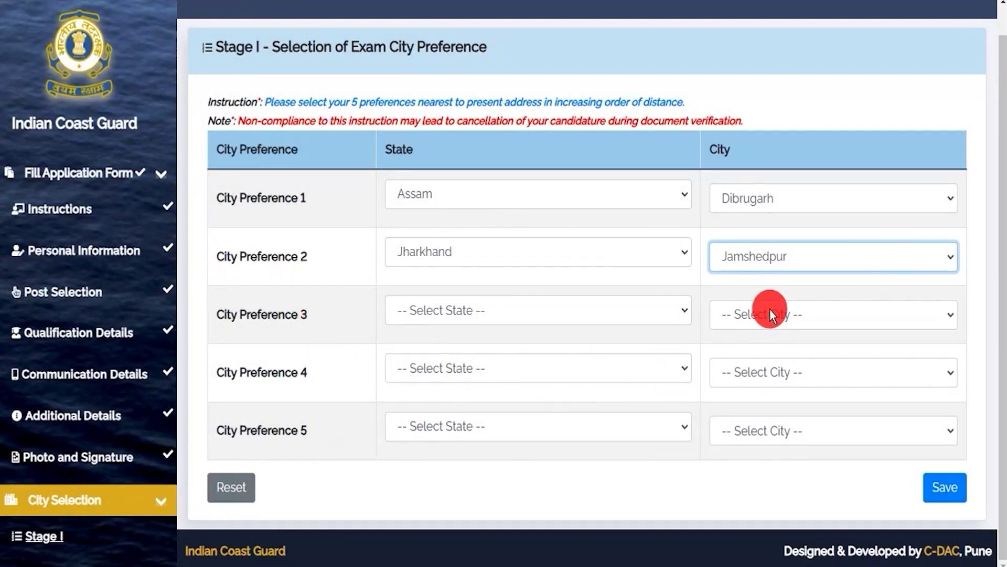
pyautogui.click(948, 490)
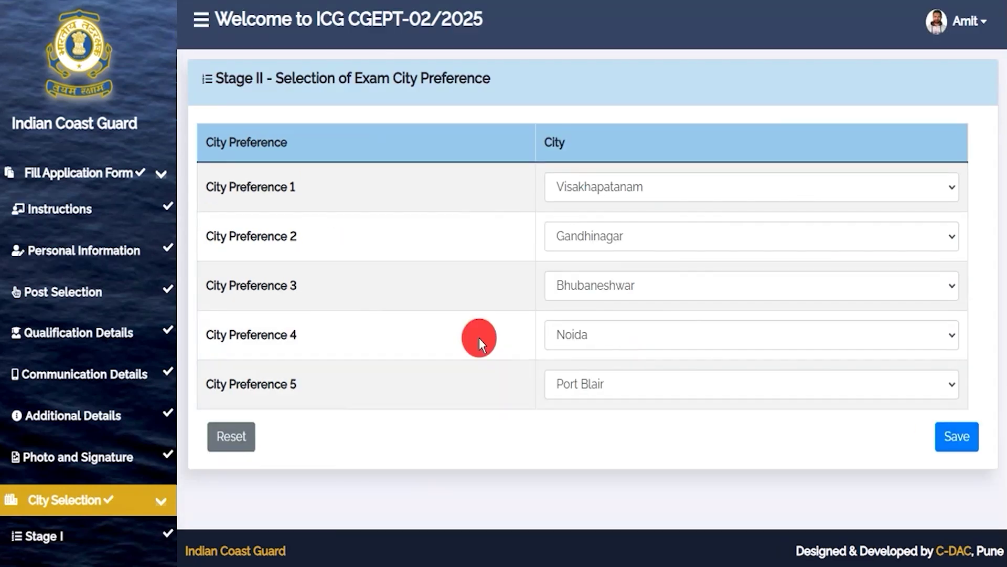
pyautogui.moveTo(233, 80); pyautogui.dragTo(346, 78)
pyautogui.moveTo(351, 78); pyautogui.dragTo(439, 76)
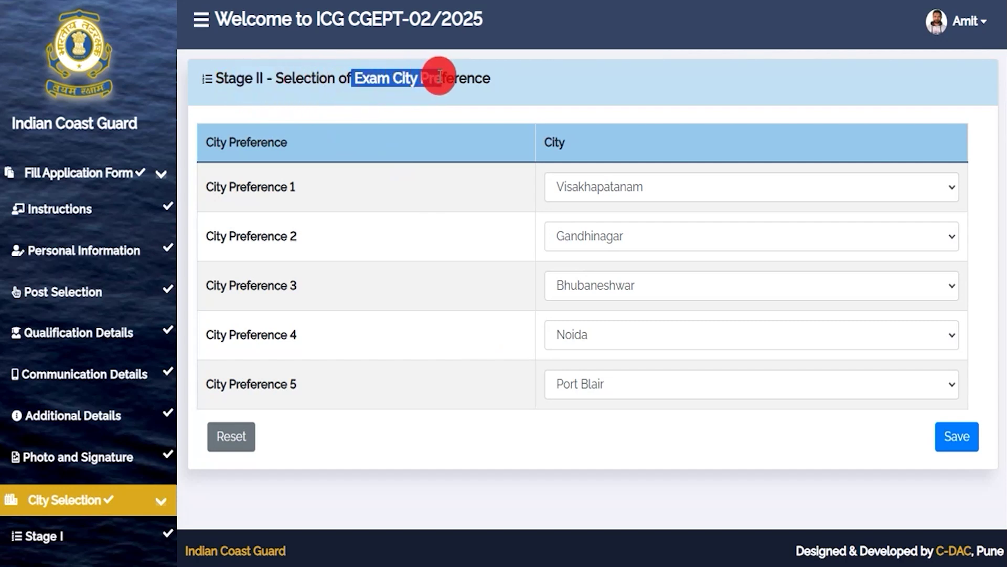
pyautogui.moveTo(268, 385); pyautogui.dragTo(314, 385)
pyautogui.moveTo(274, 335); pyautogui.dragTo(291, 334)
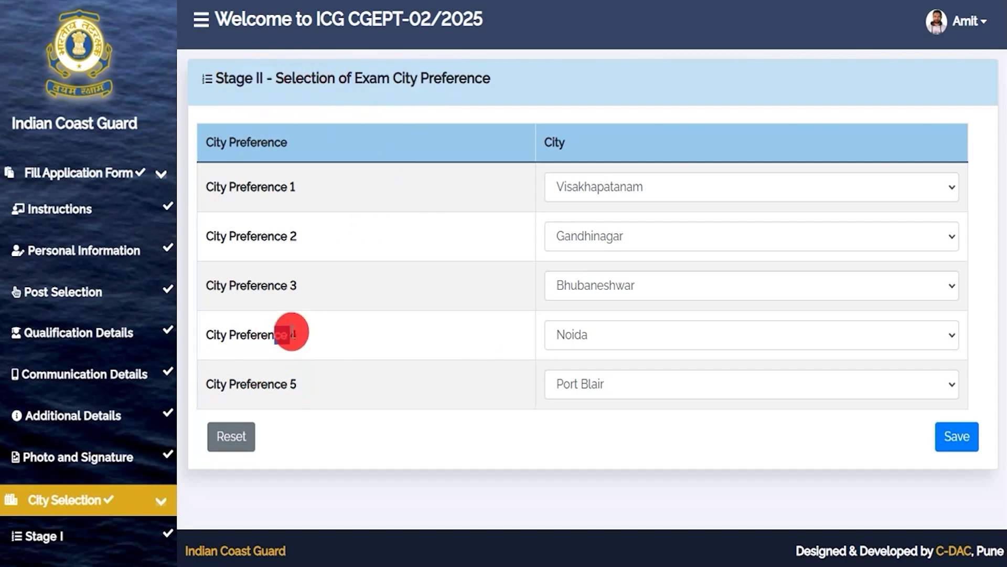
pyautogui.moveTo(256, 285); pyautogui.dragTo(270, 285)
pyautogui.moveTo(256, 237); pyautogui.dragTo(269, 237)
pyautogui.moveTo(257, 190); pyautogui.dragTo(275, 191)
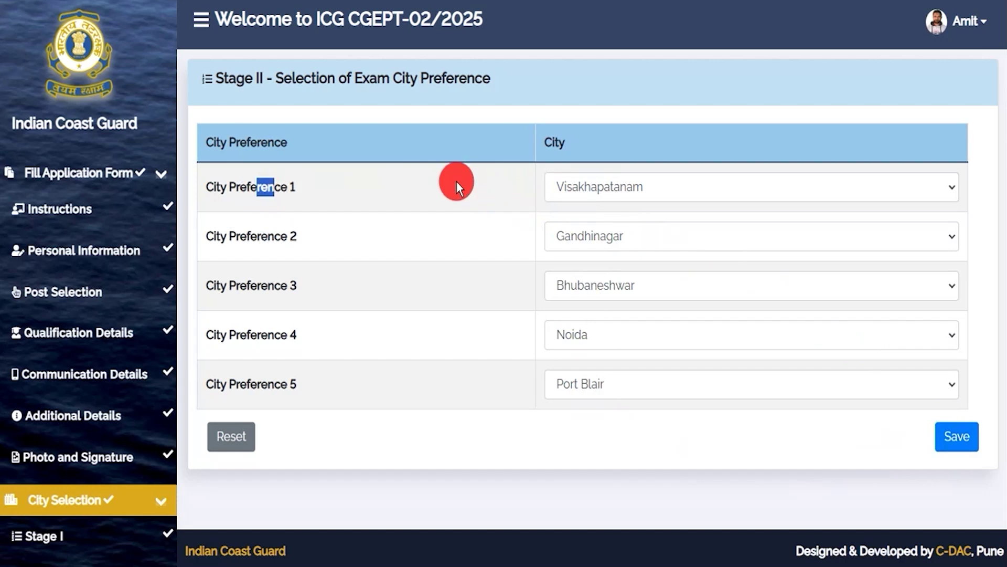
# Save the Stage II city preferences and scroll past the ticked declarations to the print-preview questions.
pyautogui.click(955, 436)
pyautogui.scroll(-3, 571, 312)
pyautogui.scroll(-20, 571, 311)
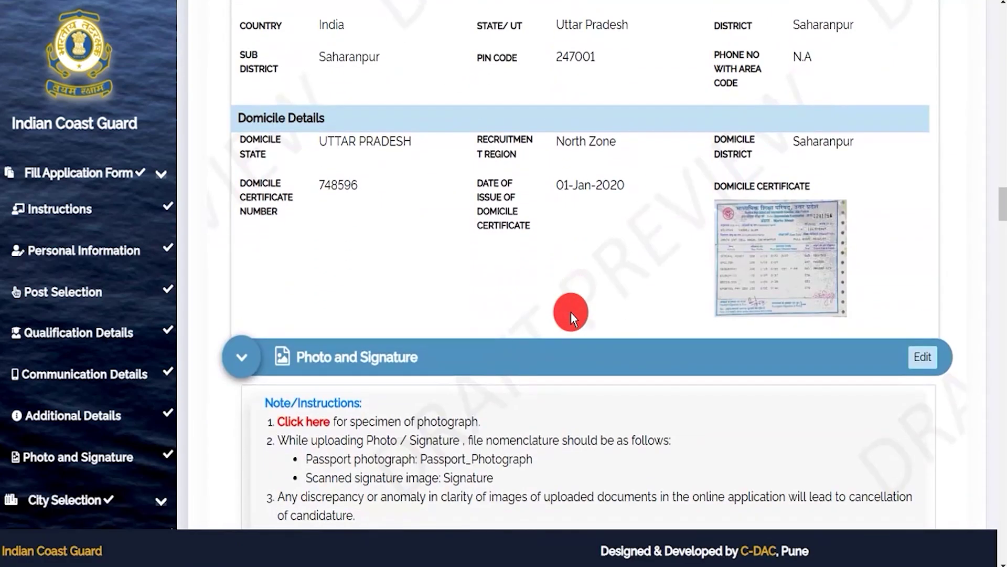
pyautogui.scroll(-20, 571, 312)
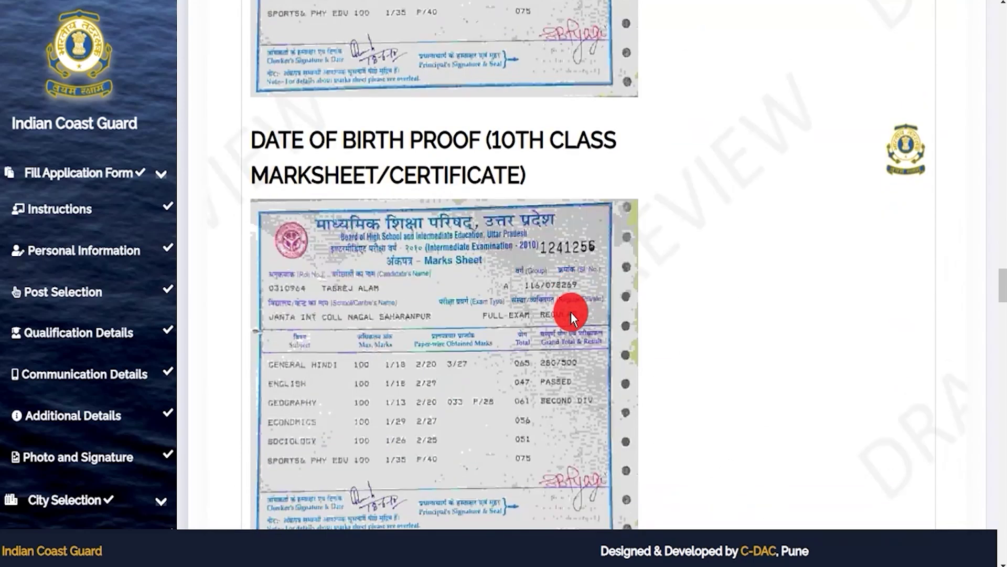
pyautogui.scroll(-20, 571, 312)
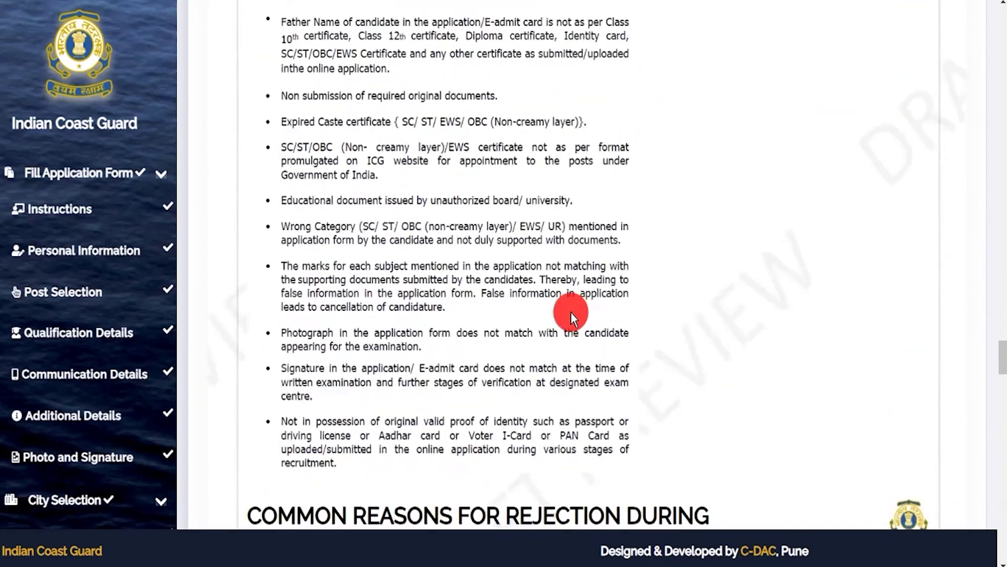
pyautogui.scroll(-10, 571, 312)
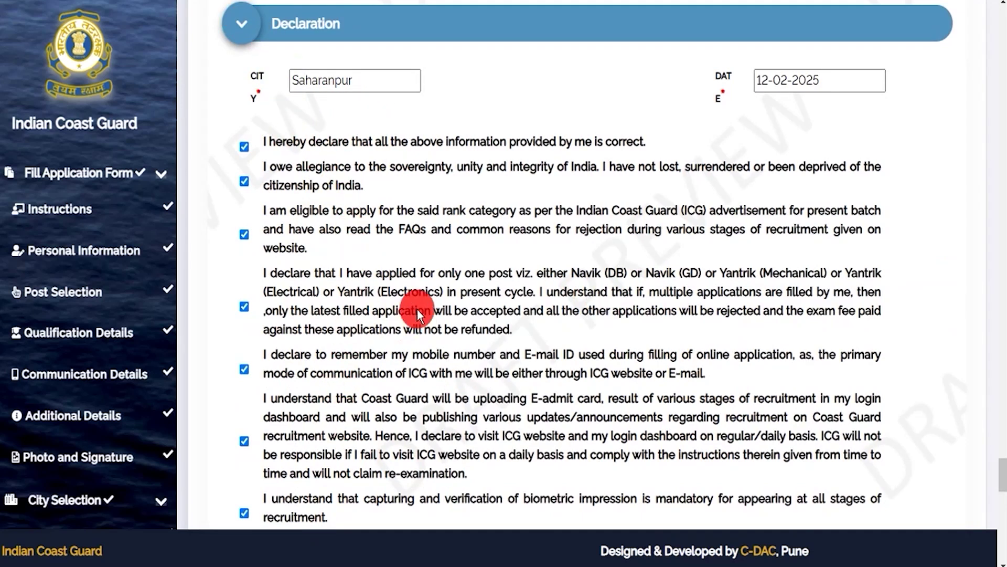
pyautogui.scroll(-1, 301, 156)
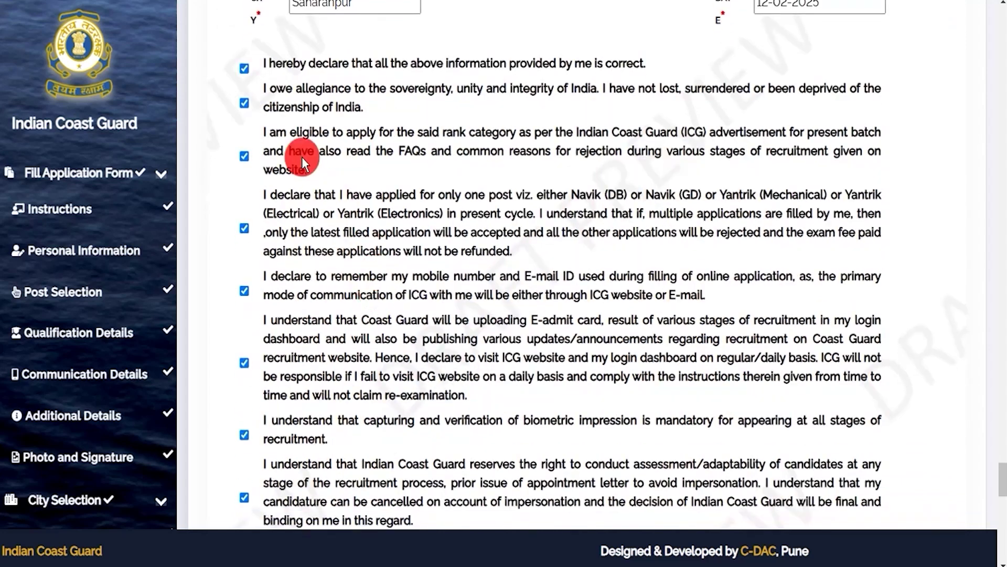
pyautogui.scroll(-15, 233, 274)
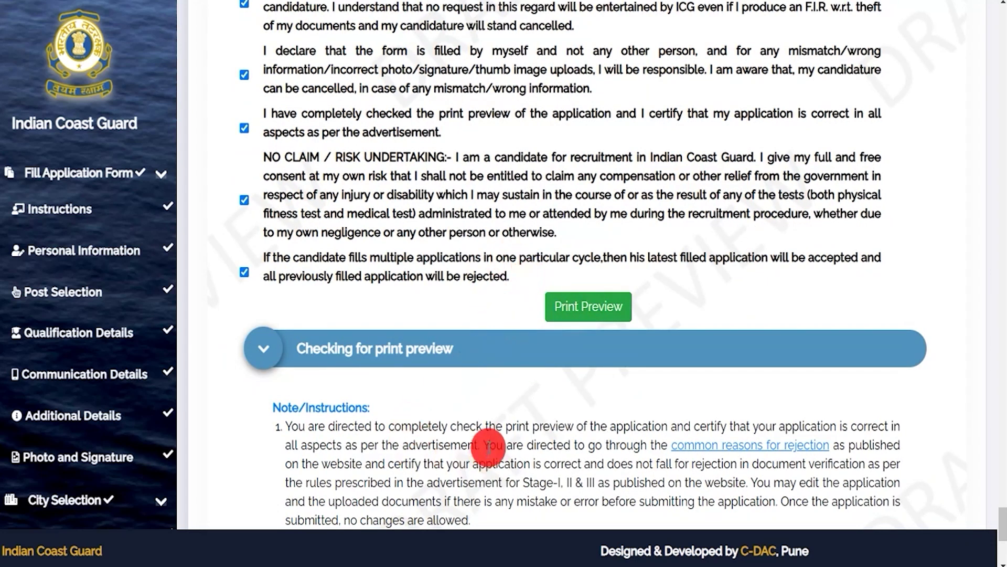
pyautogui.scroll(-5, 487, 450)
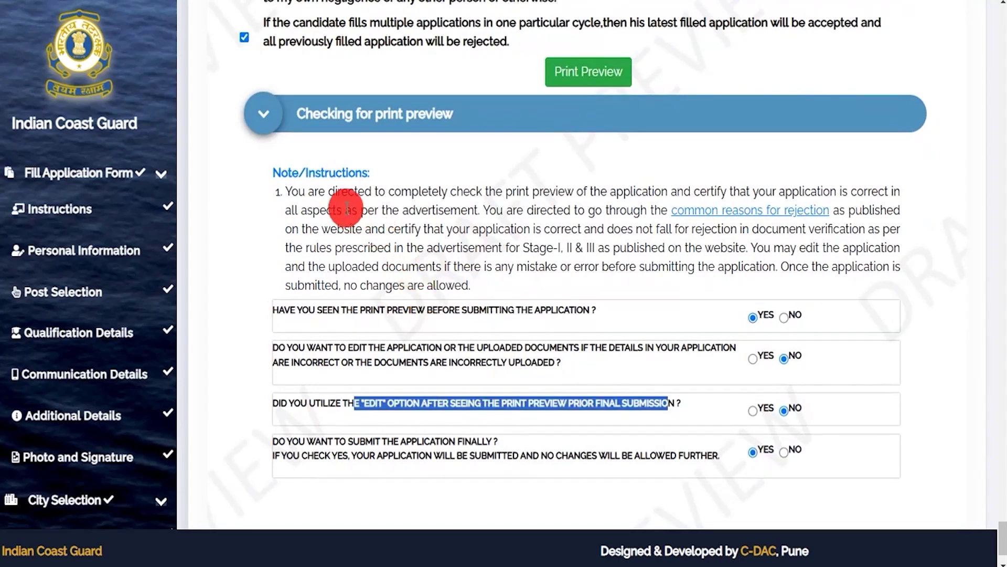
# Answer the print-preview checks: preview seen Yes, edits No, edits made No, final submission Yes.
pyautogui.moveTo(338, 193); pyautogui.dragTo(472, 253)
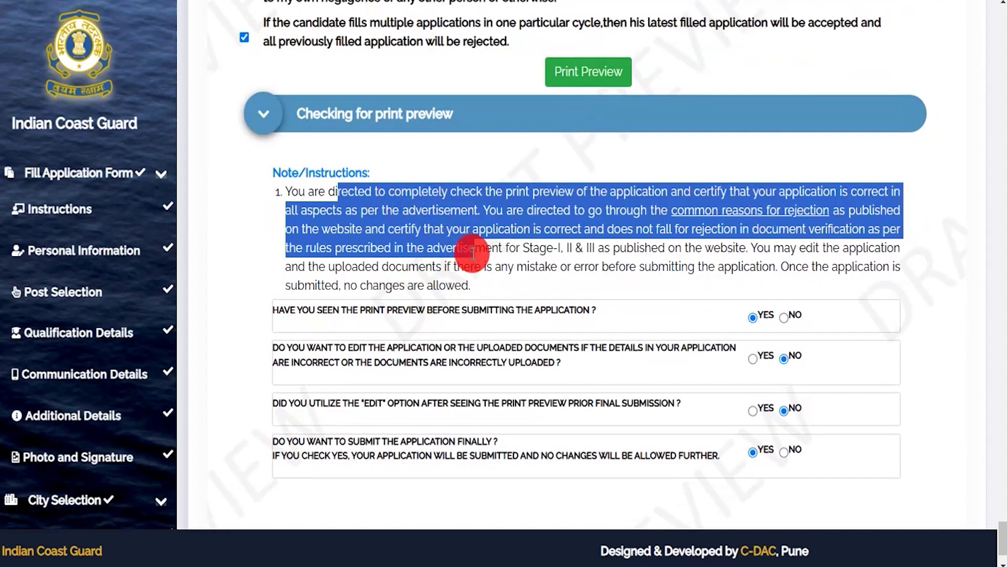
pyautogui.moveTo(473, 253); pyautogui.dragTo(475, 253)
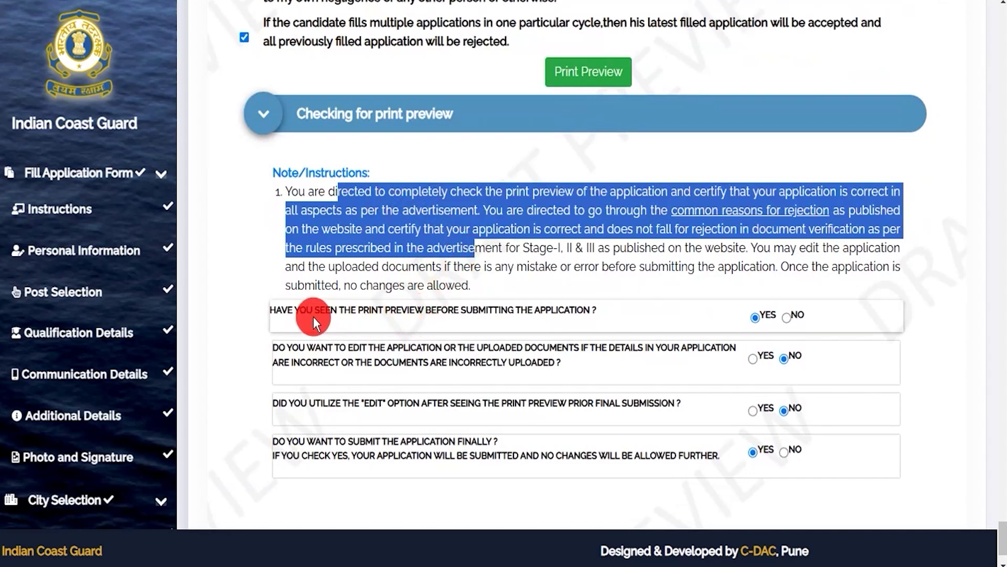
pyautogui.moveTo(290, 311); pyautogui.dragTo(304, 310)
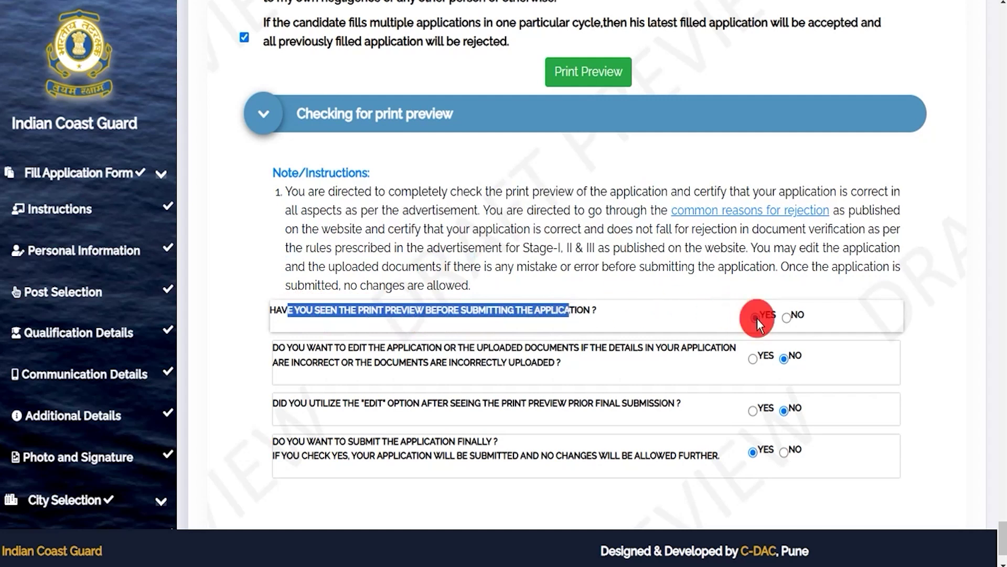
pyautogui.click(299, 348)
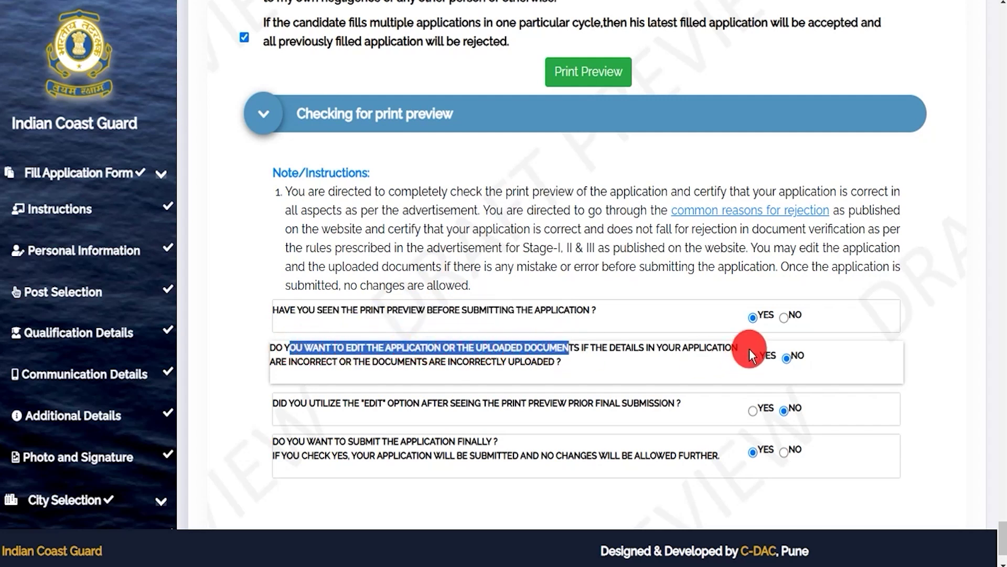
pyautogui.click(785, 358)
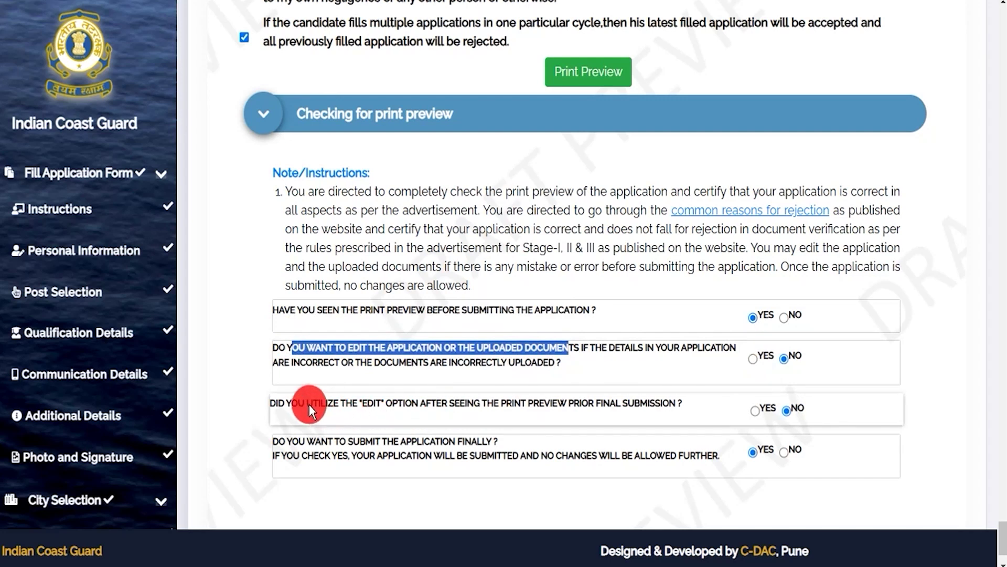
pyautogui.moveTo(299, 403); pyautogui.dragTo(474, 403)
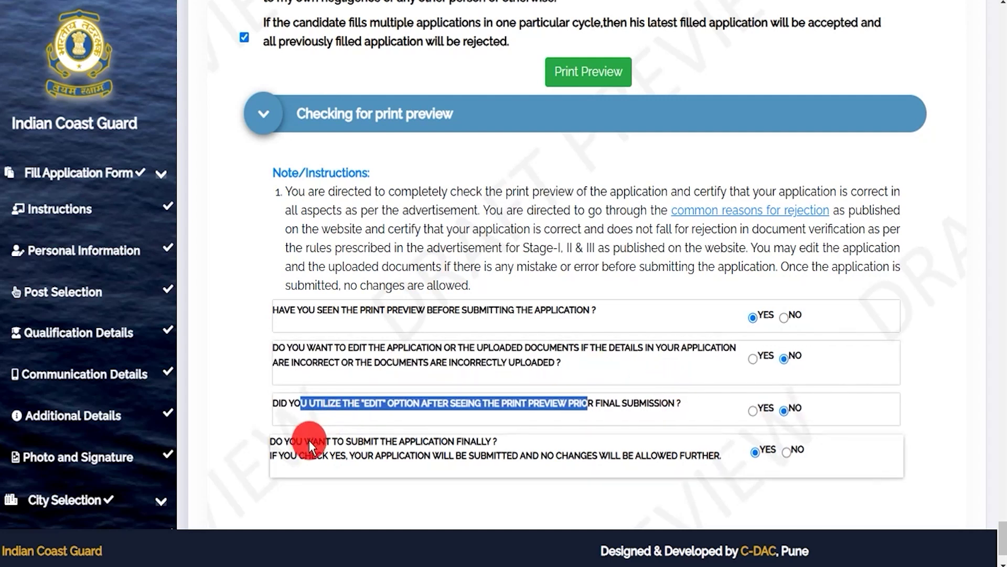
pyautogui.moveTo(287, 442); pyautogui.dragTo(433, 443)
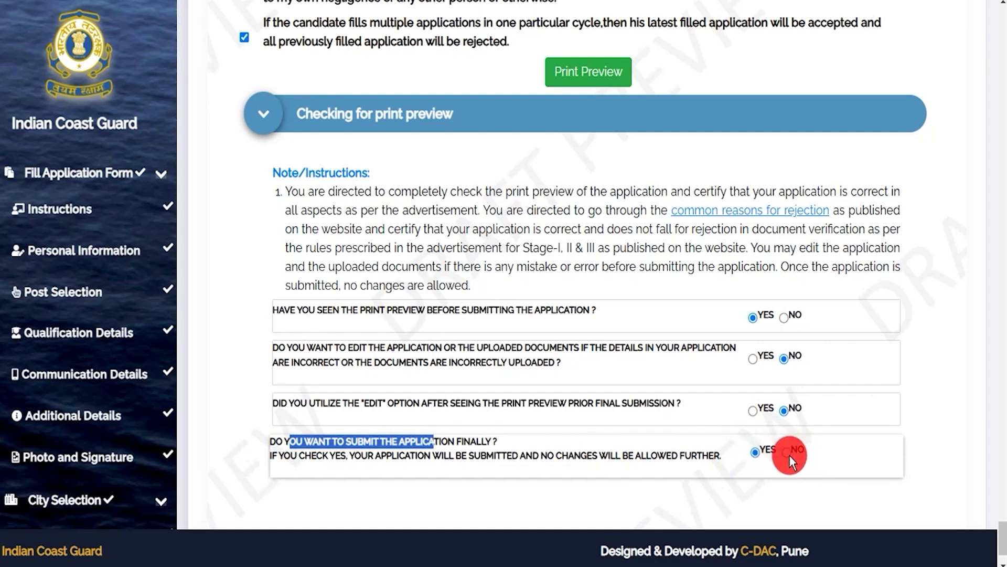
pyautogui.click(755, 453)
pyautogui.scroll(-2, 756, 455)
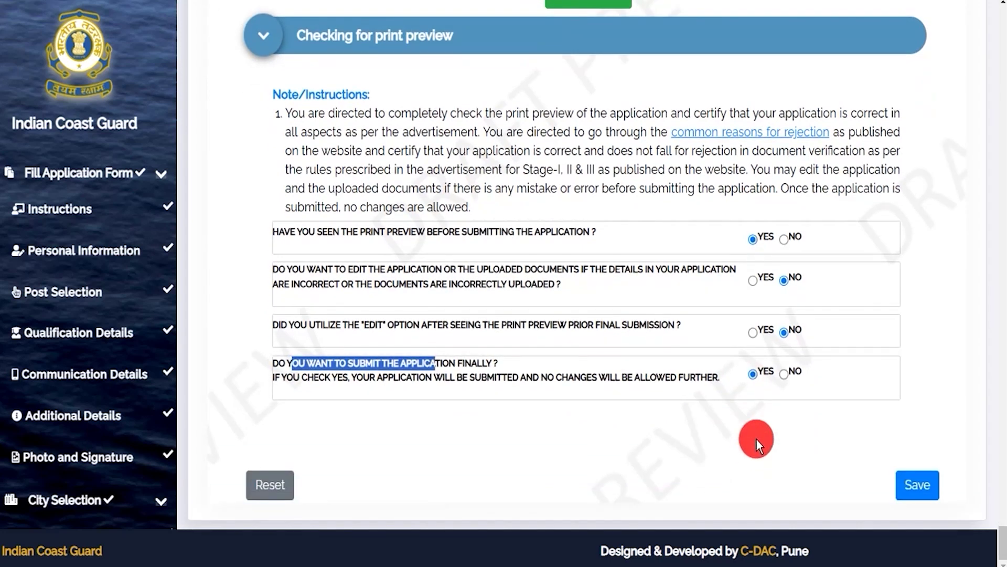
# Save the answers, accept the information-is-true declaration, and confirm the application details.
pyautogui.click(926, 496)
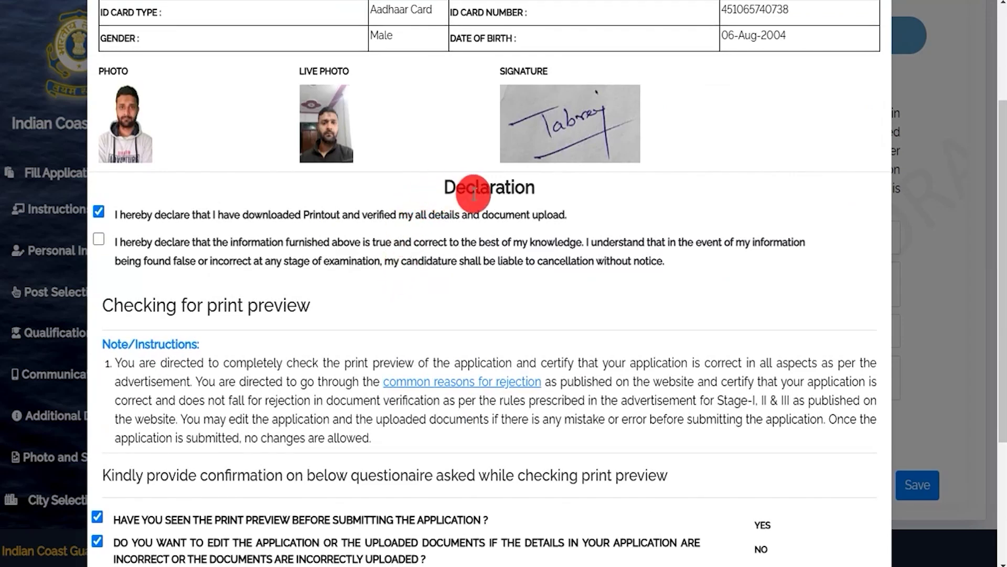
pyautogui.click(97, 241)
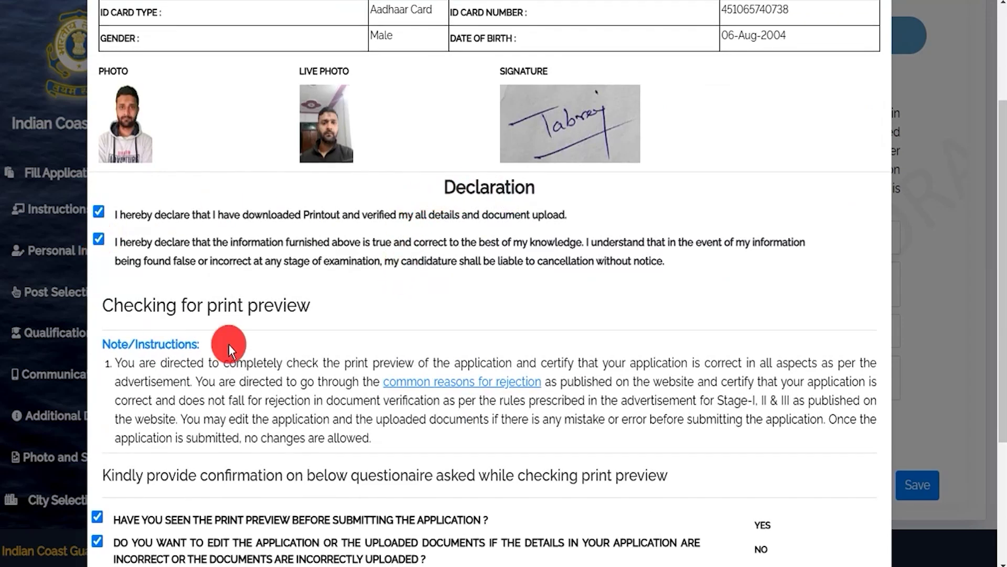
pyautogui.scroll(-3, 229, 344)
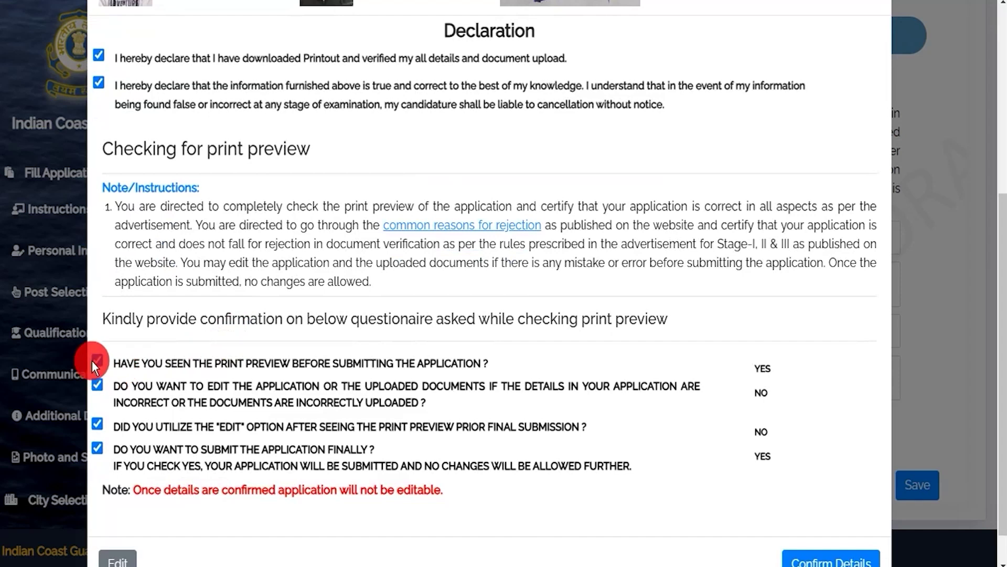
pyautogui.scroll(-1, 319, 417)
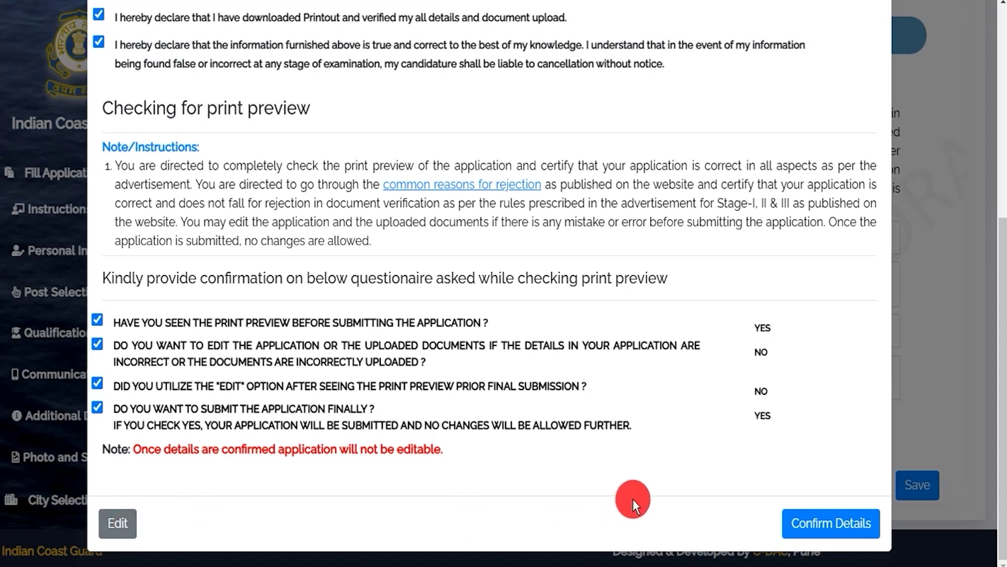
pyautogui.click(819, 525)
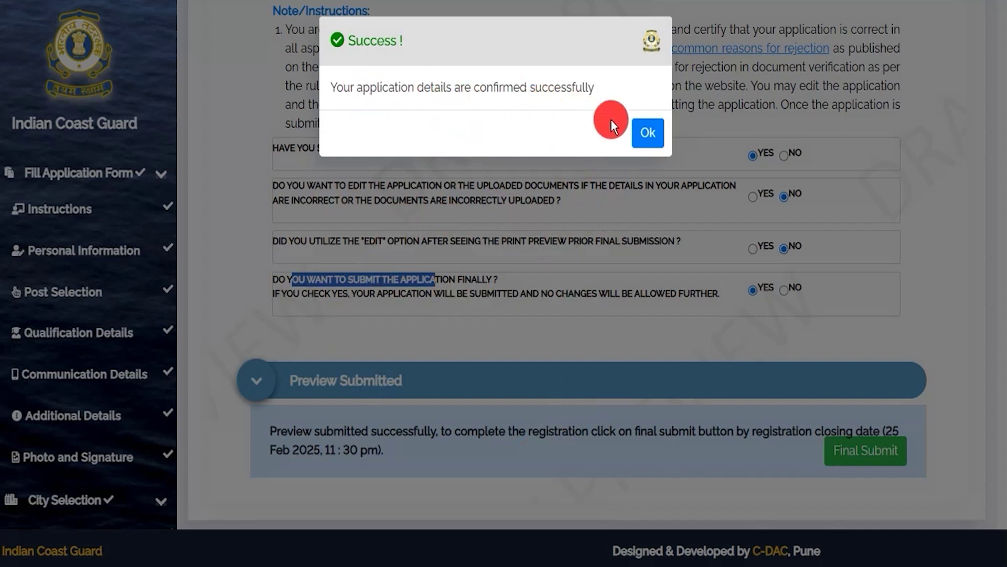
# Acknowledge the success message, final-submit the application, and note the SC/ST no-fee rule.
pyautogui.click(646, 131)
pyautogui.click(843, 501)
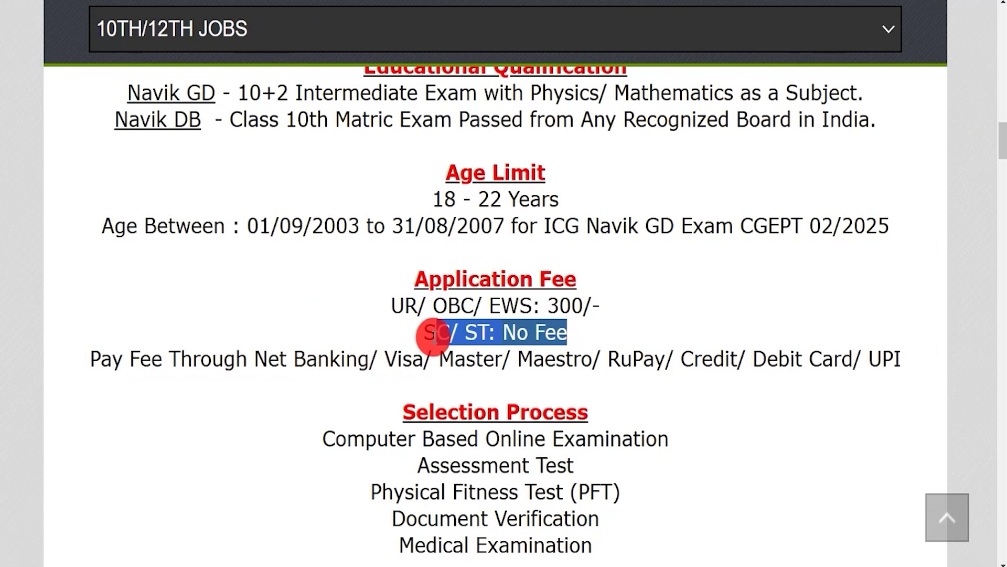
pyautogui.moveTo(424, 336); pyautogui.dragTo(565, 337)
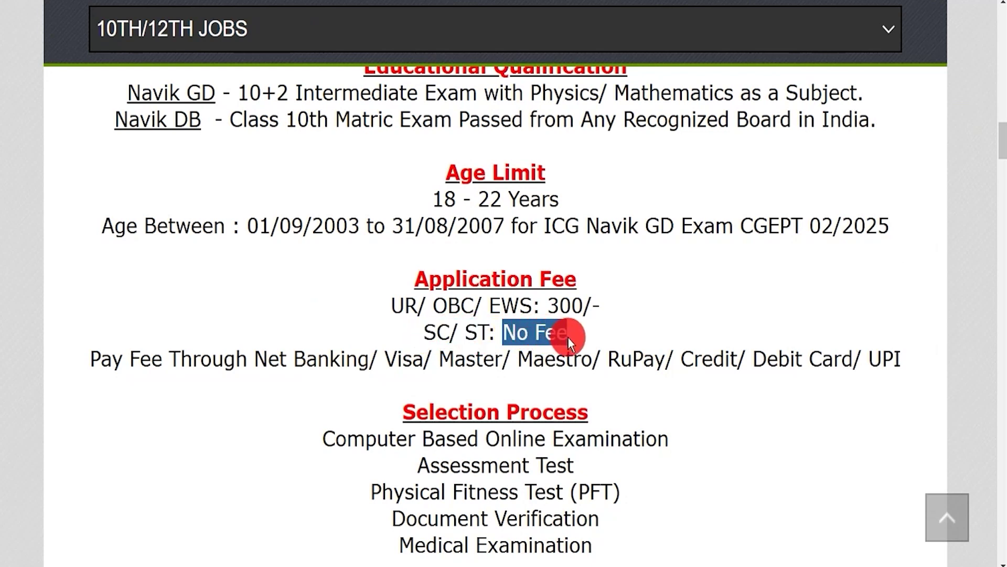
pyautogui.click(407, 304)
pyautogui.moveTo(412, 305); pyautogui.dragTo(603, 312)
pyautogui.click(552, 304)
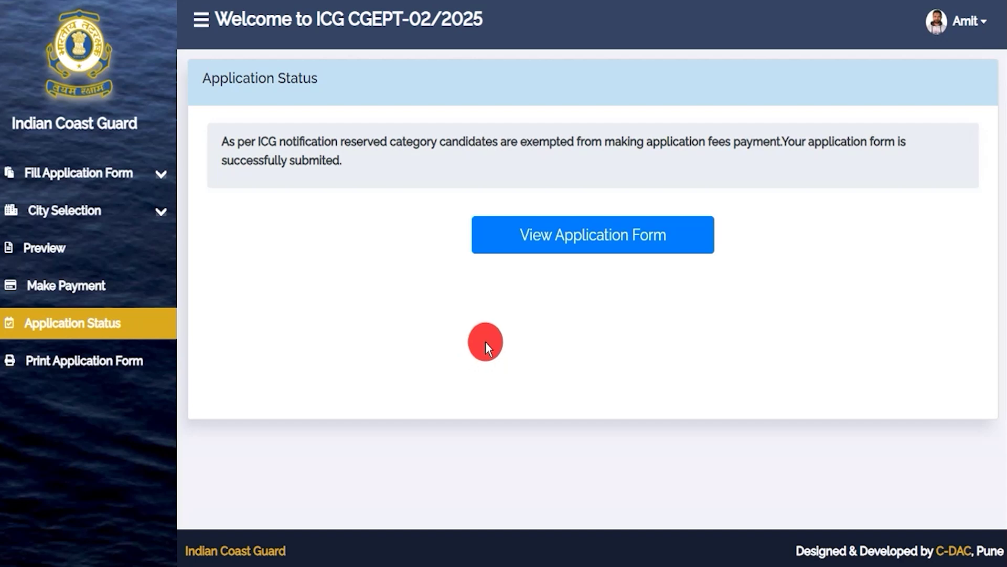
# Open the Navik(GD) printable application form and print it.
pyautogui.click(565, 245)
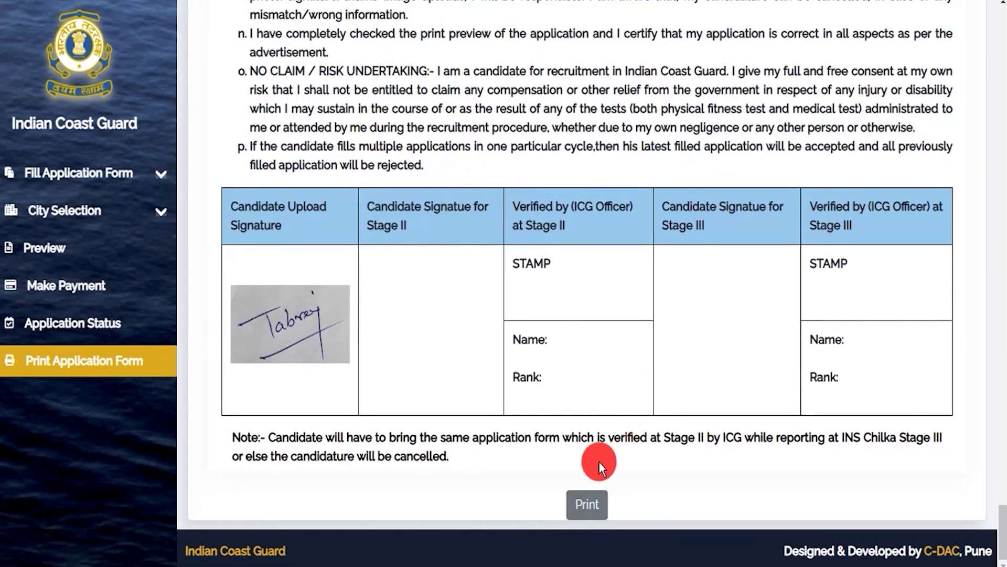
pyautogui.click(583, 505)
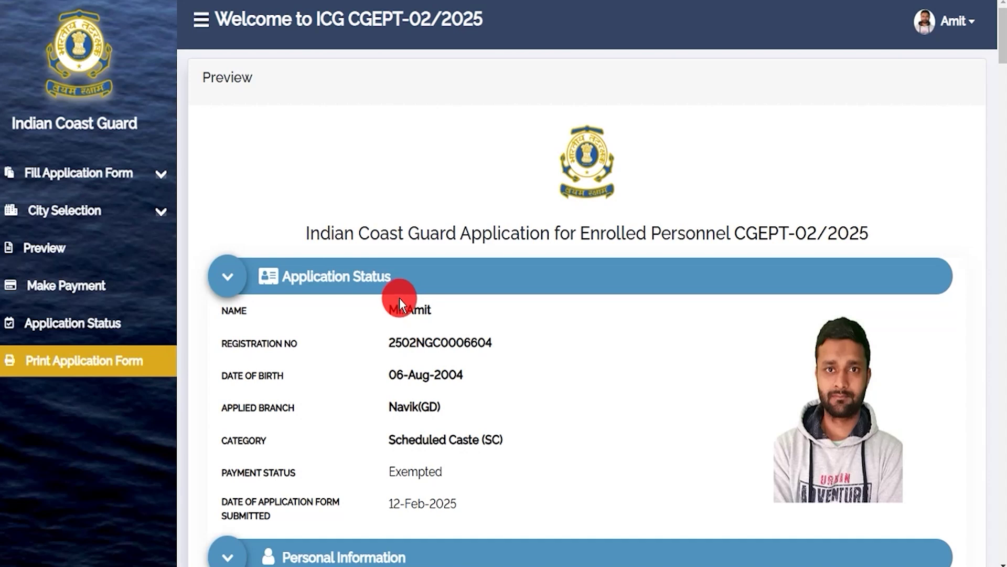
# Check the Application Status page, then advance the ICG home page slideshow to the next slide.
pyautogui.click(76, 329)
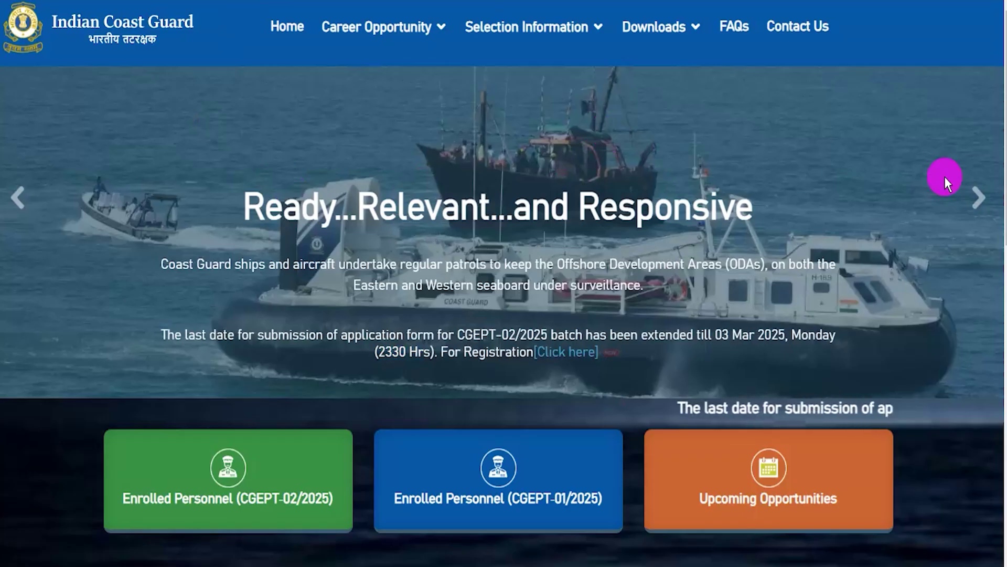
pyautogui.click(978, 198)
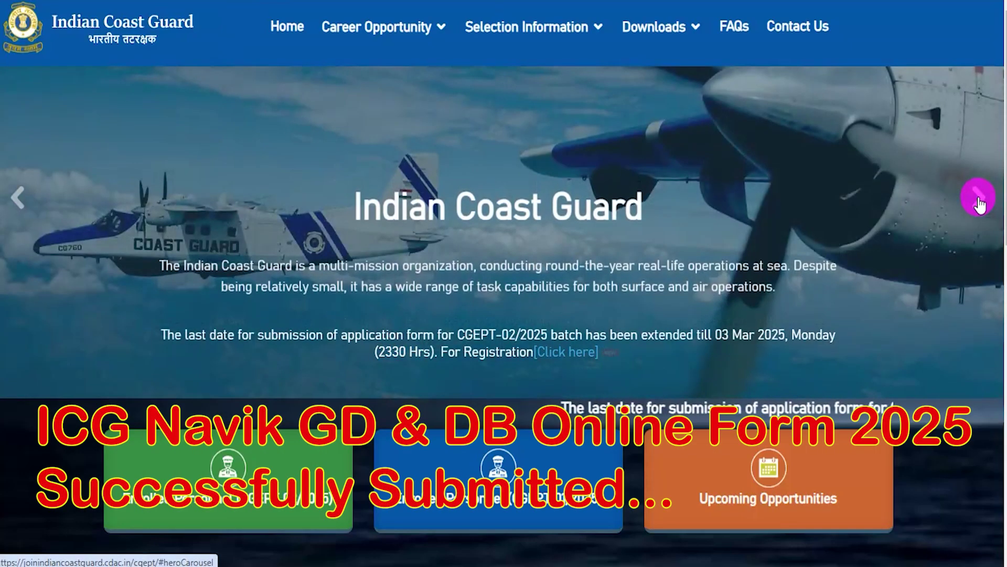